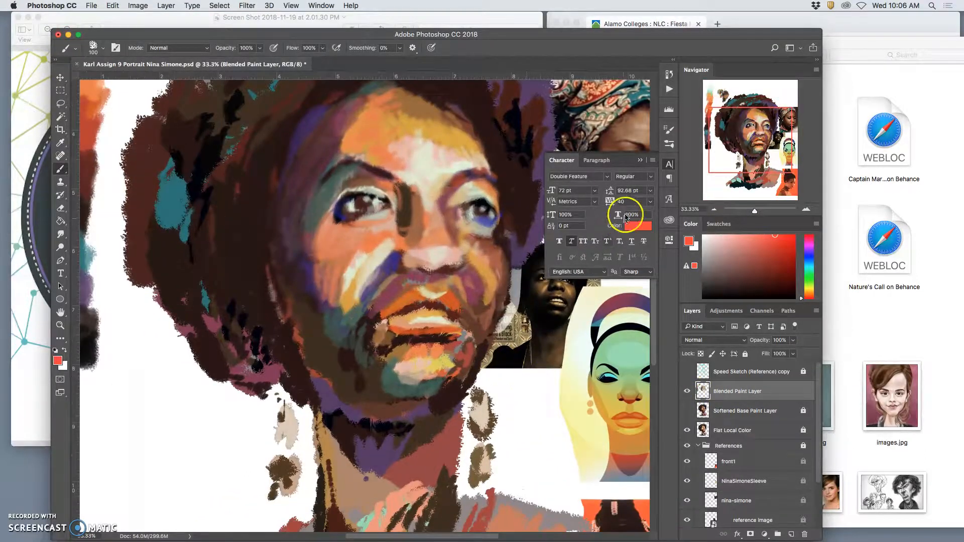
Step: Collapse the Character settings and toggle the Blended Paint Layer off and on to compare the portrait before and after blending
click(639, 160)
drag(531, 328, 506, 417)
click(687, 410)
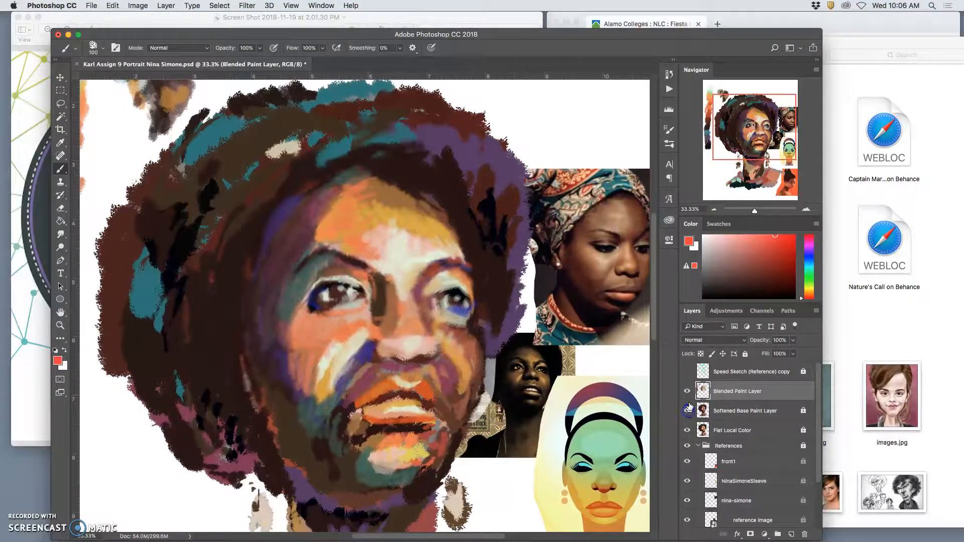
click(688, 392)
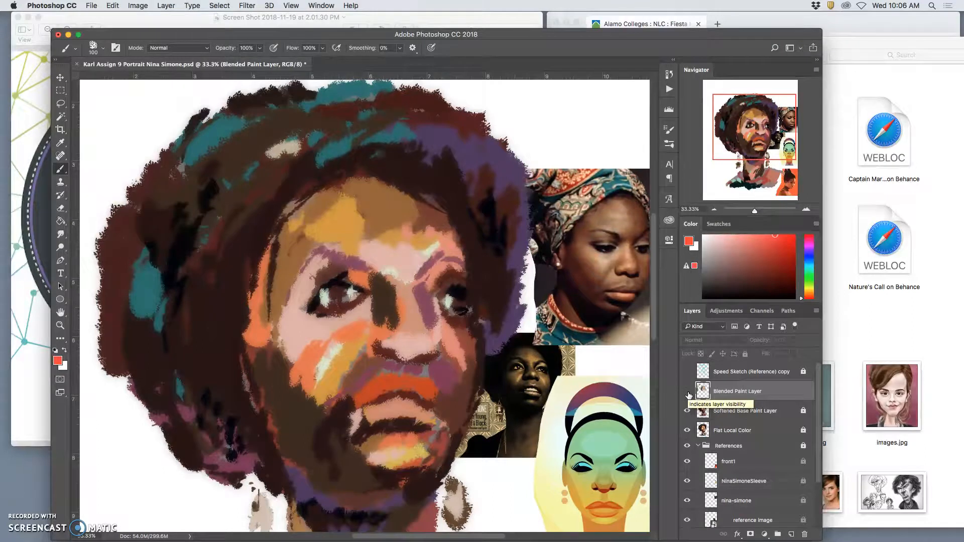
click(688, 392)
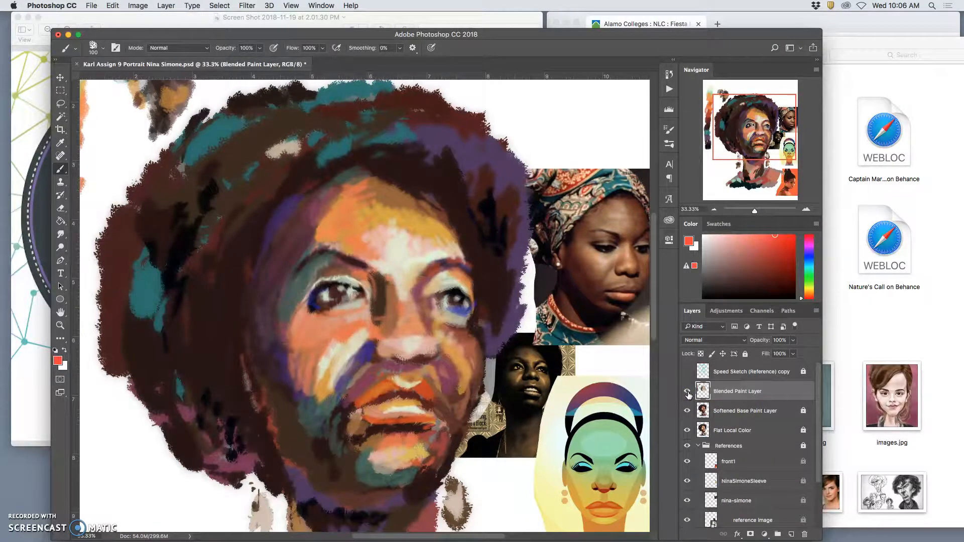
click(687, 392)
click(687, 392)
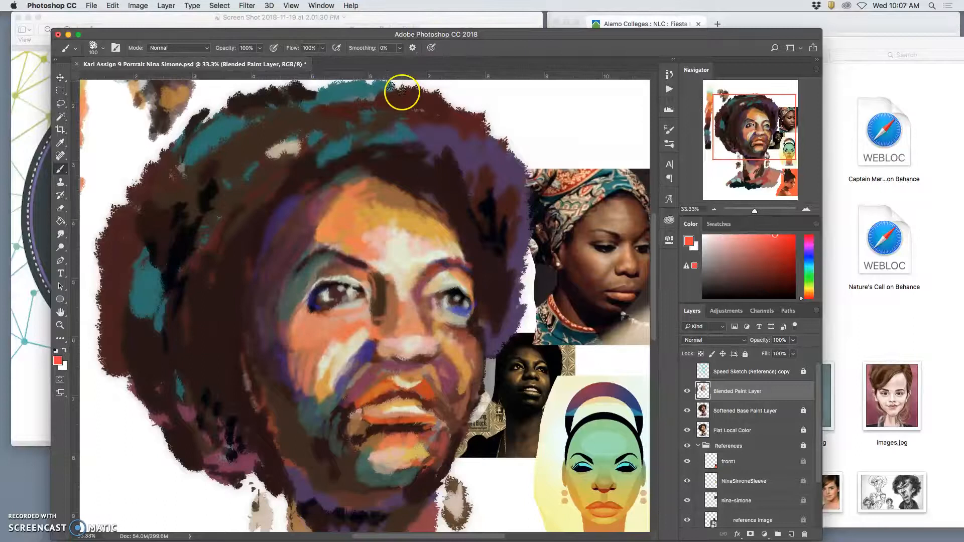
Step: Set the brush opacity to 52% and brush a brown sampled from the headscarf photo around the portrait's eye on the left
click(260, 47)
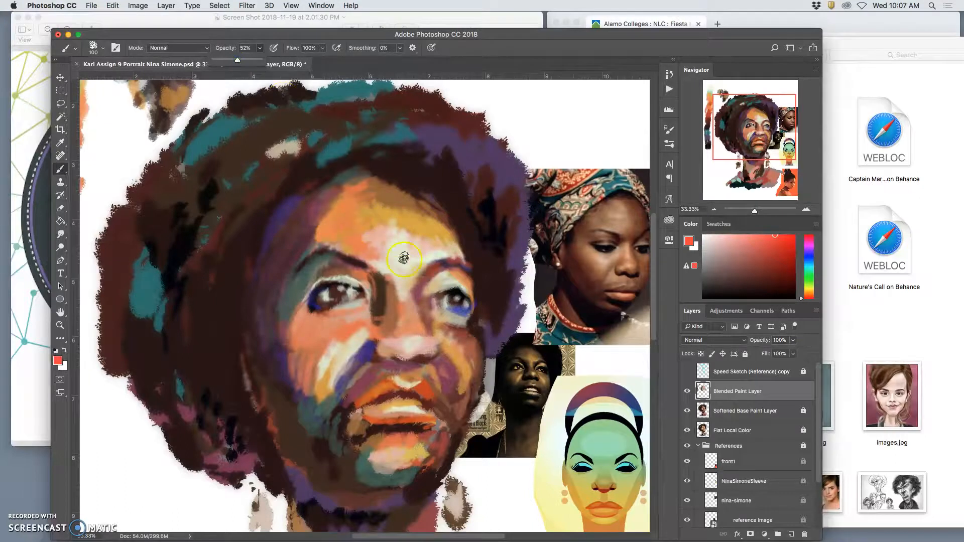
alt+click(620, 232)
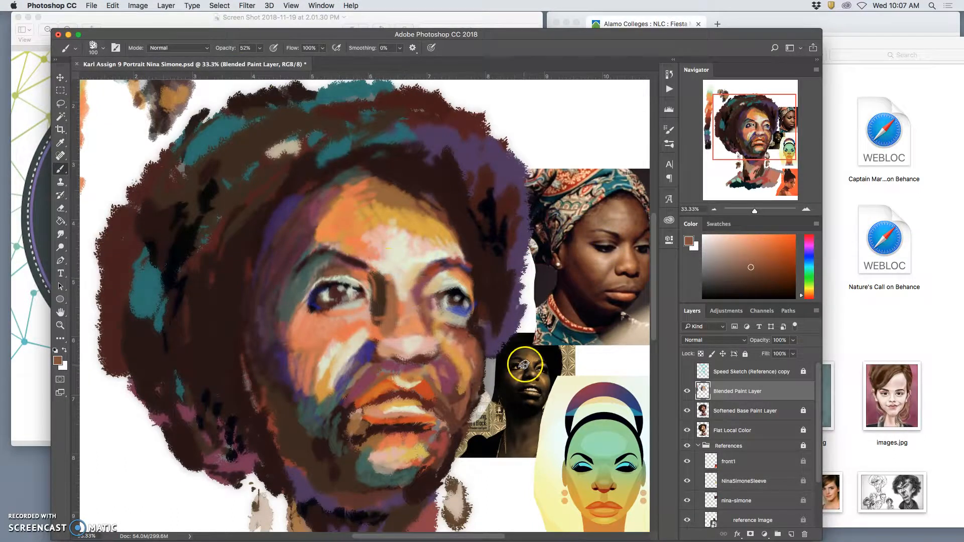
mouse_move(327, 252)
mouse_down()
mouse_move(363, 303)
mouse_move(346, 286)
mouse_move(332, 292)
mouse_move(353, 287)
mouse_up()
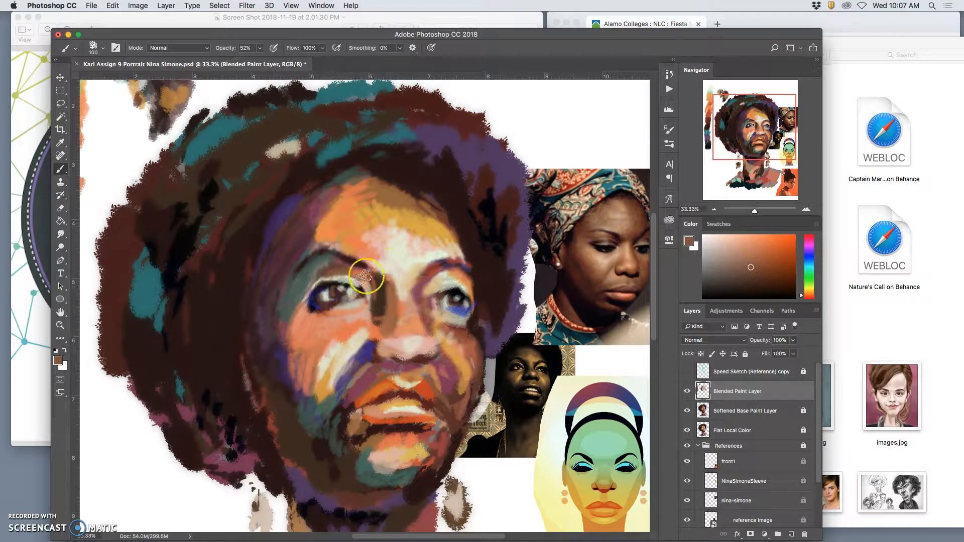
alt+click(374, 355)
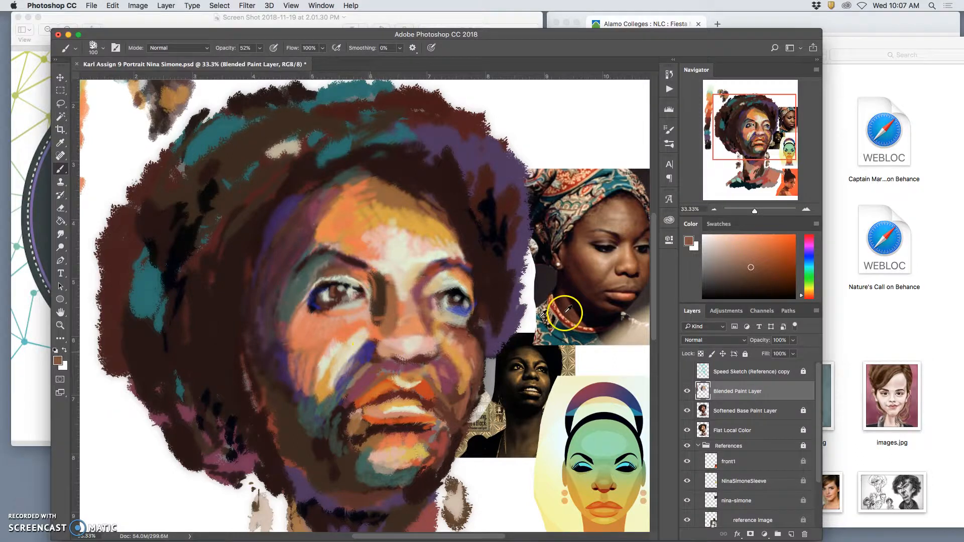
Step: Sample dark blue from the illustrated reference and deepen the iris and rim of the eye on the left with blue and near-black strokes
alt+click(633, 409)
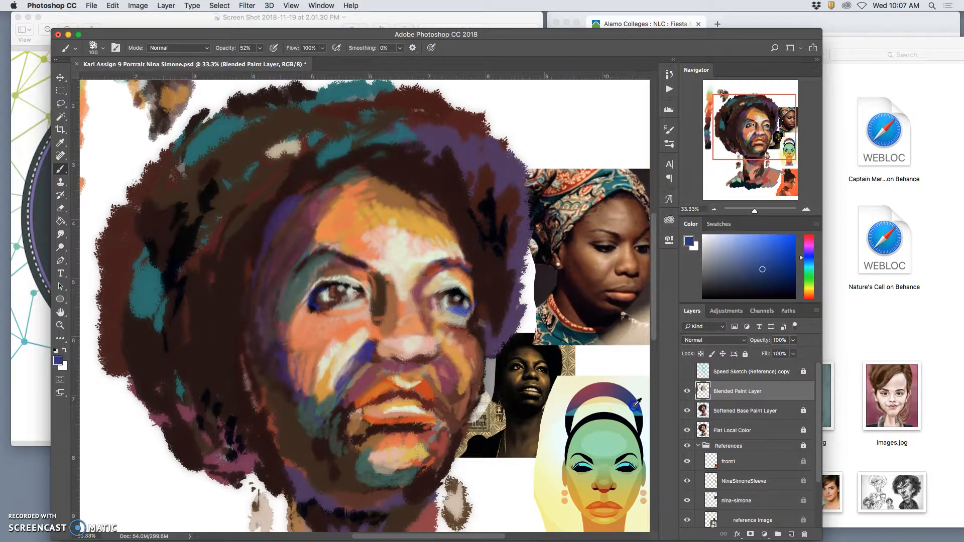
drag(328, 290, 332, 295)
alt+click(346, 285)
click(339, 287)
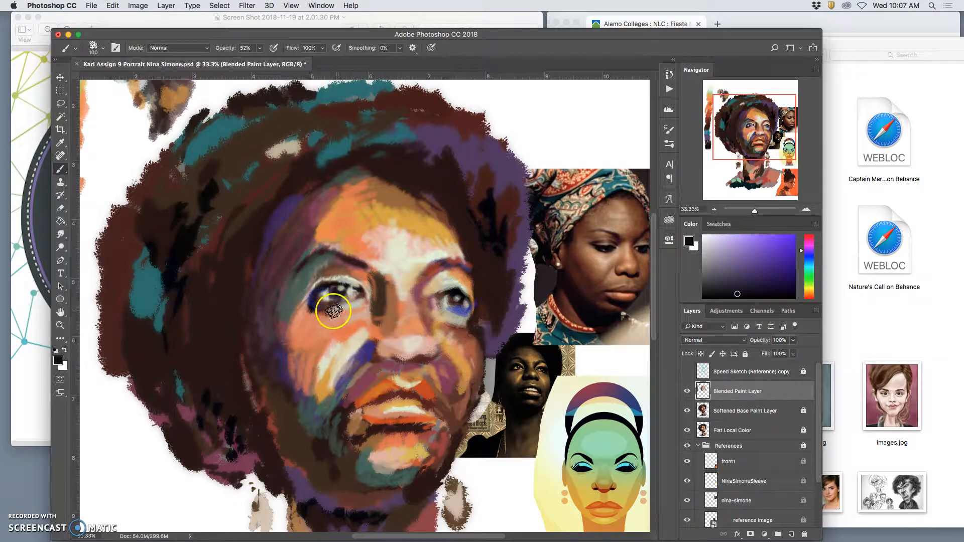
drag(325, 306, 358, 297)
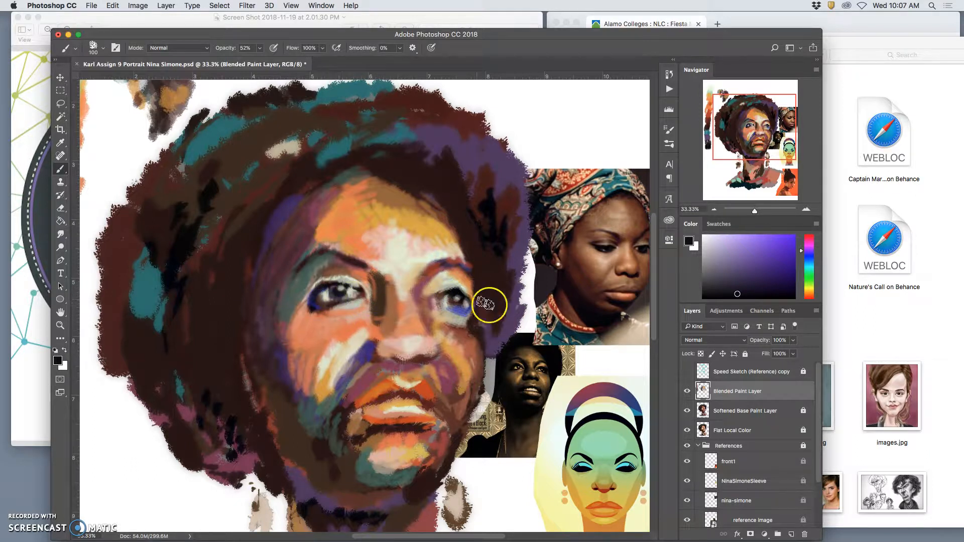
Step: Choose a bright pink and paint a small swatch of it on the white area above the headscarf photo
alt+click(588, 409)
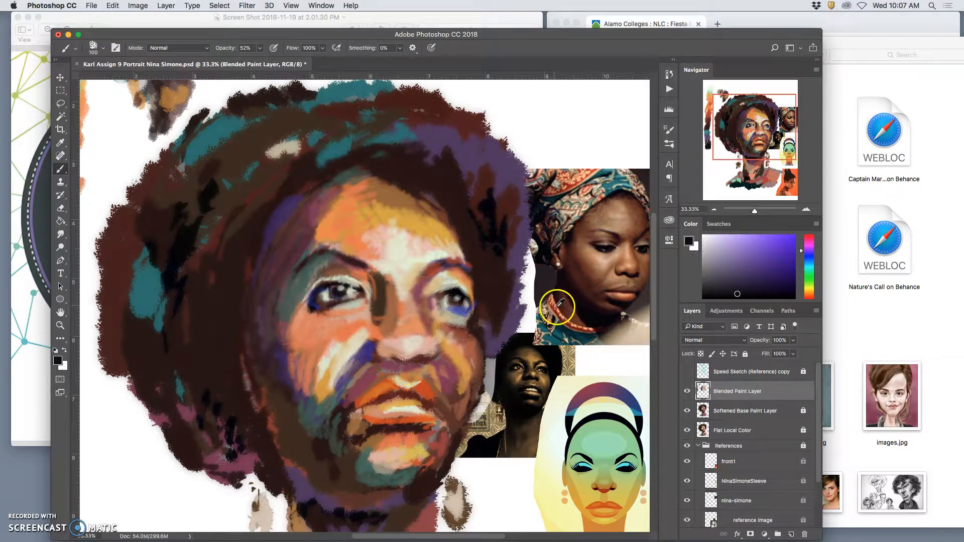
click(807, 243)
click(786, 242)
drag(579, 132, 591, 120)
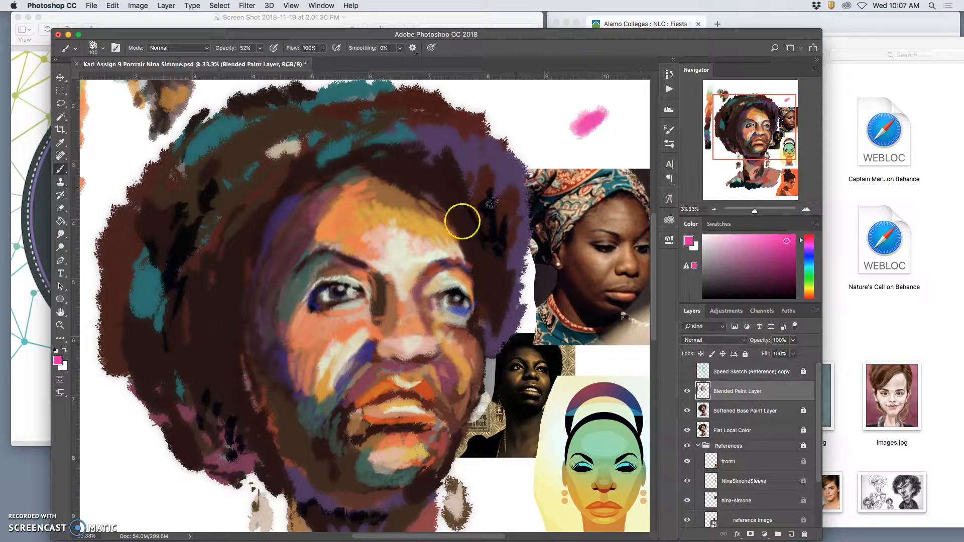
Step: Sample the pink from the painted swatch and brush it between the inner eyebrow and the eye on the left
mouse_move(351, 201)
mouse_down()
mouse_move(417, 208)
mouse_move(323, 211)
mouse_move(249, 194)
mouse_up()
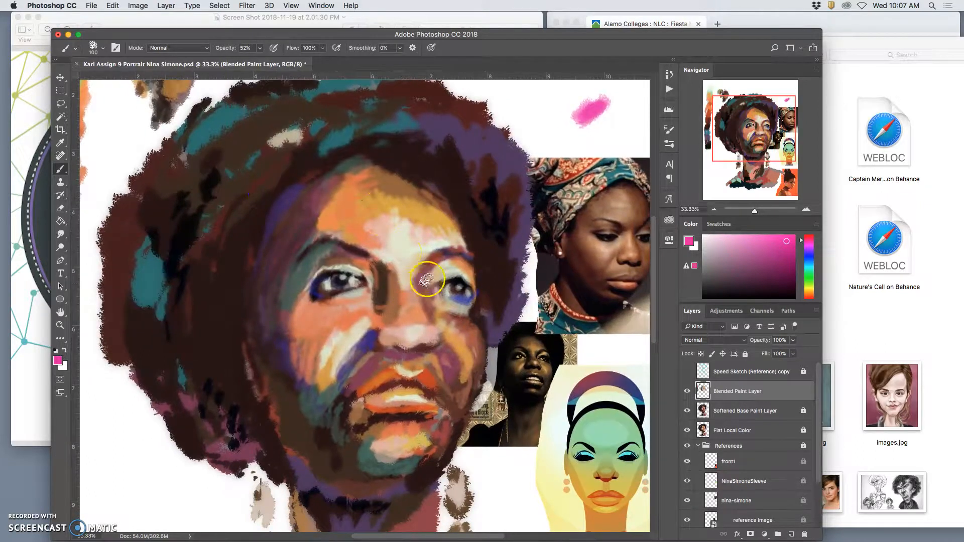
alt+click(600, 97)
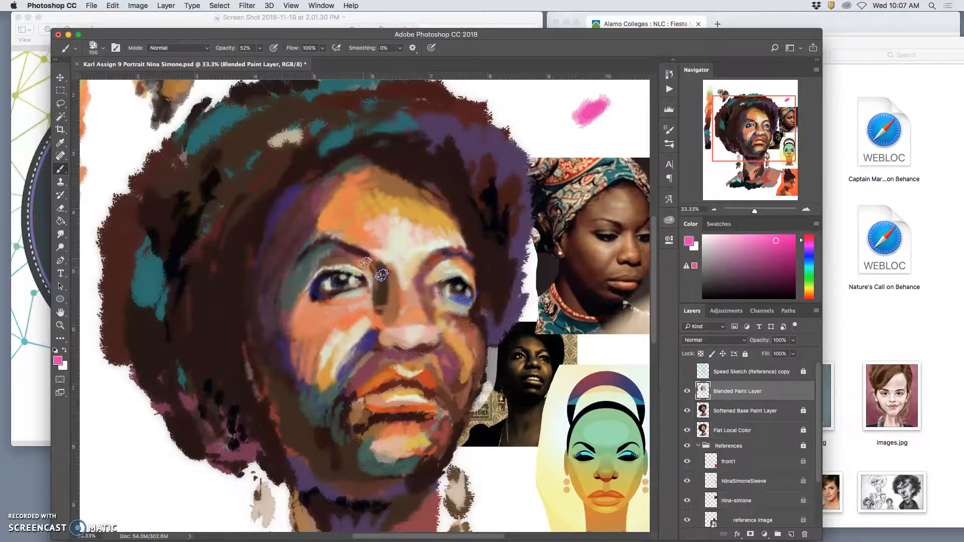
drag(365, 265, 361, 262)
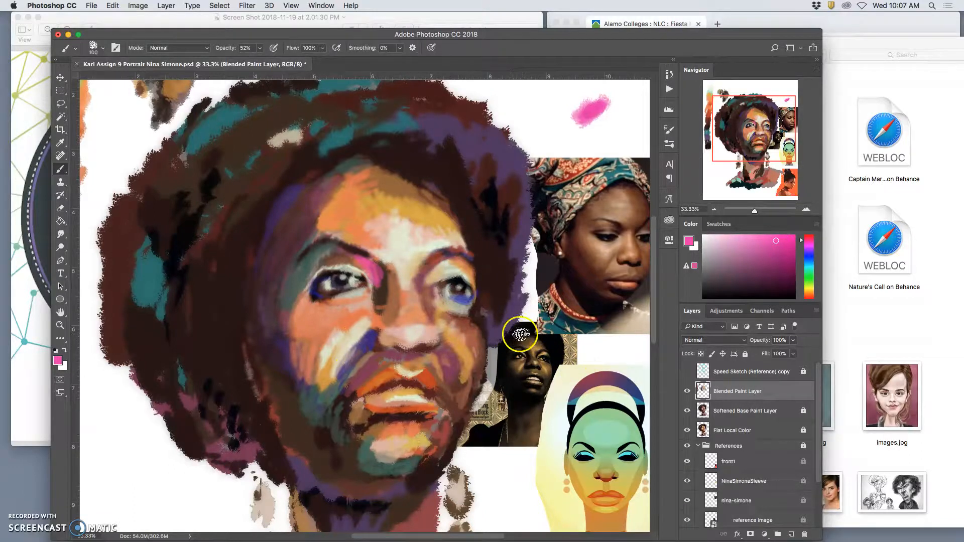
Step: Quit Illustrator and iTunes to free up memory, keeping Photoshop open
mouse_move(482, 538)
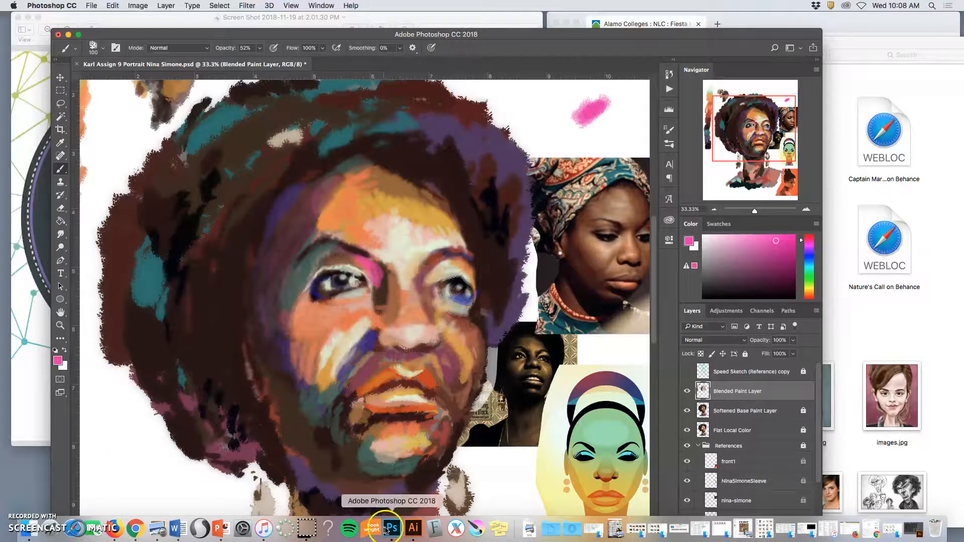
right_click(413, 528)
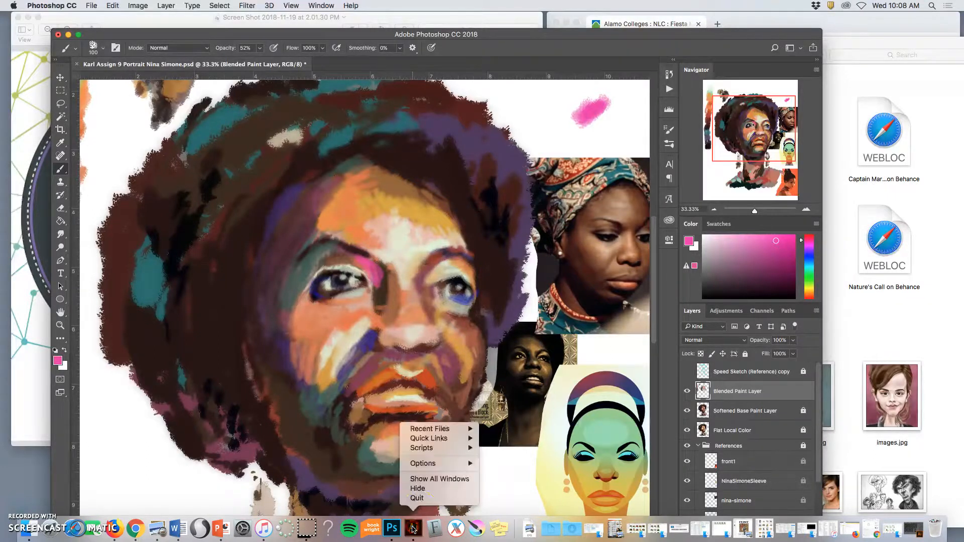
click(418, 499)
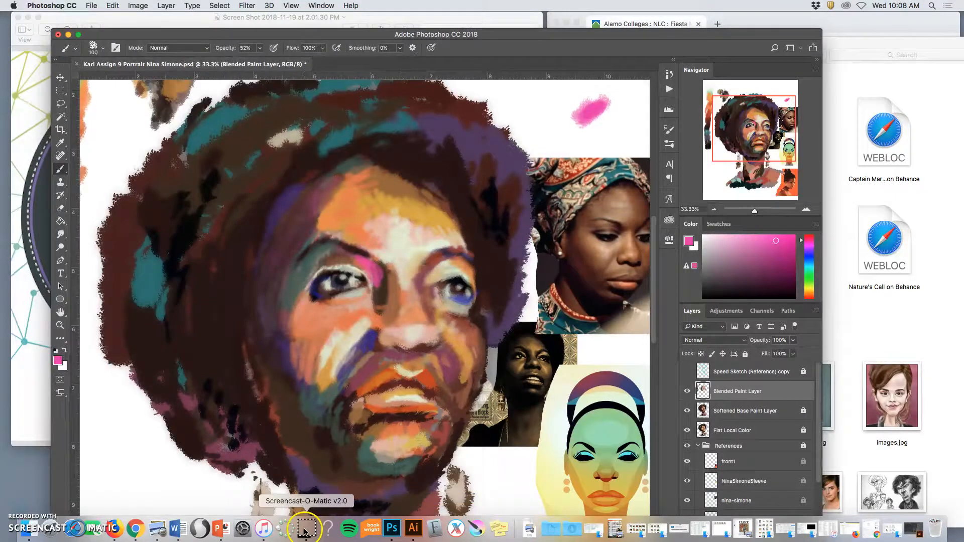
right_click(265, 530)
click(282, 498)
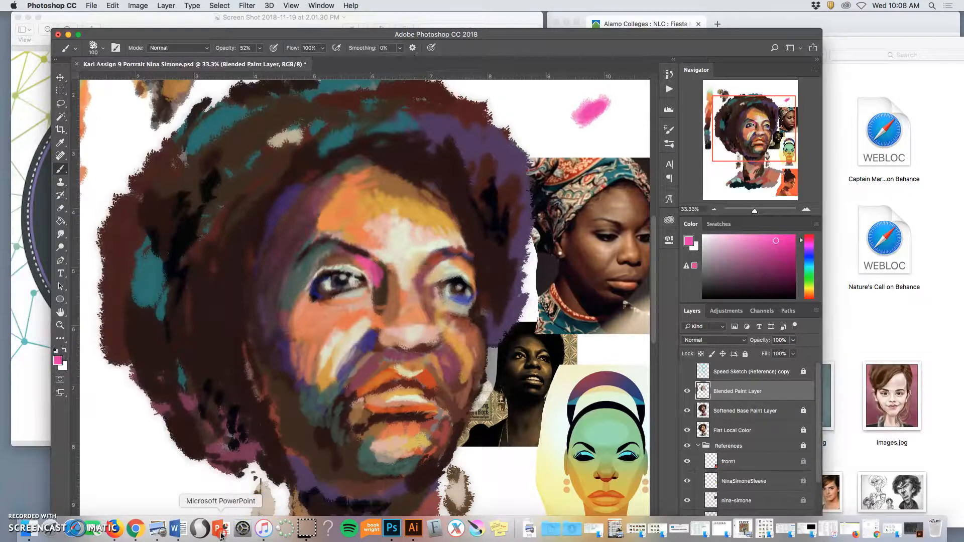
Step: Close down PowerPoint and Word, which are running in the background
right_click(221, 534)
click(218, 501)
mouse_move(230, 539)
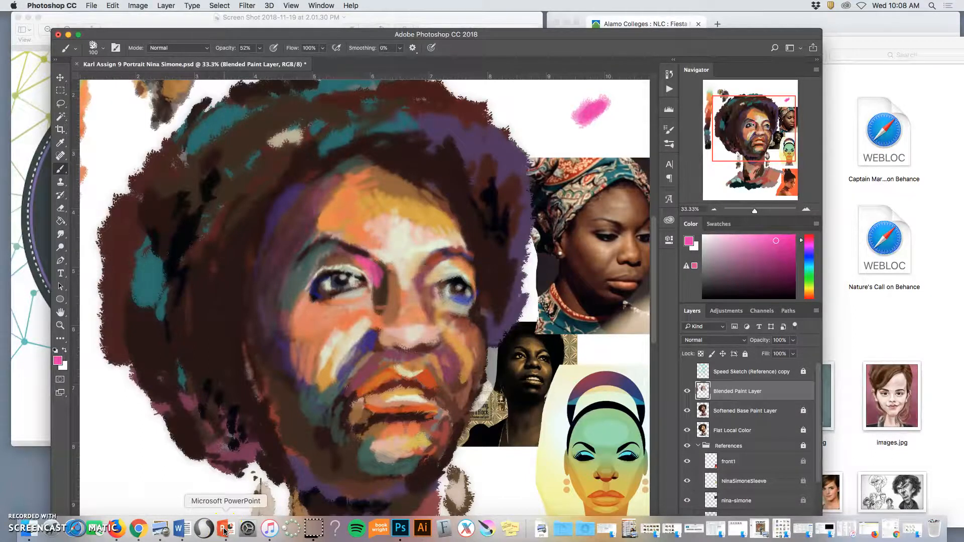
right_click(224, 531)
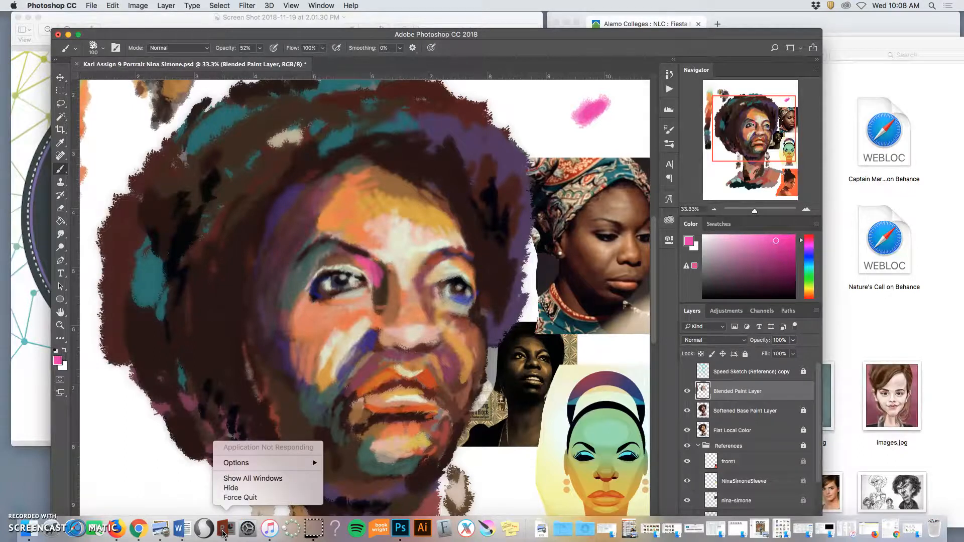
click(253, 489)
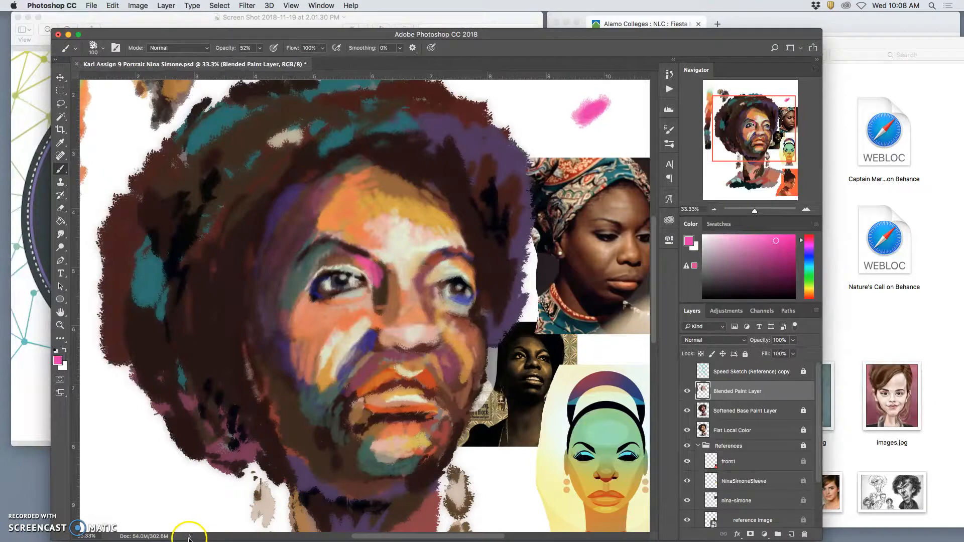
right_click(186, 533)
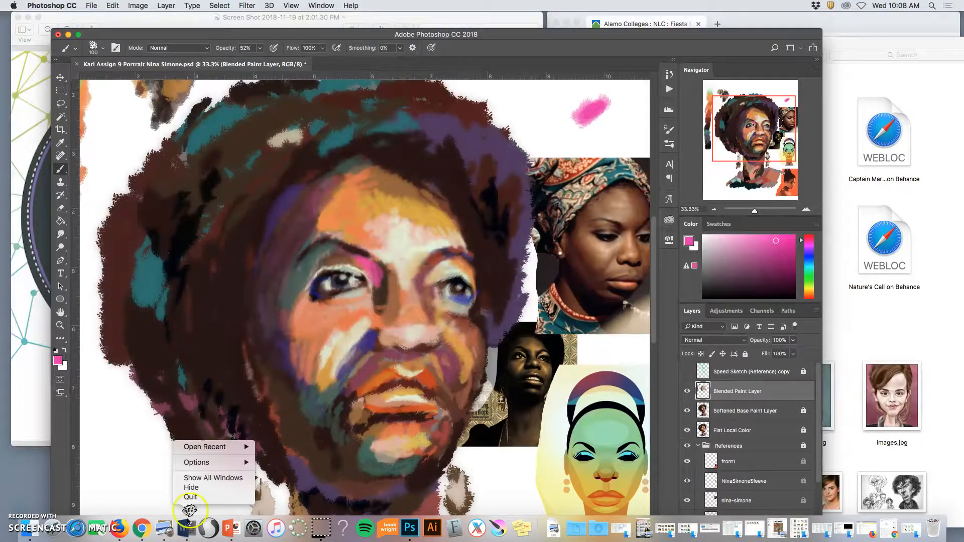
click(189, 490)
mouse_move(191, 540)
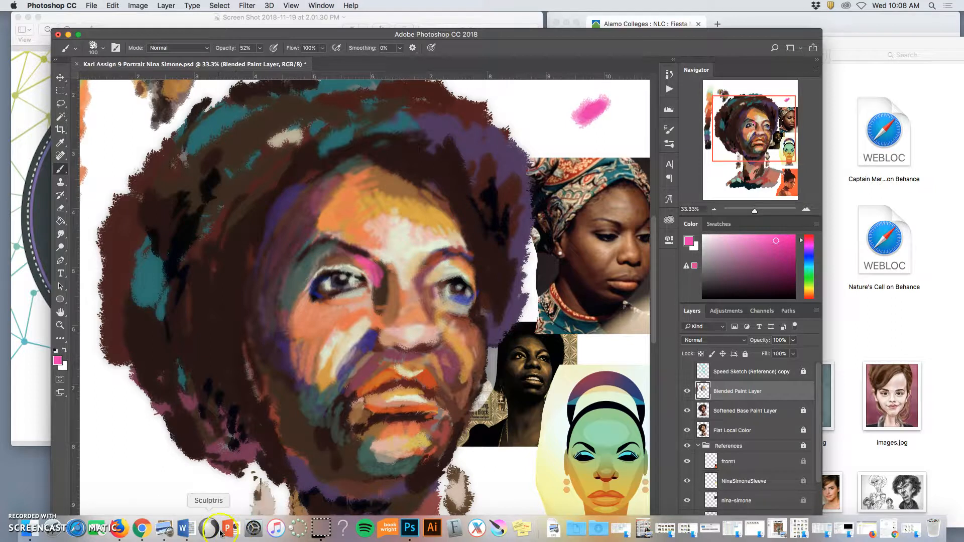
click(240, 531)
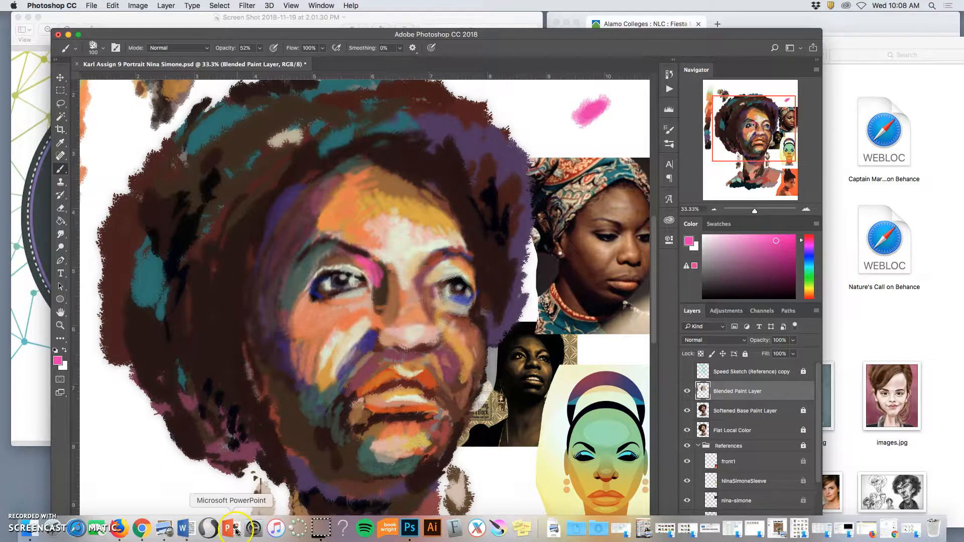
right_click(164, 530)
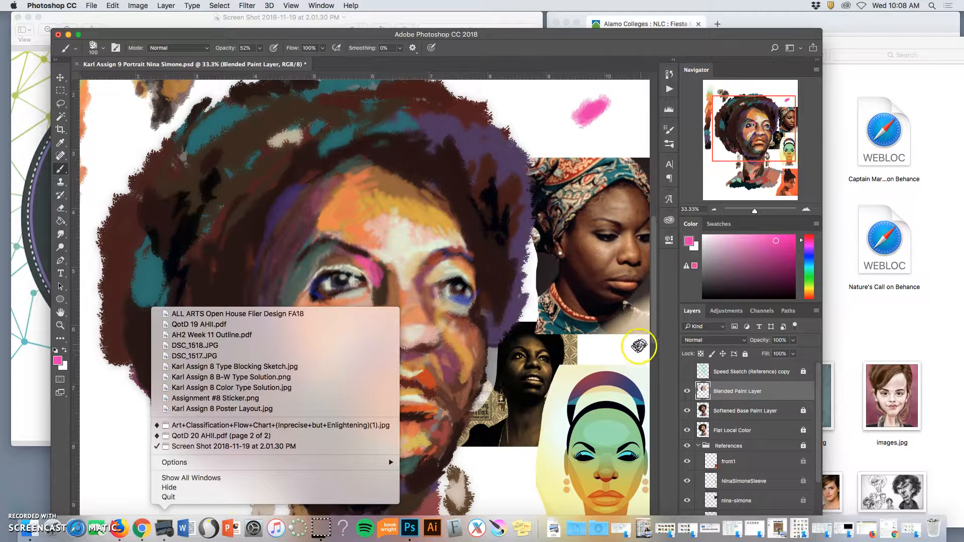
click(540, 45)
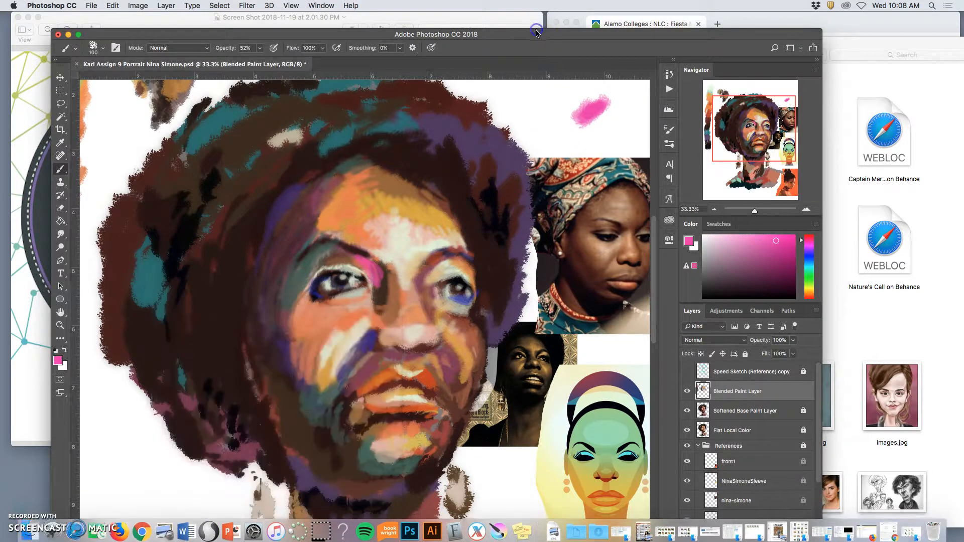
Step: Save the portrait document
key(super+s)
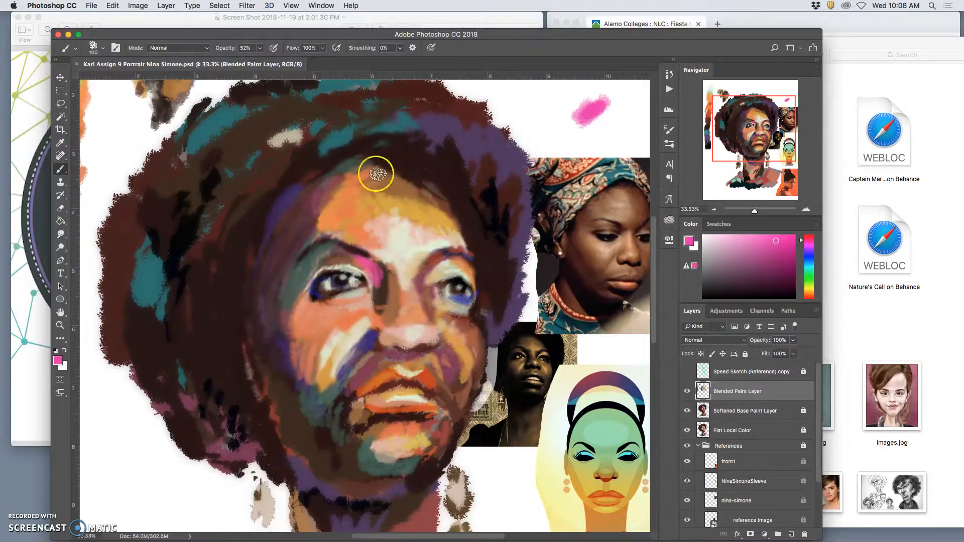
Step: Review the Performance preferences for memory usage, graphics processor and history states, and accept them
click(64, 6)
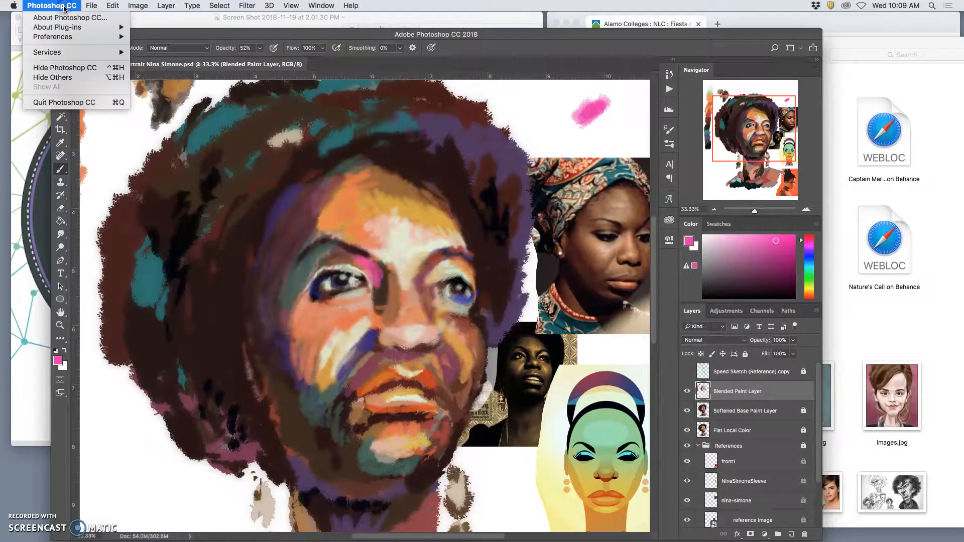
click(74, 38)
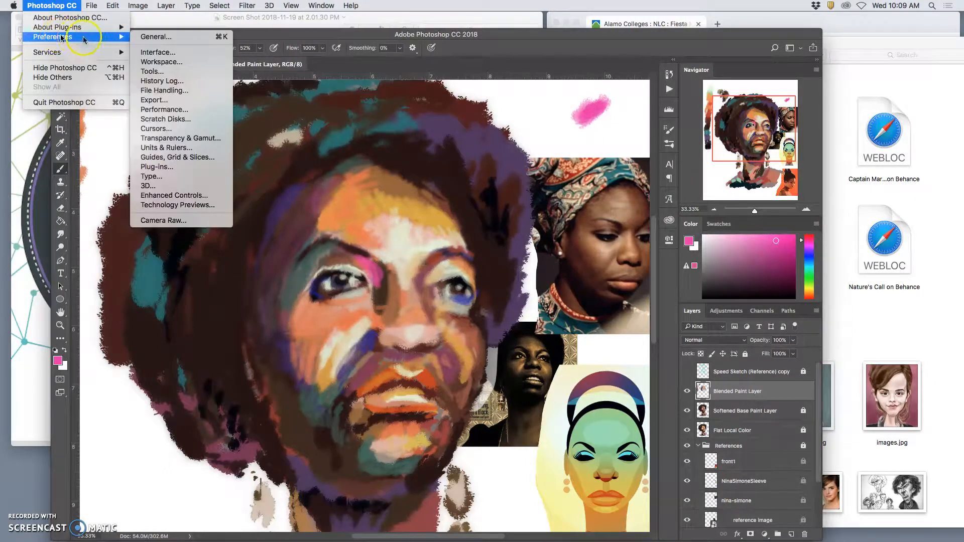
click(166, 110)
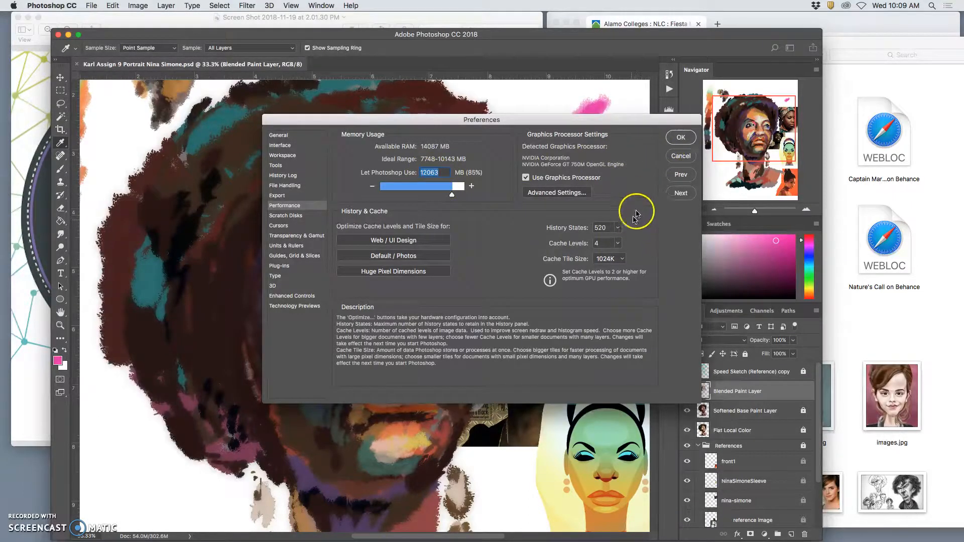
click(681, 137)
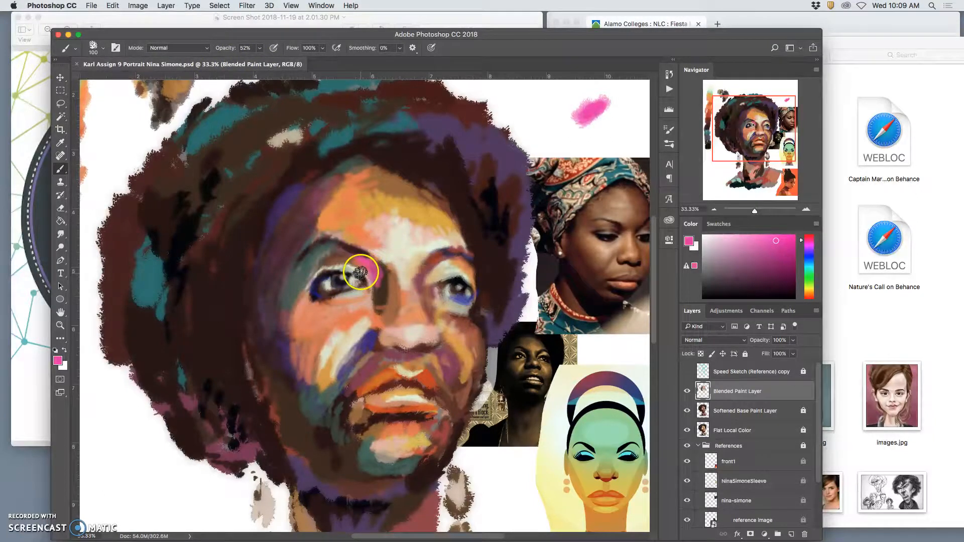
Step: Paint pink at the inner corner of the portrait's left-hand eye and shade the nose bridge with sampled brown and rose tones
mouse_move(380, 290)
mouse_down()
mouse_move(370, 308)
mouse_move(359, 236)
mouse_move(358, 280)
mouse_move(318, 282)
mouse_move(372, 255)
mouse_move(354, 242)
mouse_move(392, 284)
mouse_up()
alt+click(321, 280)
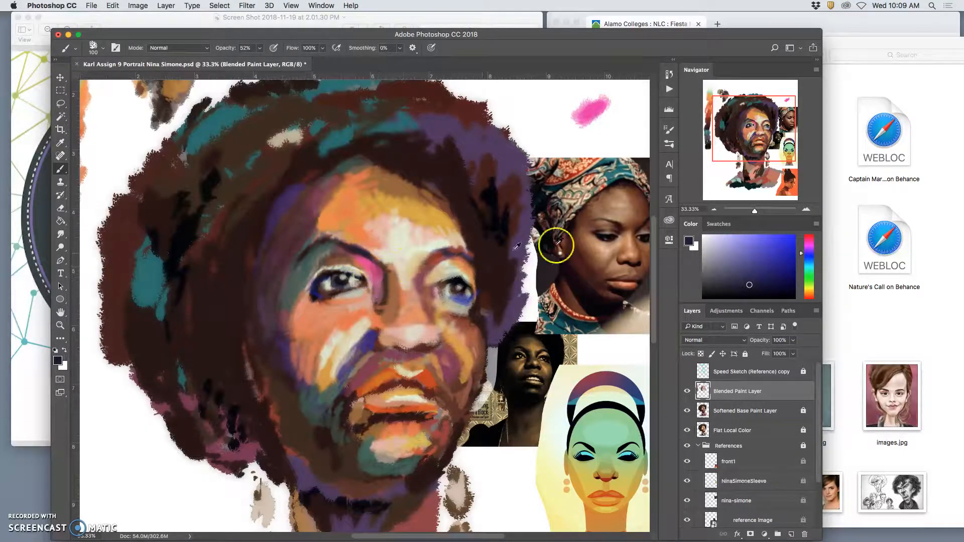
alt+click(608, 223)
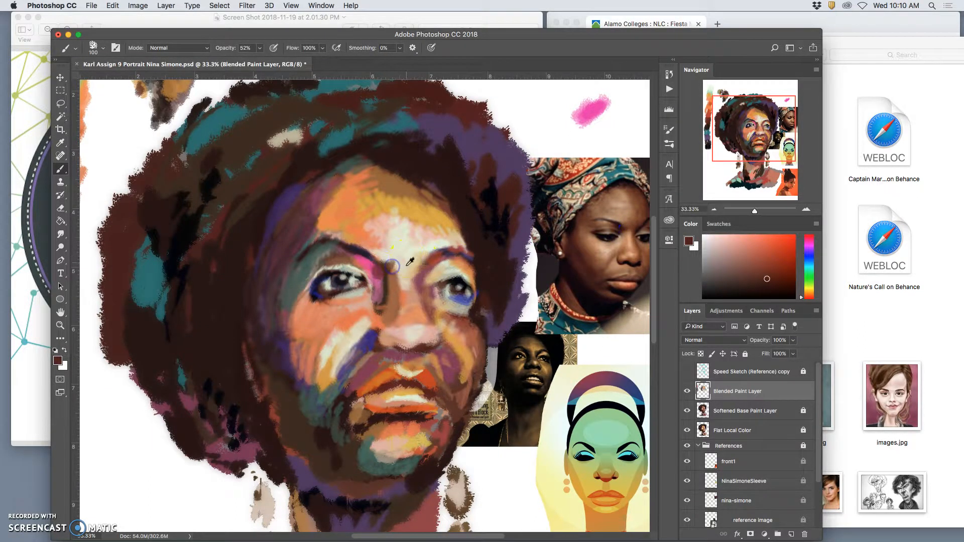
alt+click(383, 267)
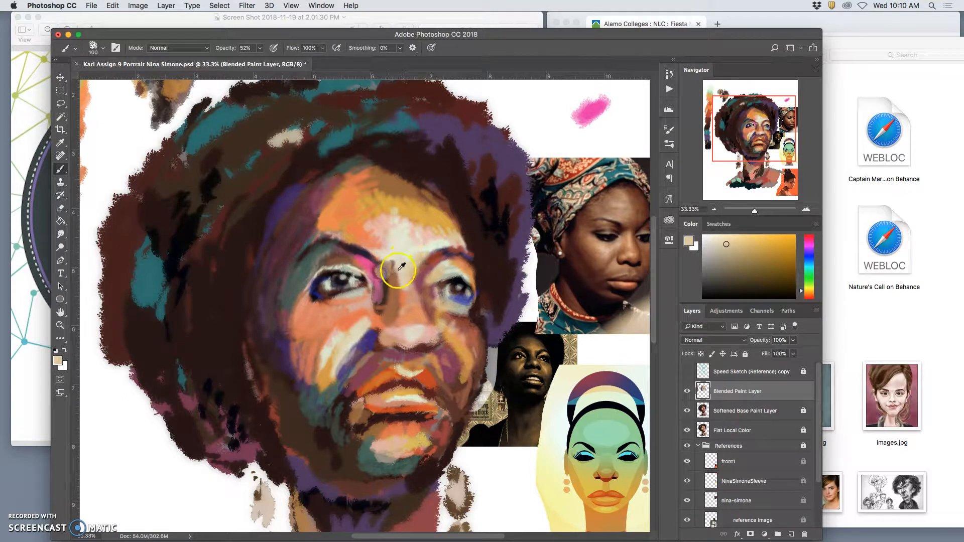
alt+click(391, 282)
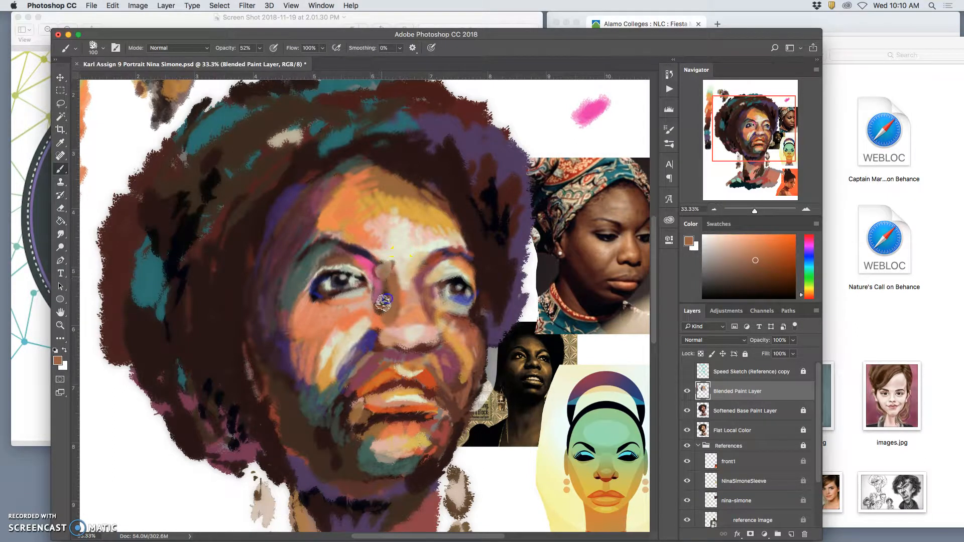
mouse_move(378, 287)
mouse_down()
mouse_move(379, 271)
mouse_move(366, 266)
mouse_move(387, 303)
mouse_up()
alt+click(387, 358)
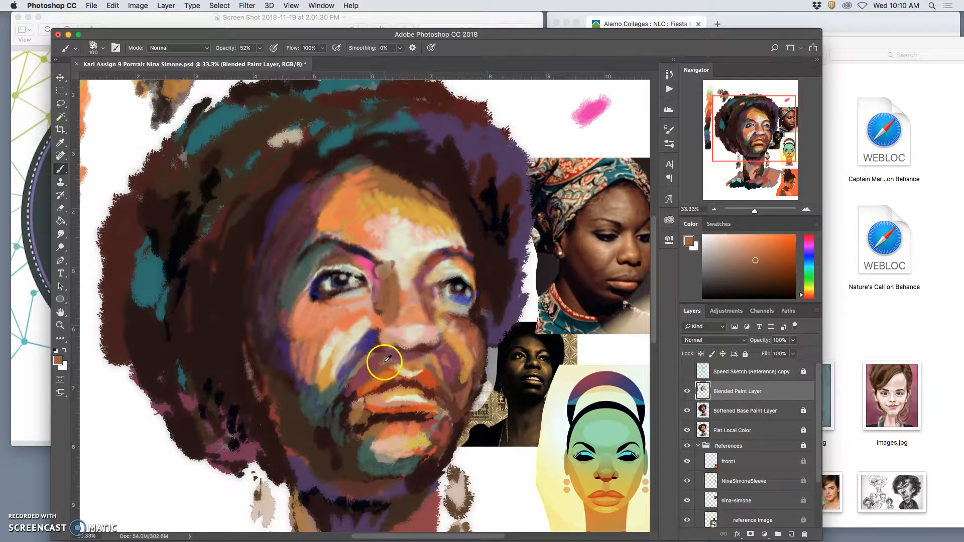
alt+click(387, 358)
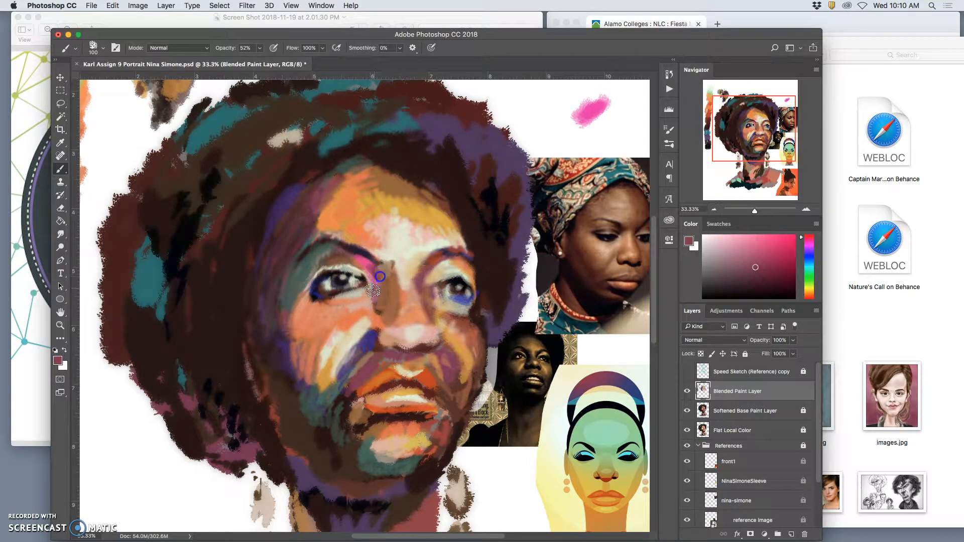
Step: Colour the lower lip with pink sampled from the swatch dab and add off-white highlights to the lips
alt+click(584, 110)
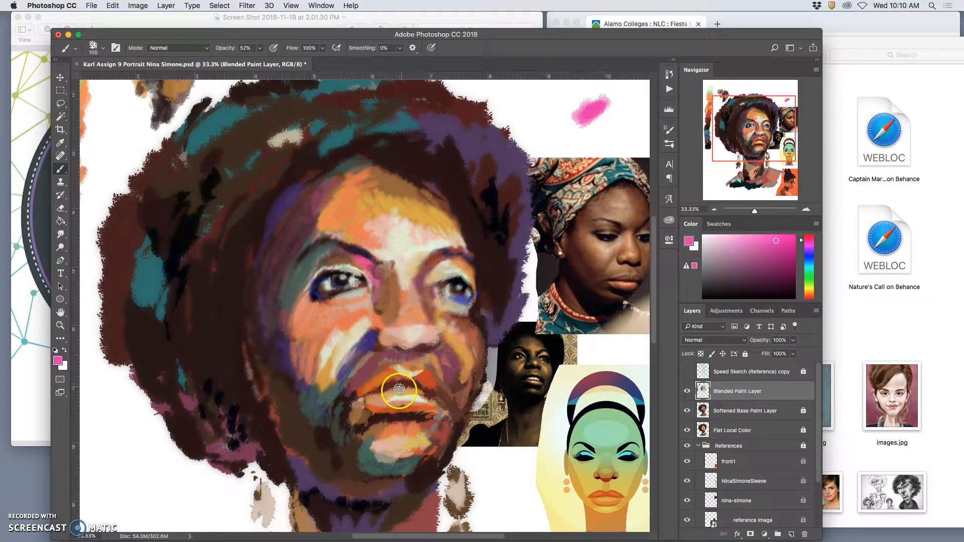
drag(380, 402, 415, 404)
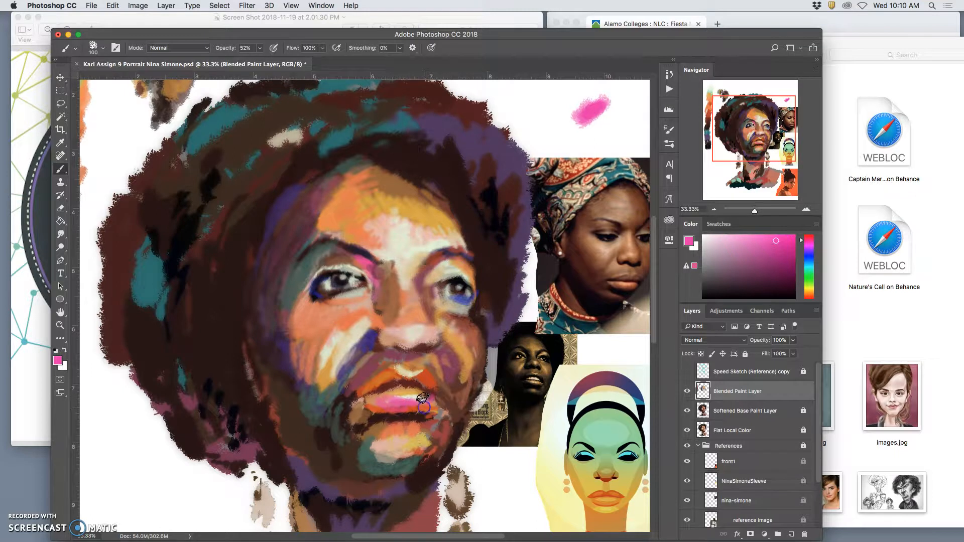
alt+click(417, 397)
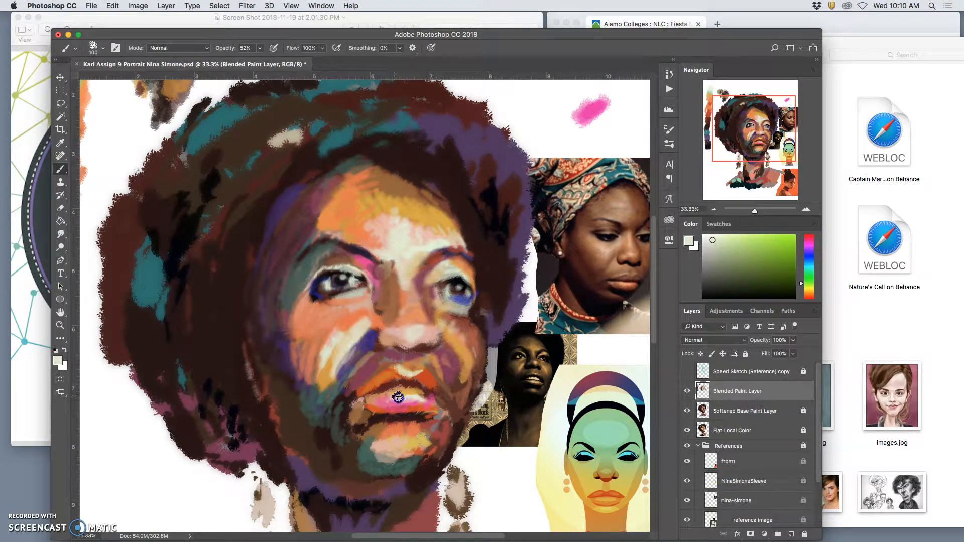
mouse_move(425, 395)
mouse_down()
mouse_move(367, 418)
mouse_move(388, 367)
mouse_move(404, 372)
mouse_move(395, 370)
mouse_up()
Step: Shade the left-hand cheek and jaw with dark tones sampled from the portrait
alt+click(329, 287)
mouse_move(390, 384)
mouse_down()
mouse_move(394, 370)
mouse_move(374, 376)
mouse_move(394, 370)
mouse_move(375, 387)
mouse_move(398, 366)
mouse_move(318, 440)
mouse_up()
alt+click(348, 406)
alt+click(441, 419)
mouse_move(316, 378)
mouse_down()
mouse_move(316, 447)
mouse_move(288, 423)
mouse_up()
mouse_move(273, 369)
mouse_down()
mouse_move(292, 375)
mouse_move(319, 341)
mouse_move(300, 331)
mouse_move(286, 258)
mouse_move(271, 410)
mouse_move(282, 385)
mouse_up()
alt+click(287, 258)
mouse_move(296, 422)
mouse_down()
mouse_move(307, 462)
mouse_move(338, 459)
mouse_up()
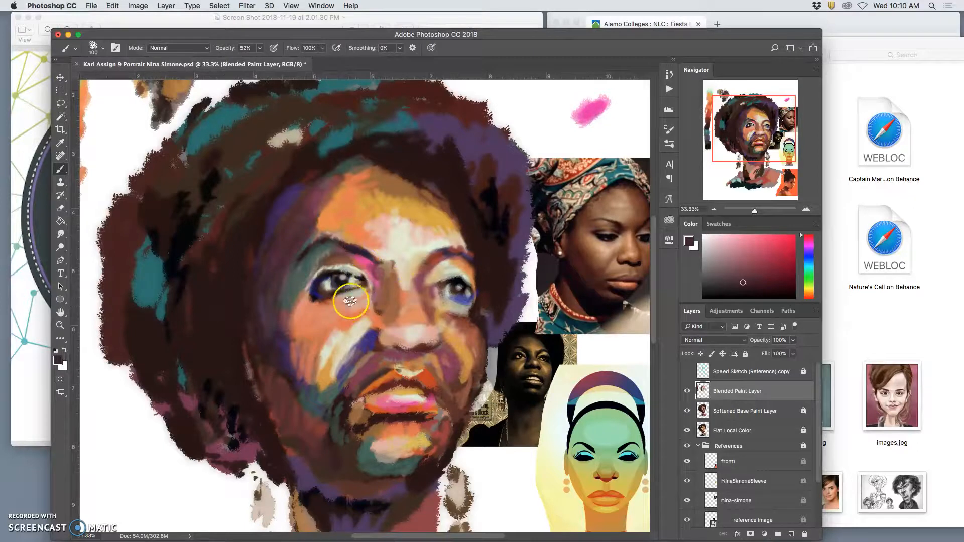
Step: Sample teal from the headwrap and paint it under the left-hand eye and along the side of the nose
alt+click(441, 227)
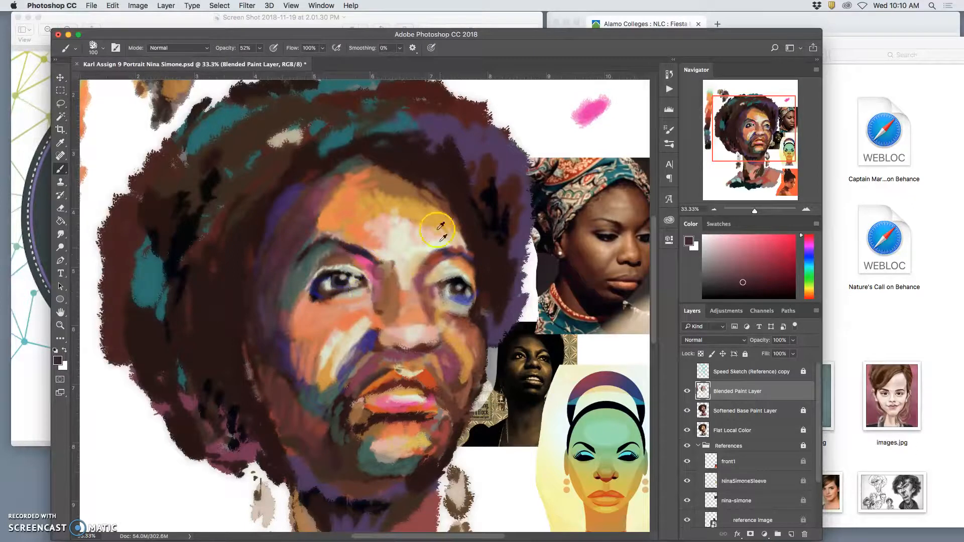
alt+click(409, 123)
click(352, 301)
drag(346, 299, 340, 304)
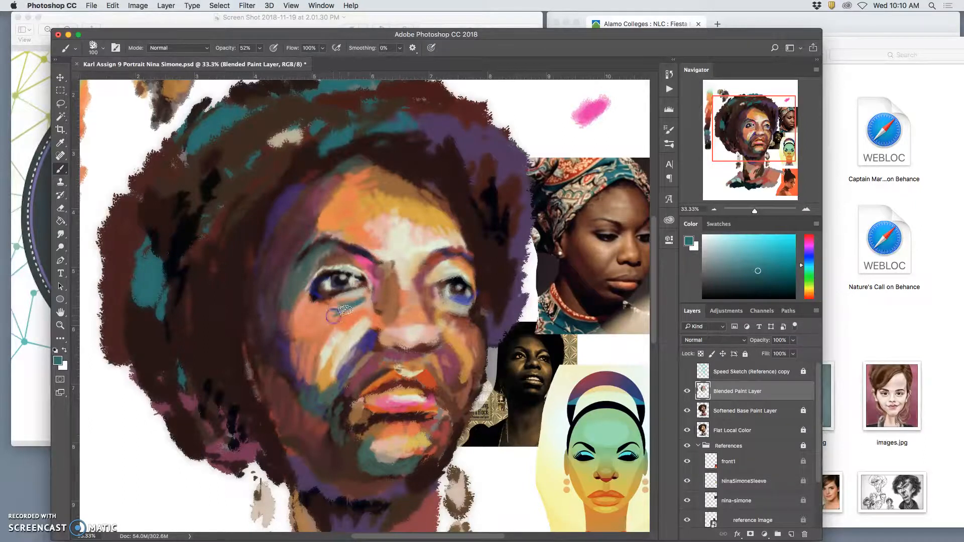
click(385, 290)
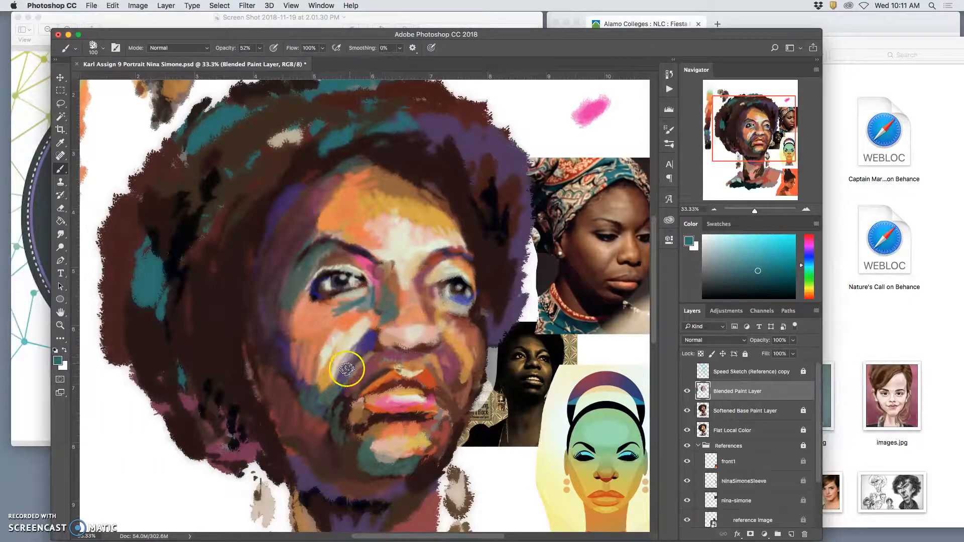
Step: Blend sampled brown and orange around the left corner of the mouth and down the side of the chin
alt+click(376, 426)
click(344, 400)
mouse_move(341, 391)
mouse_down()
mouse_move(338, 464)
mouse_move(422, 420)
mouse_move(469, 416)
mouse_move(452, 434)
mouse_move(447, 421)
mouse_move(353, 404)
mouse_up()
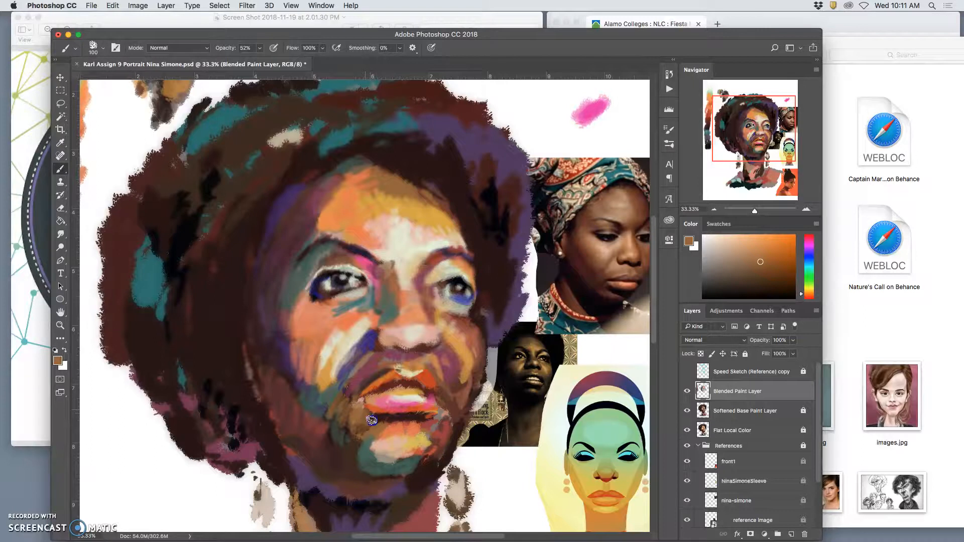
alt+click(386, 429)
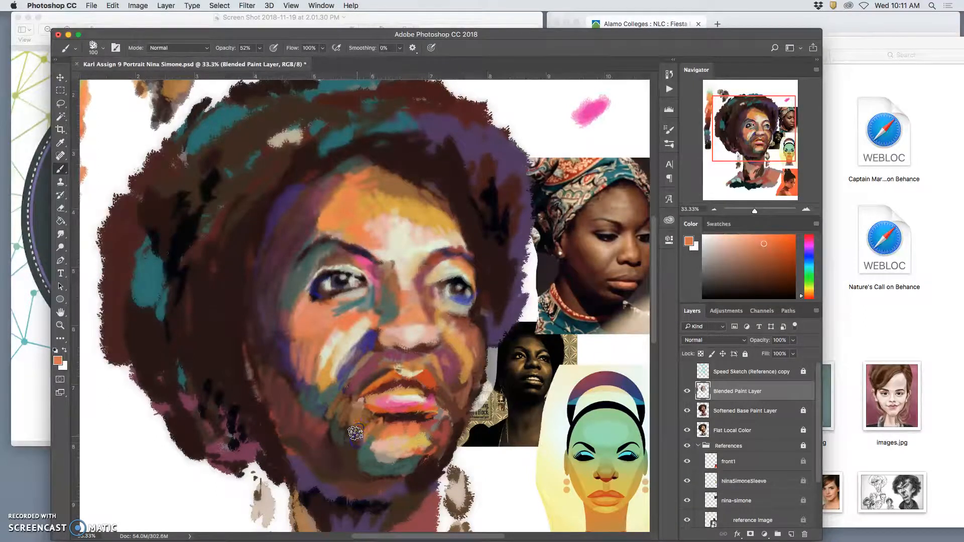
drag(355, 457, 369, 437)
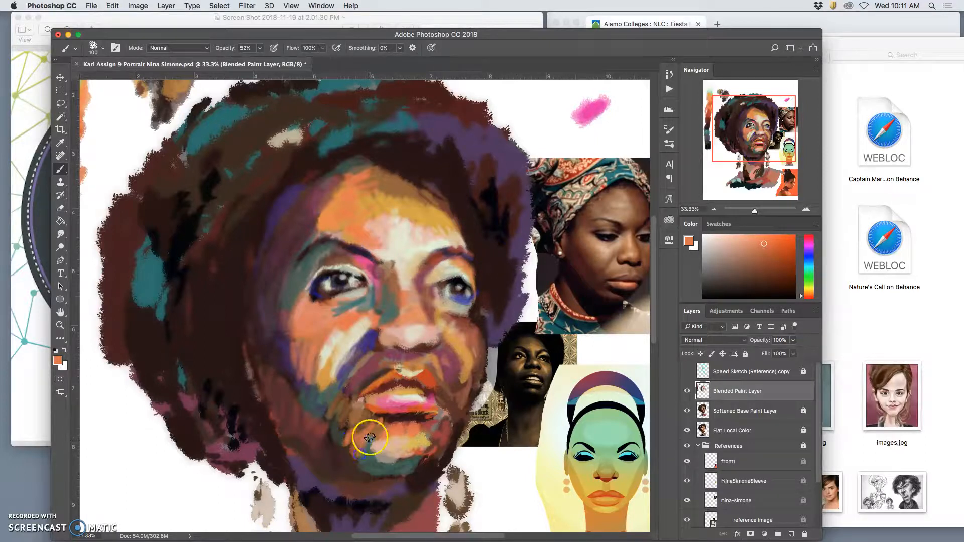
Step: Sample the dark shadow under the lower lip and deepen the left side of the chin with it
alt+click(413, 418)
drag(383, 423, 370, 434)
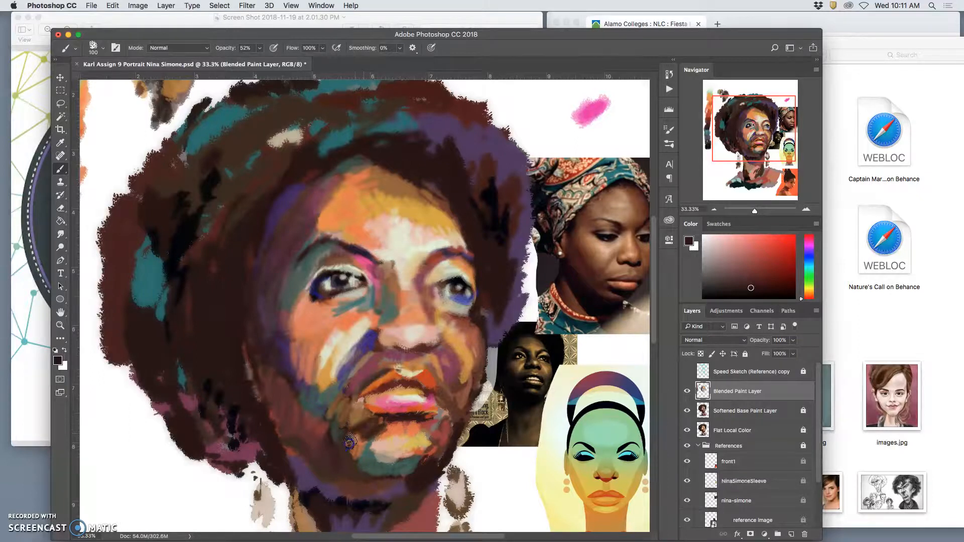
mouse_move(358, 443)
mouse_down()
mouse_move(359, 464)
mouse_move(344, 440)
mouse_up()
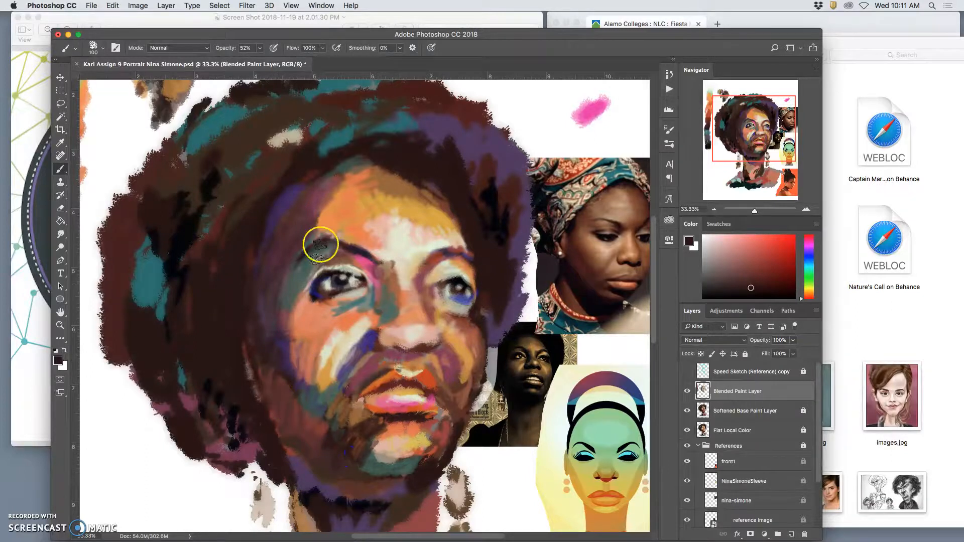
Step: Paint strokes of dark tone and deep blue sampled beside the eye through the hair along the left temple
mouse_move(312, 252)
mouse_down()
mouse_move(287, 207)
mouse_move(253, 249)
mouse_move(275, 206)
mouse_move(257, 260)
mouse_up()
alt+click(221, 395)
mouse_move(291, 208)
mouse_down()
mouse_move(268, 221)
mouse_move(278, 212)
mouse_move(241, 269)
mouse_up()
mouse_move(241, 274)
mouse_down()
mouse_move(240, 306)
mouse_move(216, 351)
mouse_up()
mouse_move(239, 316)
mouse_down()
mouse_move(225, 367)
mouse_move(204, 335)
mouse_up()
drag(199, 342, 180, 373)
alt+click(318, 291)
drag(229, 312, 223, 285)
mouse_move(222, 285)
mouse_down()
mouse_move(199, 305)
mouse_move(324, 283)
mouse_move(319, 294)
mouse_move(215, 290)
mouse_move(185, 311)
mouse_move(186, 335)
mouse_move(228, 243)
mouse_move(229, 257)
mouse_move(237, 245)
mouse_move(244, 253)
mouse_move(250, 200)
mouse_up()
alt+click(318, 294)
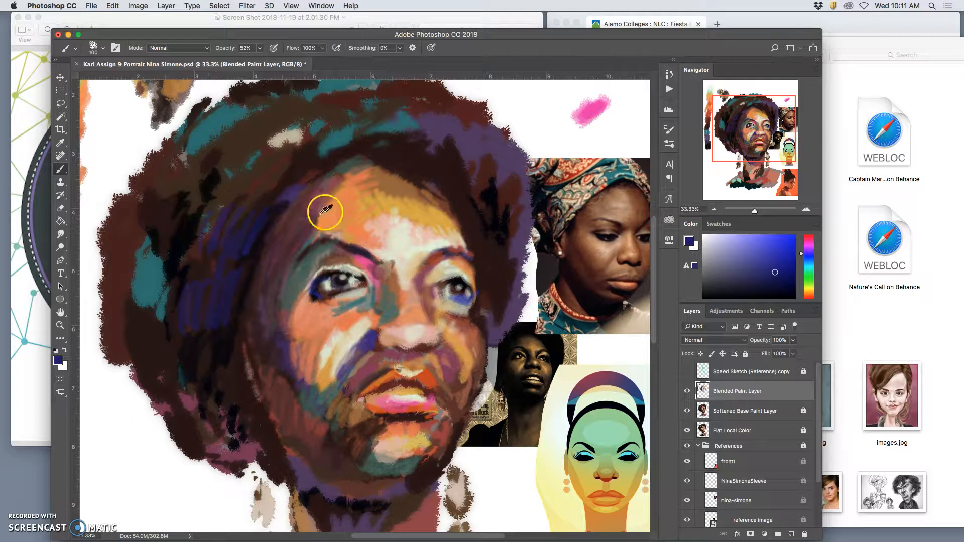
Step: Sample dark maroon from the hairline and blend it over the blue strokes in the left side of the hair
alt+click(308, 175)
click(223, 235)
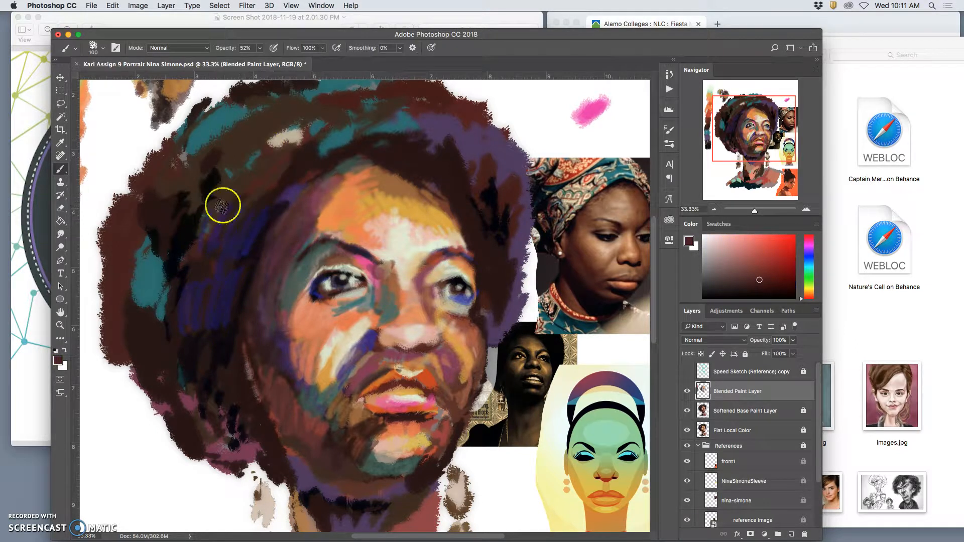
click(214, 309)
mouse_move(215, 326)
mouse_down()
mouse_move(200, 312)
mouse_move(177, 343)
mouse_up()
click(219, 363)
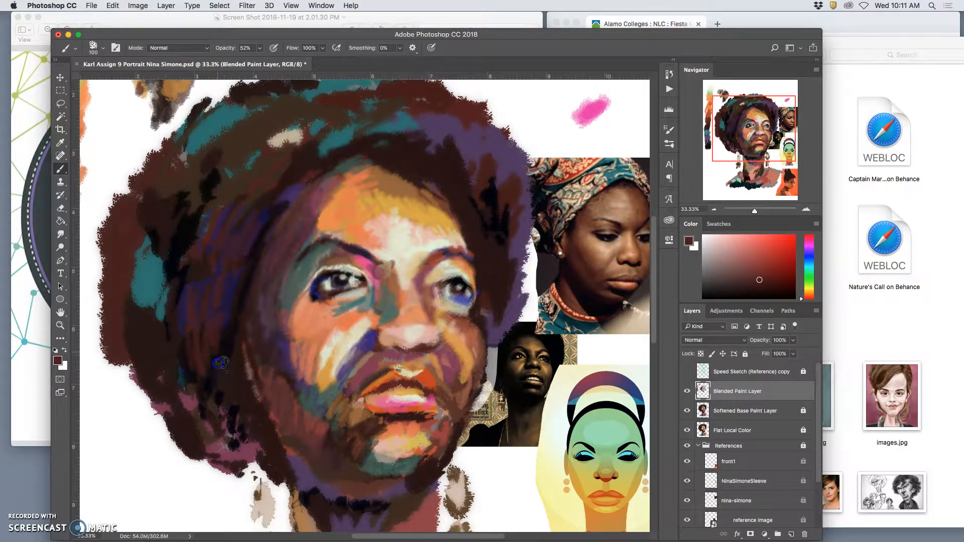
Step: Redefine the right-hand eye with near-black sampled from the other eye and blue sampled beside the nose
click(355, 263)
click(515, 296)
click(454, 266)
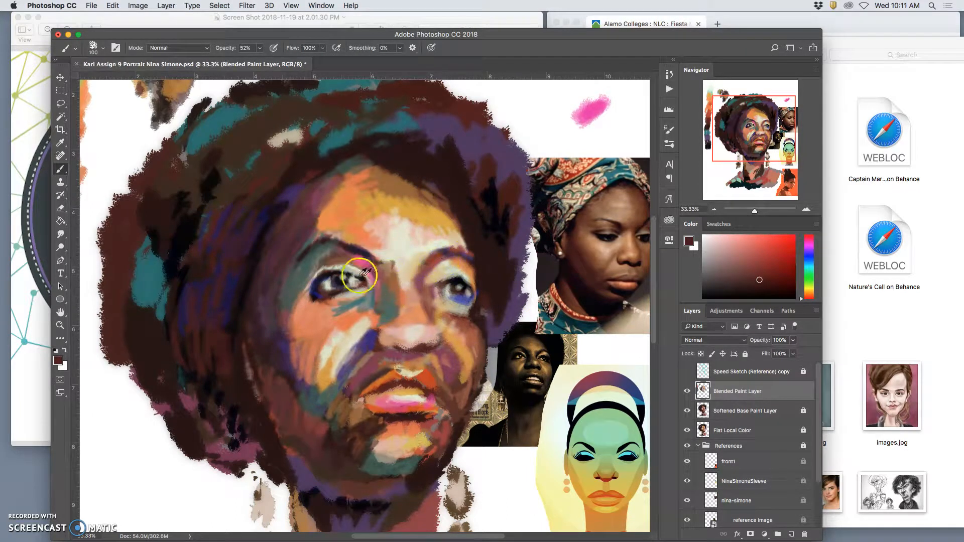
alt+click(344, 271)
alt+click(344, 271)
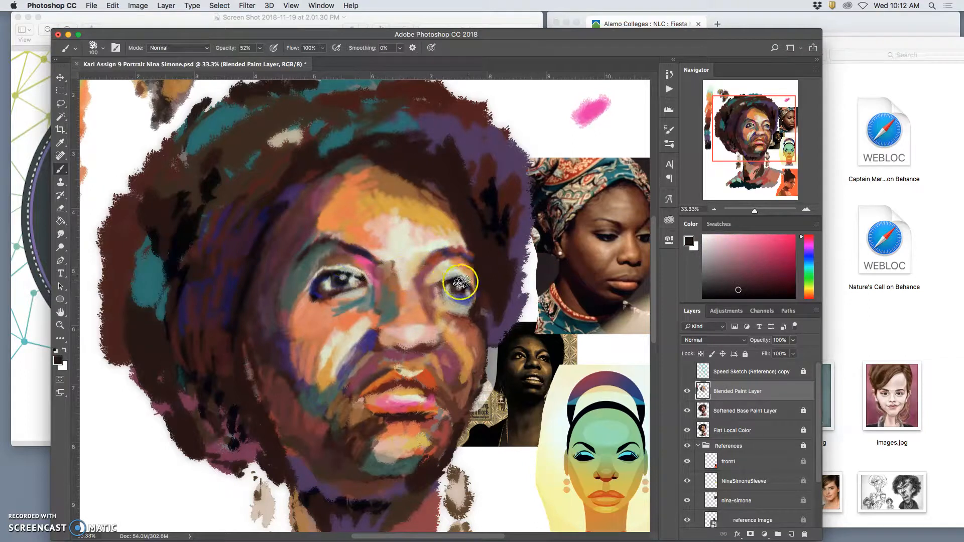
mouse_move(455, 301)
mouse_down()
mouse_move(441, 298)
mouse_move(446, 310)
mouse_move(443, 299)
mouse_move(461, 305)
mouse_move(456, 312)
mouse_move(435, 295)
mouse_move(458, 300)
mouse_up()
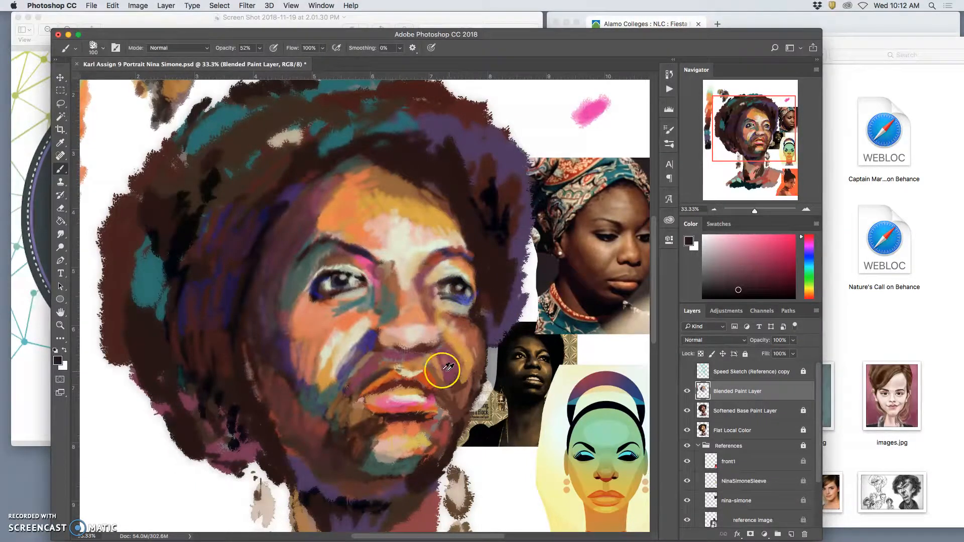
alt+click(372, 341)
drag(436, 298, 454, 306)
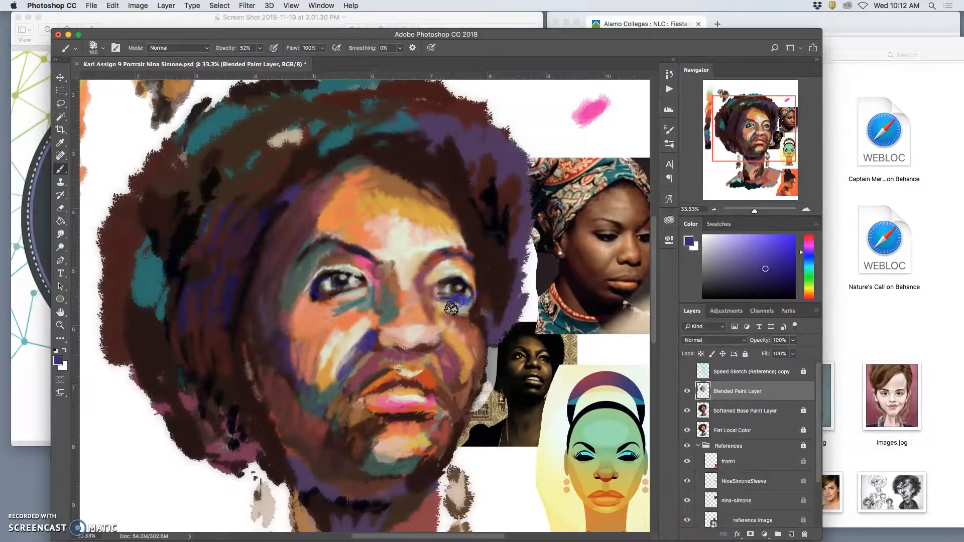
Step: Sample a warm beige and lighten the left-hand cheek below the eye and the bridge of the nose
alt+click(440, 301)
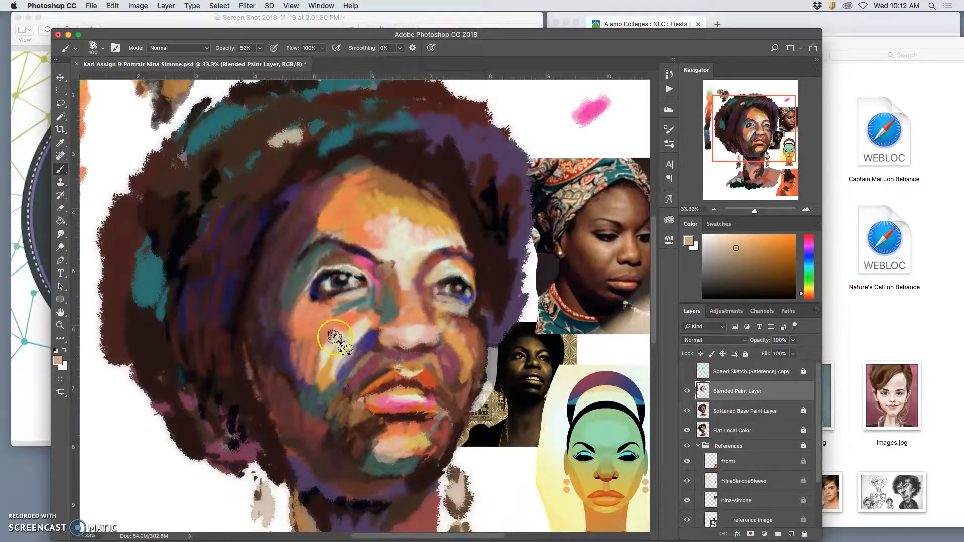
alt+click(331, 315)
mouse_move(316, 312)
mouse_down()
mouse_move(344, 301)
mouse_move(316, 308)
mouse_up()
drag(382, 288, 404, 285)
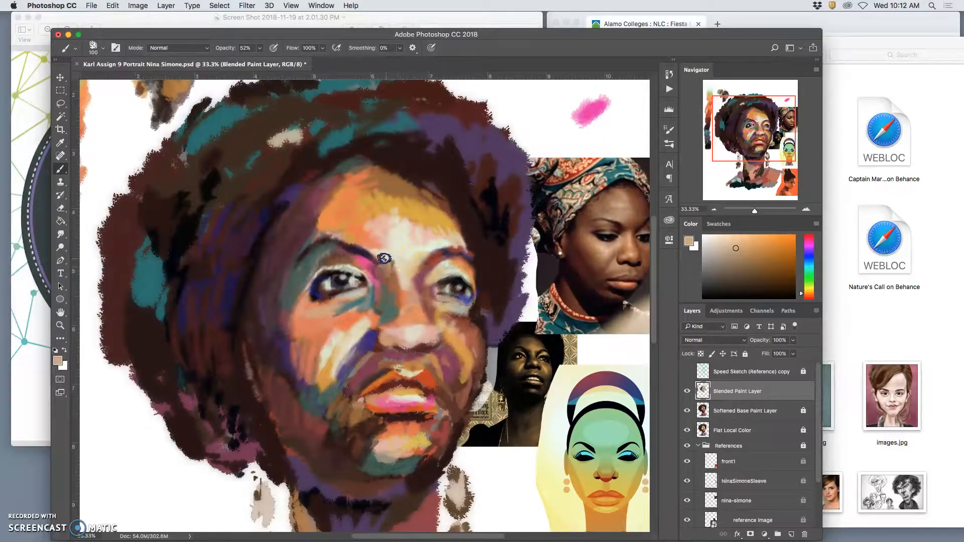
drag(401, 284, 401, 293)
drag(397, 264, 402, 280)
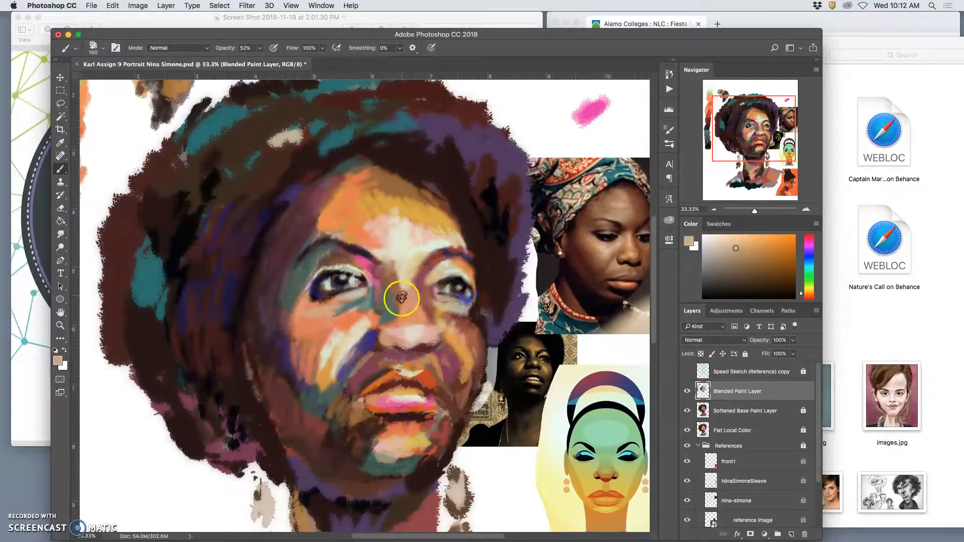
Step: Brighten the nose with sampled off-white and blend sampled tan and orange into the left-hand cheek
alt+click(412, 336)
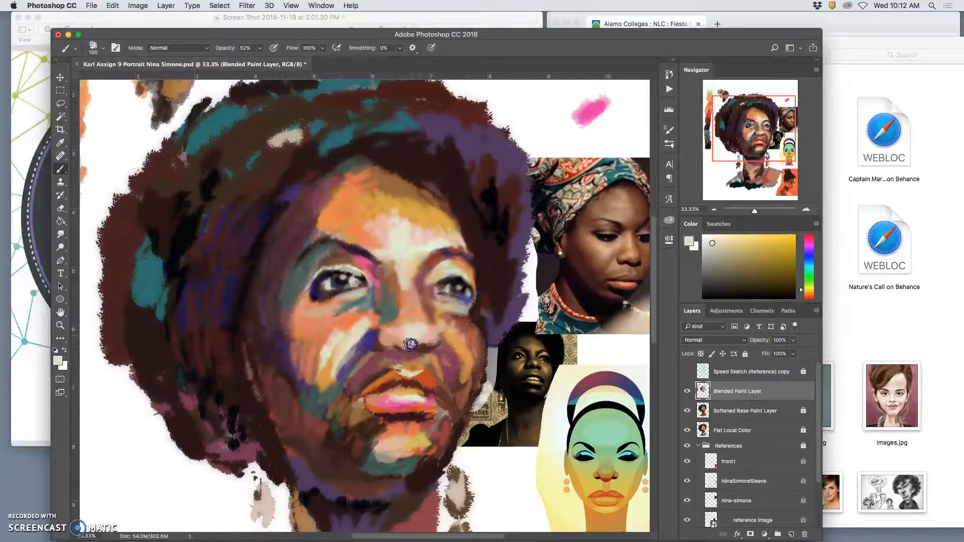
alt+click(343, 353)
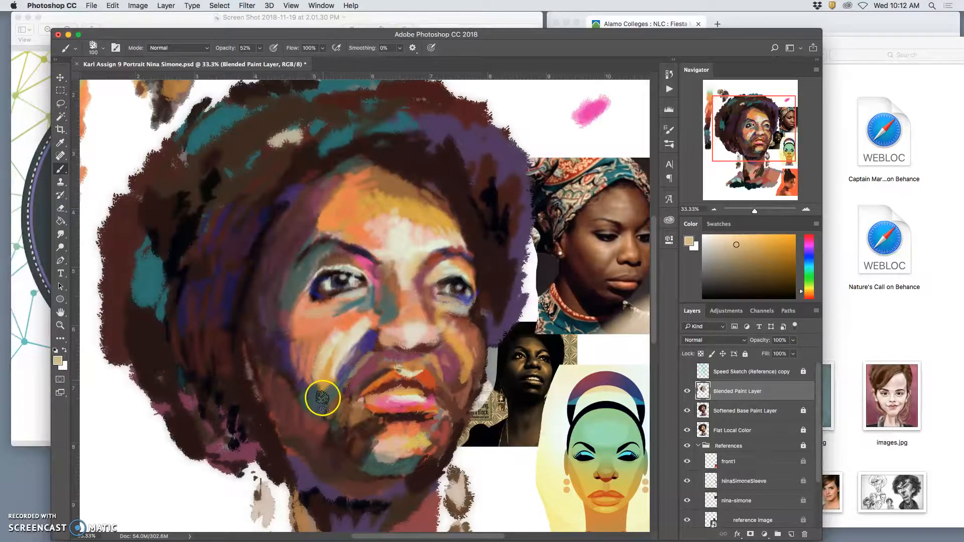
alt+click(325, 329)
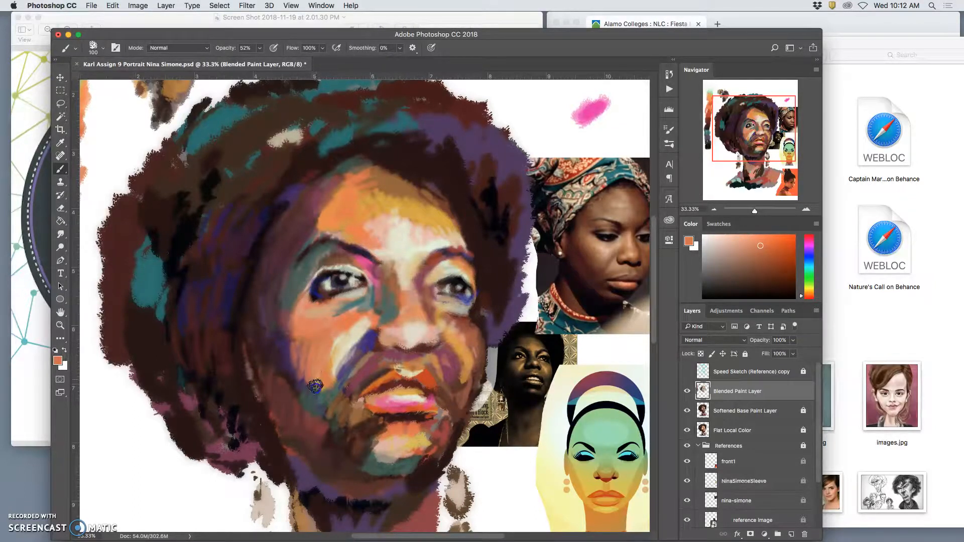
Step: Sample the blue beside the nose and paint it into the lower left side of the chin
alt+click(366, 344)
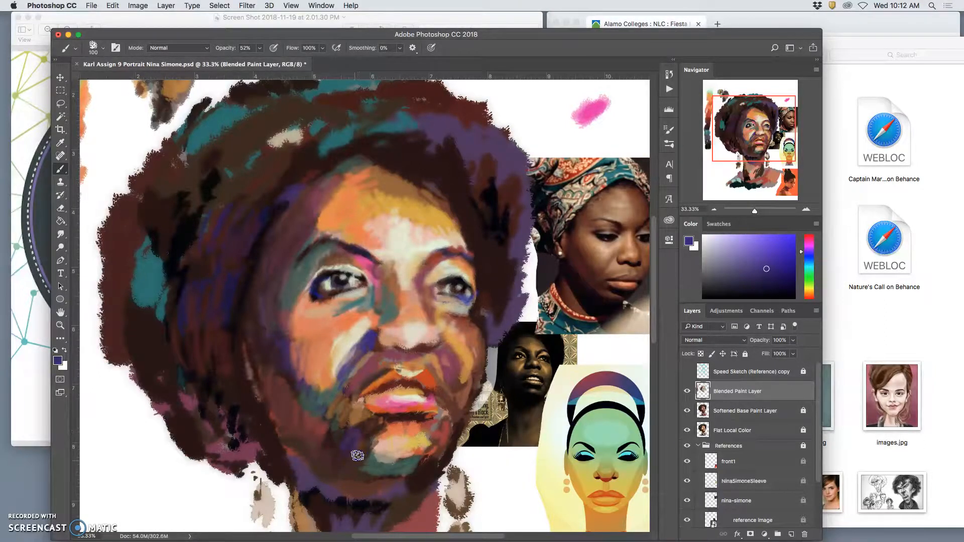
drag(371, 470, 382, 483)
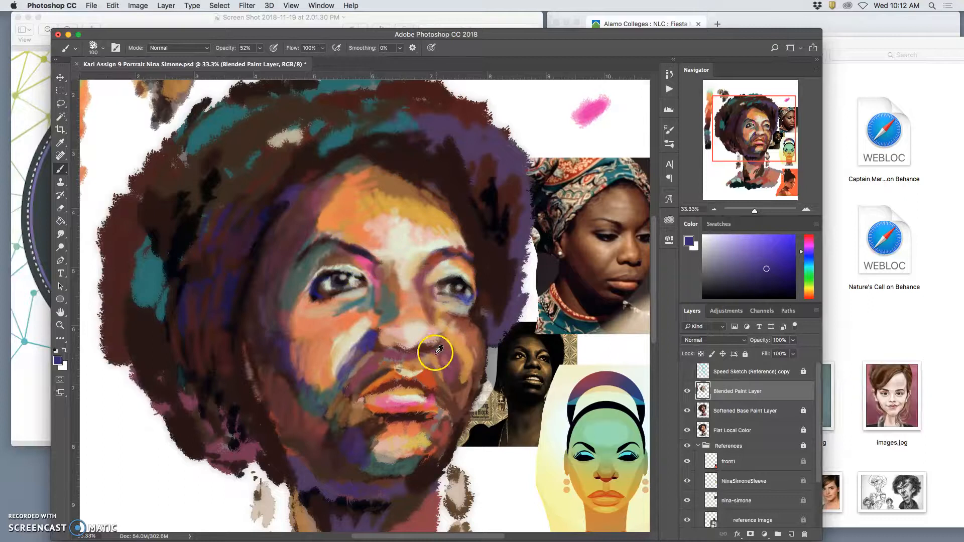
Step: Sample near-black from the left-hand eye and darken the line between the lips and the mouth's edges
alt+click(362, 278)
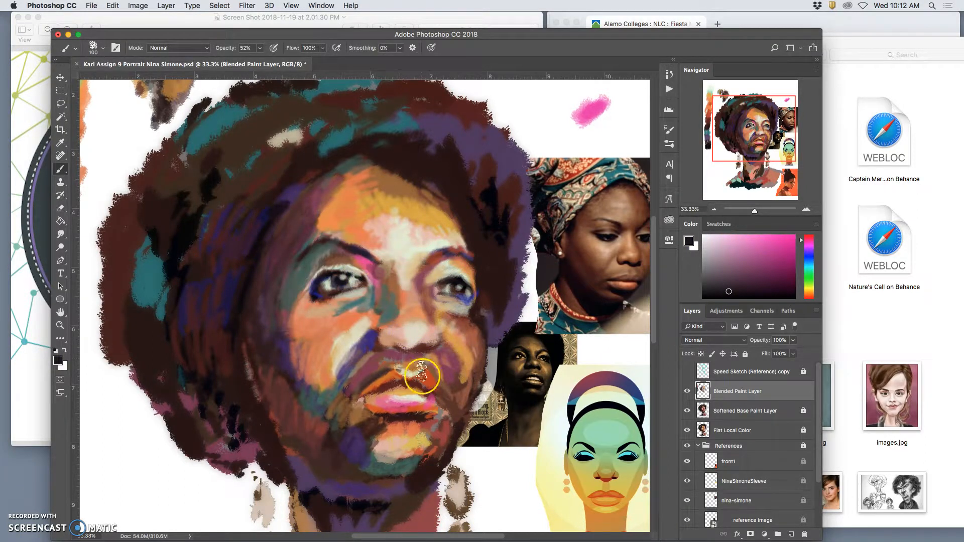
drag(405, 417, 392, 384)
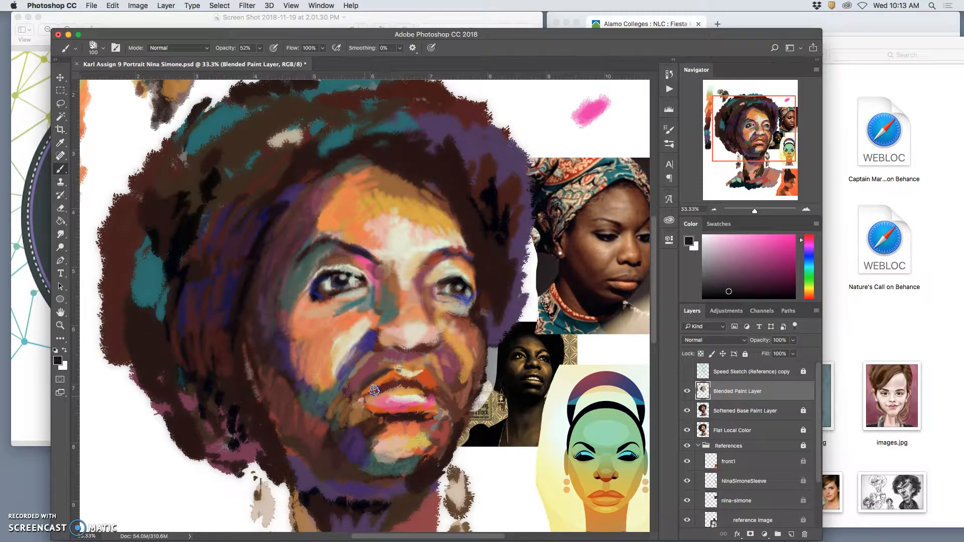
mouse_move(416, 389)
mouse_down()
mouse_move(388, 391)
mouse_move(427, 395)
mouse_up()
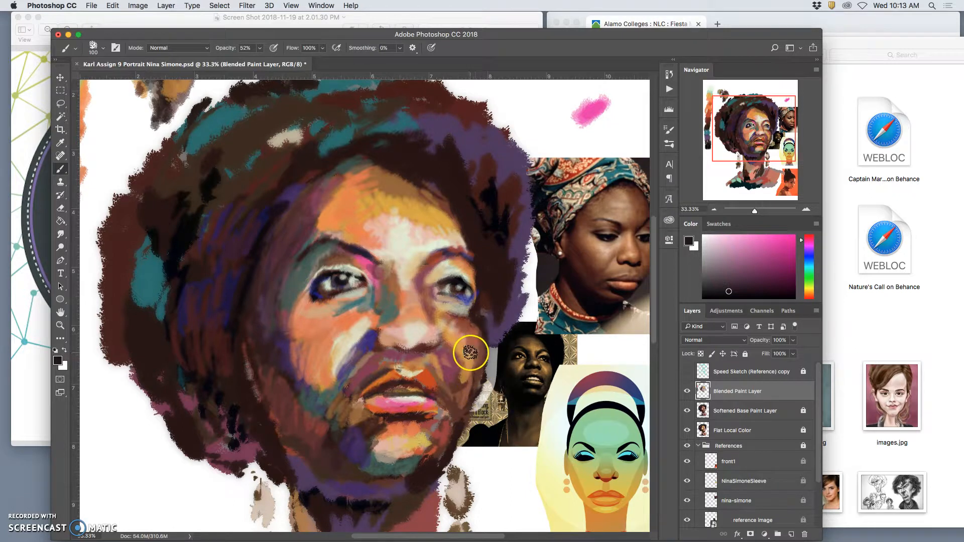
Step: Touch up the right-hand eye area with beige sampled above the upper lip and darken its eyebrow with near-black sampled from the hair
alt+click(407, 373)
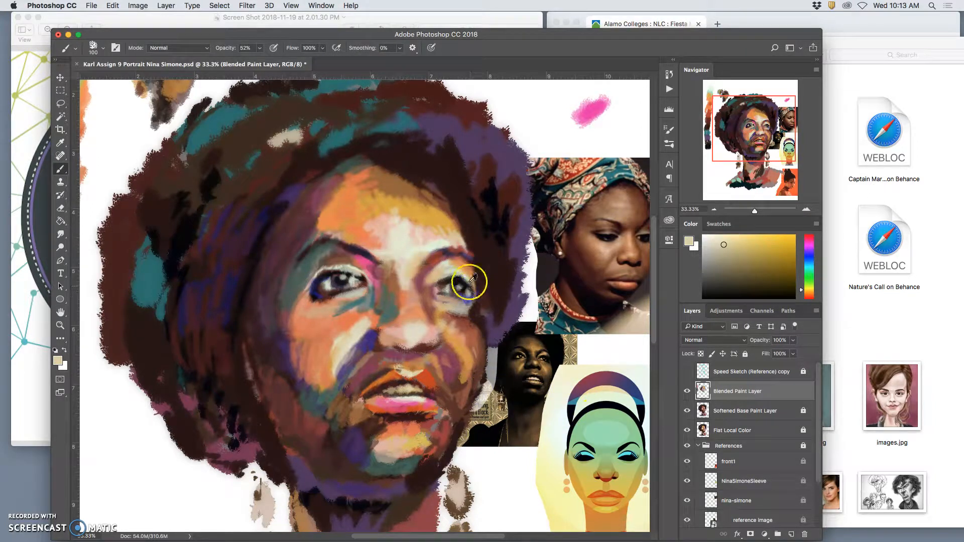
alt+click(471, 262)
alt+click(498, 195)
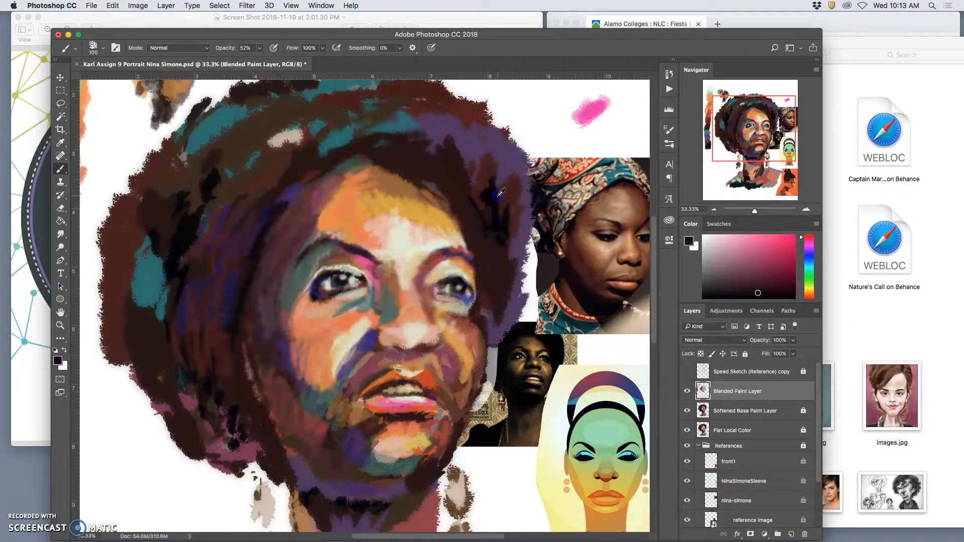
mouse_move(461, 250)
mouse_down()
mouse_move(439, 256)
mouse_move(470, 259)
mouse_move(481, 293)
mouse_move(473, 339)
mouse_move(487, 273)
mouse_move(474, 258)
mouse_move(478, 304)
mouse_up()
Step: Darken the right-hand edge of the cheek and jaw with near-black and sampled dark brown
mouse_move(431, 359)
mouse_down()
mouse_move(420, 384)
mouse_move(410, 362)
mouse_move(389, 364)
mouse_move(338, 409)
mouse_move(330, 400)
mouse_move(336, 449)
mouse_move(361, 468)
mouse_move(341, 472)
mouse_up()
alt+click(484, 391)
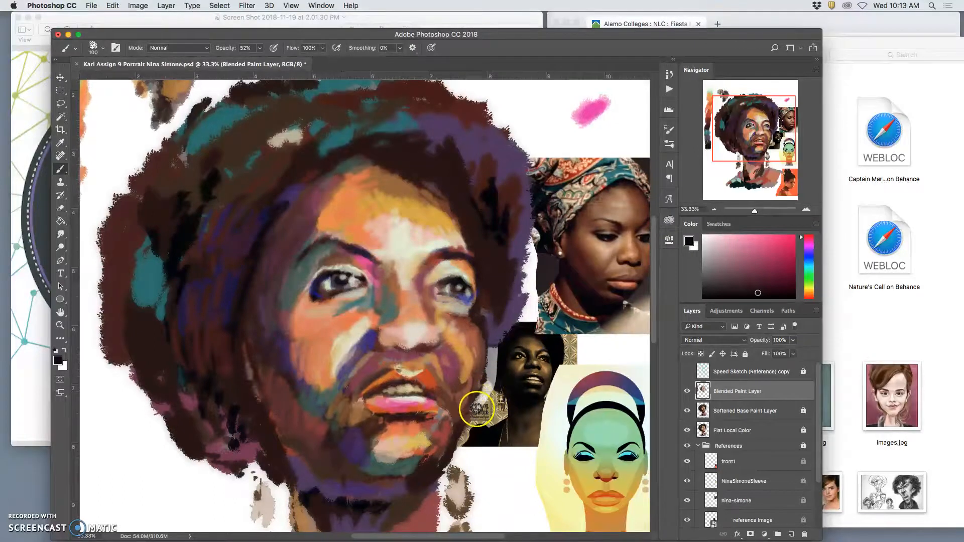
alt+click(480, 389)
mouse_move(478, 388)
mouse_down()
mouse_move(464, 429)
mouse_move(452, 428)
mouse_move(469, 383)
mouse_move(460, 402)
mouse_up()
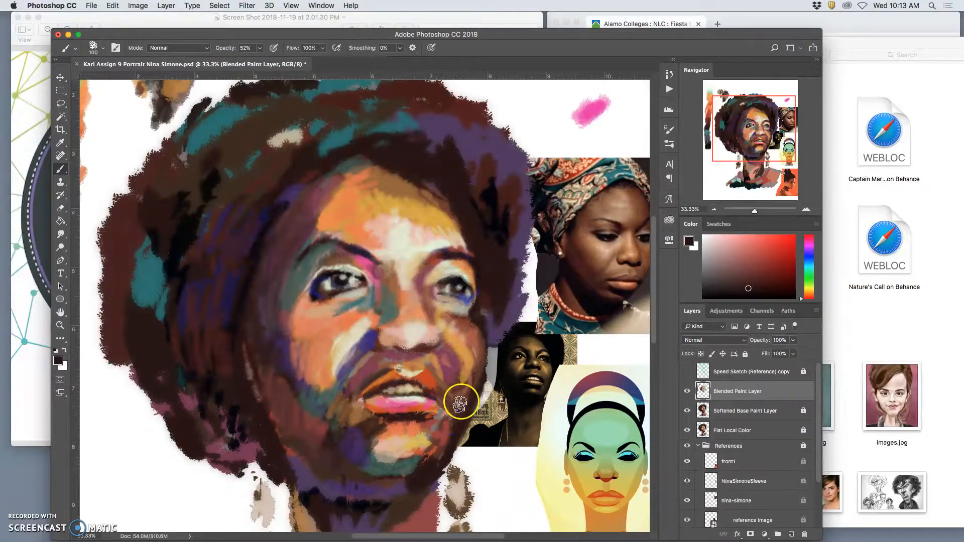
Step: Sample the pink beside the left-hand eye and paint it along the right-hand cheek and jaw down to the chin
alt+click(356, 257)
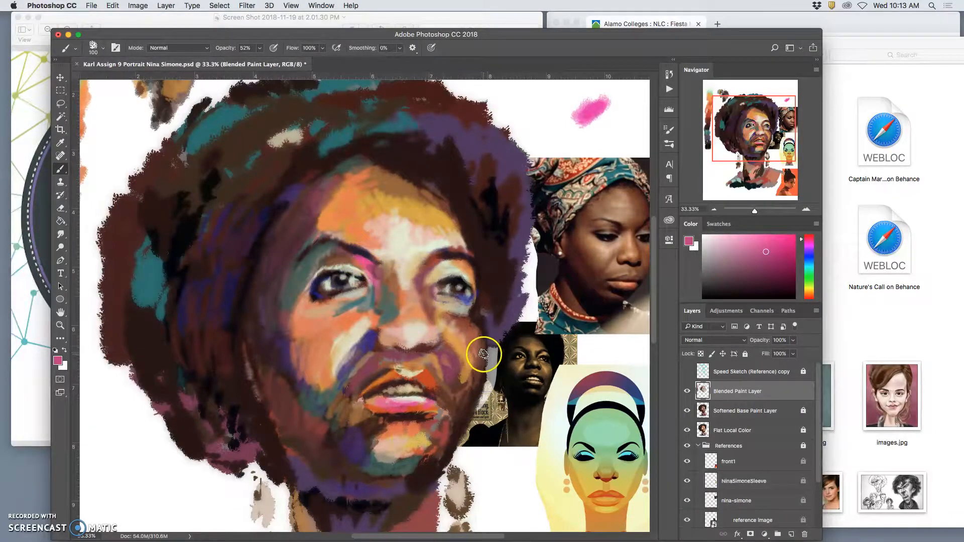
mouse_move(480, 352)
mouse_down()
mouse_move(479, 382)
mouse_move(471, 368)
mouse_move(438, 439)
mouse_move(483, 391)
mouse_move(427, 469)
mouse_move(457, 344)
mouse_move(489, 272)
mouse_move(473, 306)
mouse_up()
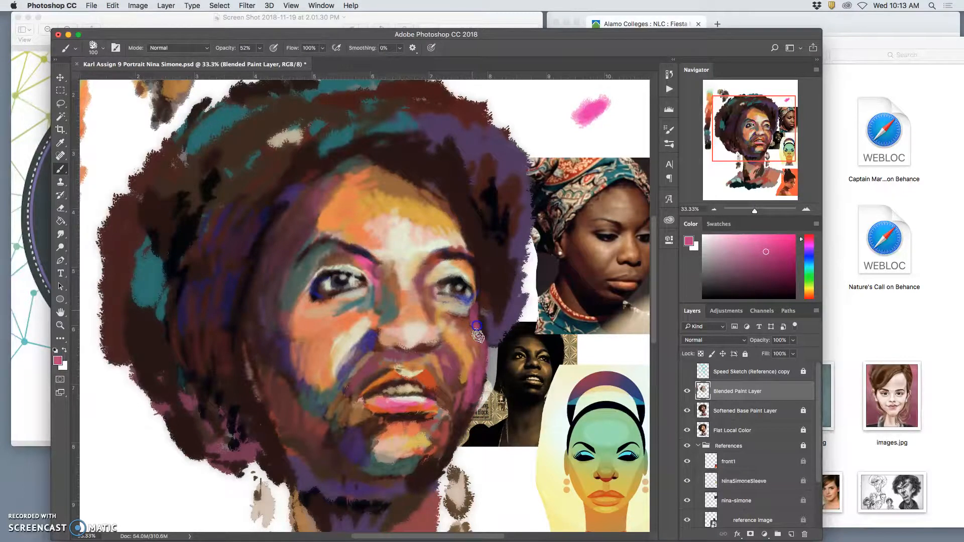
mouse_move(479, 361)
mouse_down()
mouse_move(464, 460)
mouse_move(423, 469)
mouse_move(411, 491)
mouse_move(437, 448)
mouse_up()
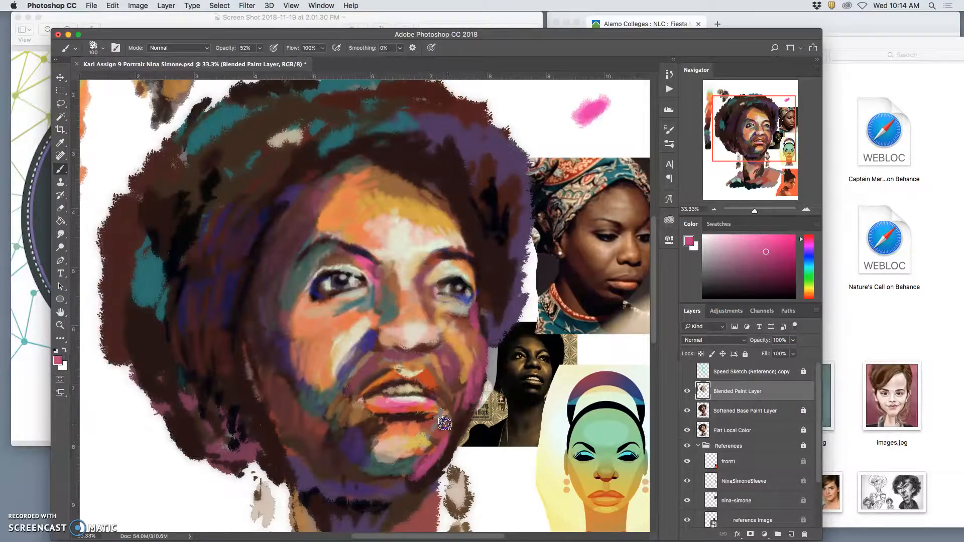
Step: Lower the brush opacity to 28% and soften the pink on the right-hand cheek with a sampled dark reddish brown
click(260, 48)
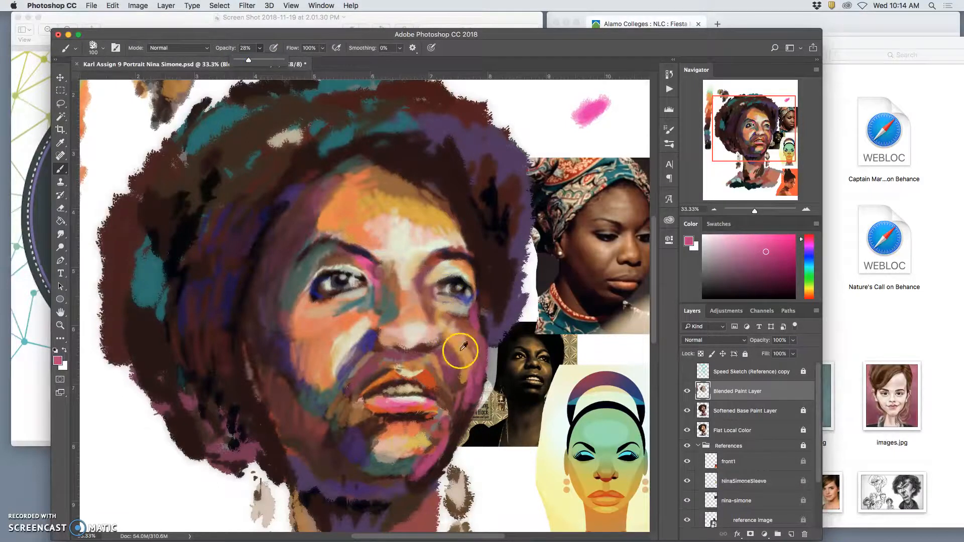
alt+click(457, 379)
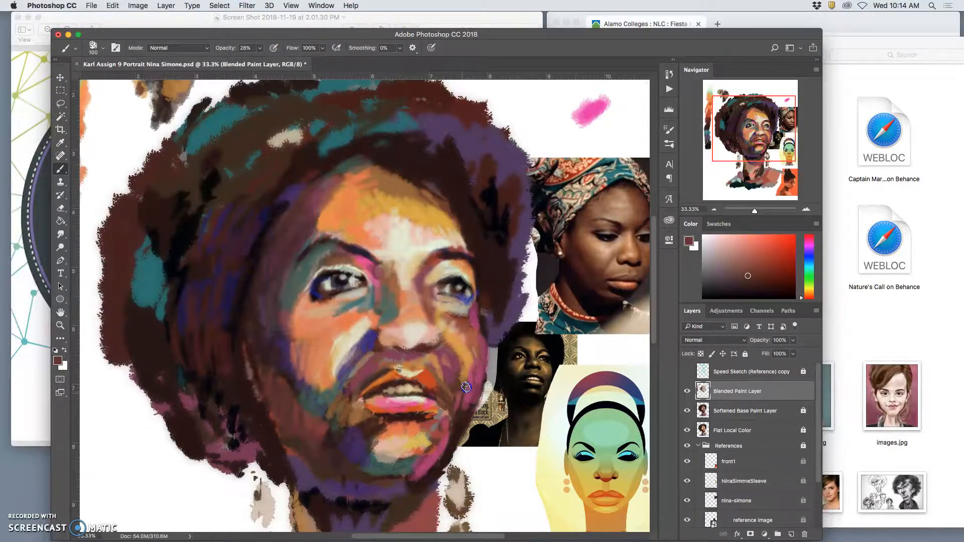
click(461, 420)
drag(476, 398, 473, 378)
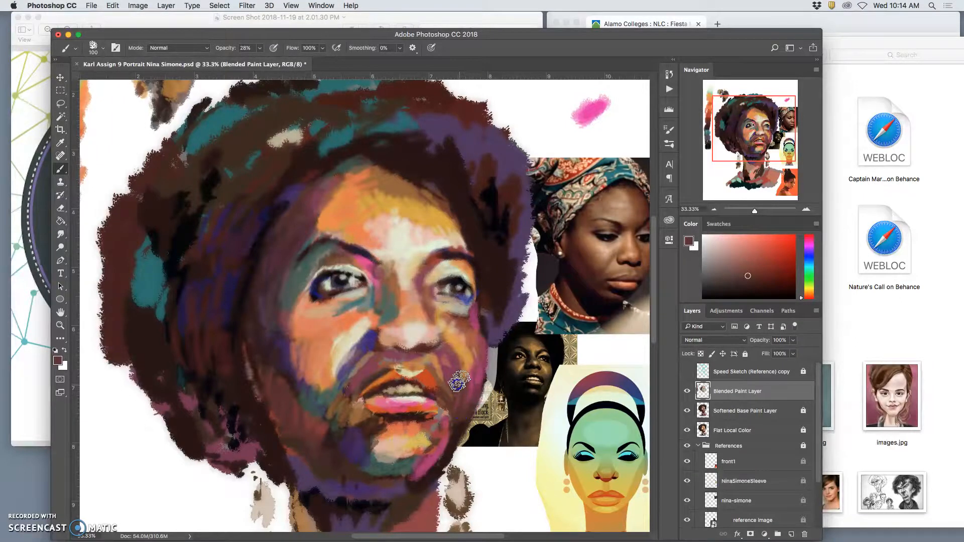
Step: Blend blue sampled beside the nose and grey-green sampled from the nose into the lower left side of the chin
alt+click(386, 261)
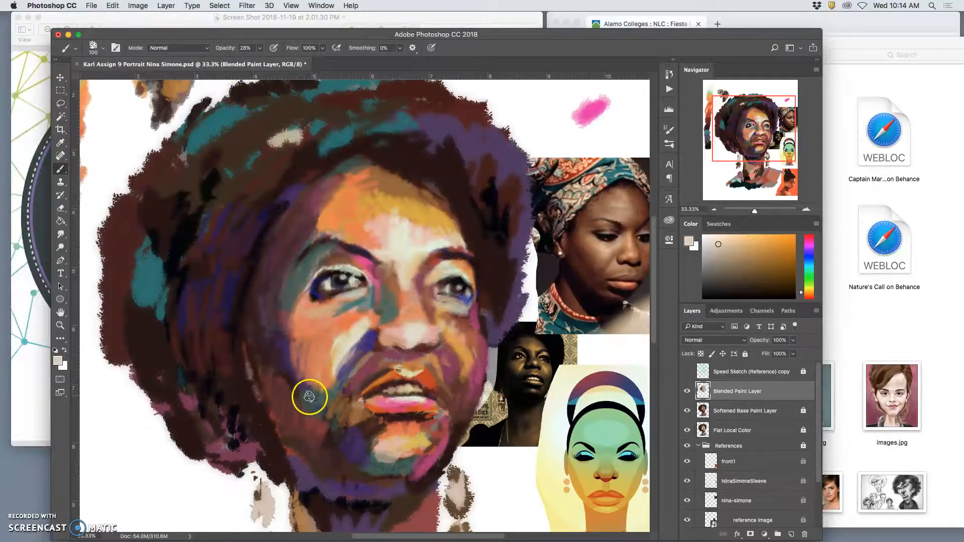
alt+click(370, 343)
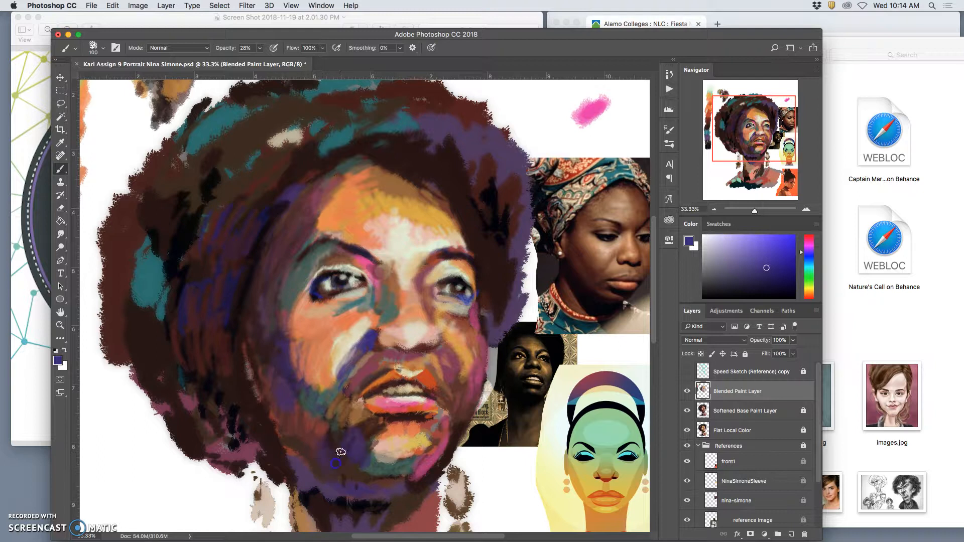
alt+click(385, 310)
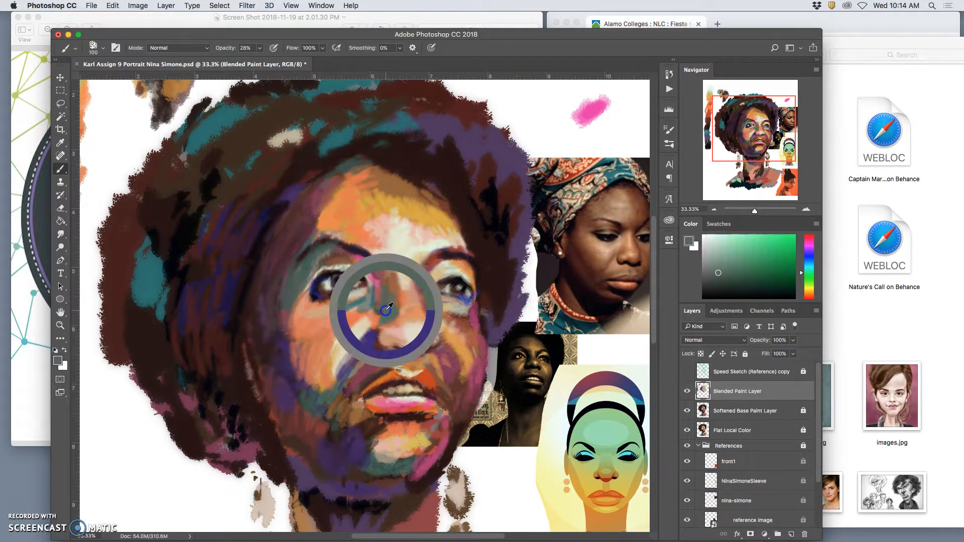
mouse_move(346, 473)
mouse_down()
mouse_move(345, 451)
mouse_move(343, 459)
mouse_up()
Step: Sample orange below the lower lip and blend it into the left part of the chin
alt+click(407, 424)
mouse_move(384, 434)
mouse_down()
mouse_move(345, 443)
mouse_move(379, 439)
mouse_up()
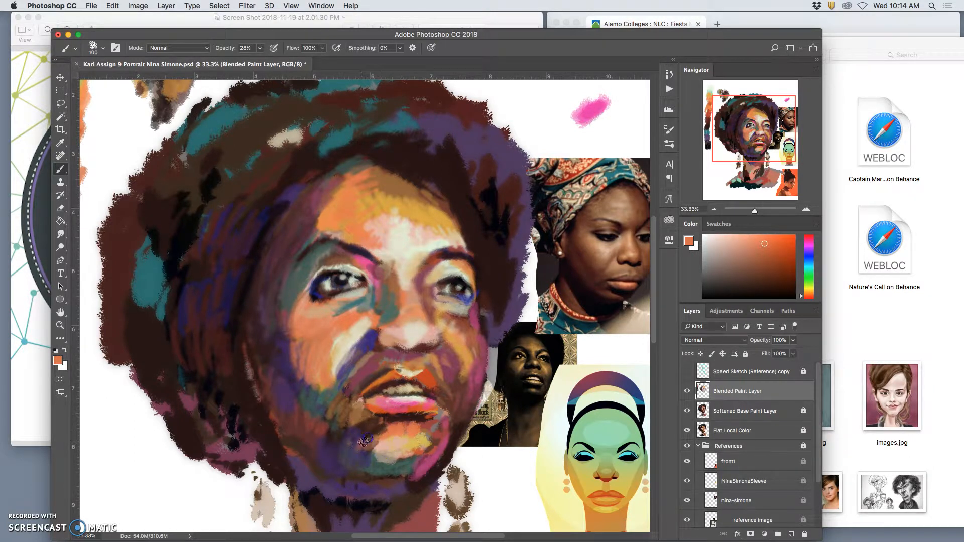
click(408, 433)
Step: Sample teal from the lower left-hand cheek and paint it beneath the lower lip and down the left side of the chin
alt+click(323, 407)
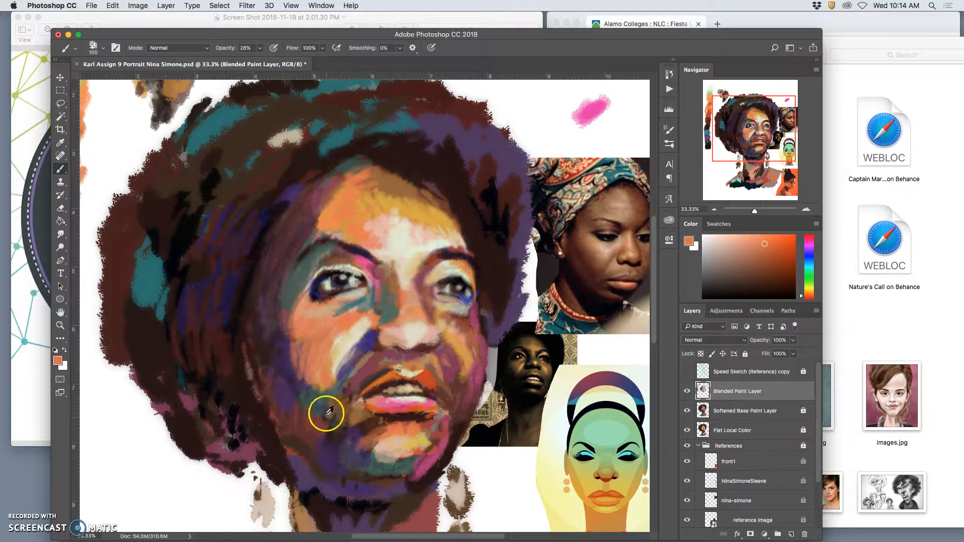
click(401, 418)
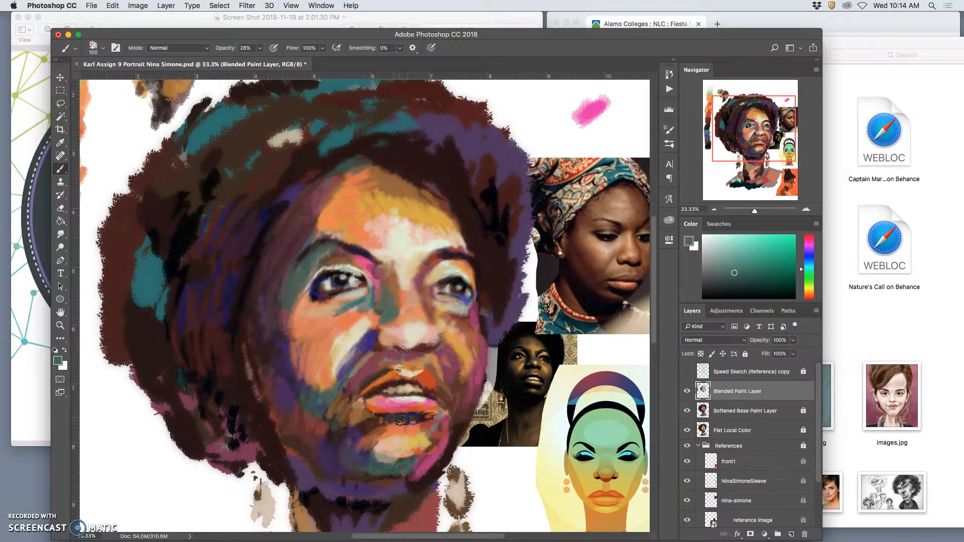
click(407, 400)
click(465, 318)
drag(359, 441, 372, 422)
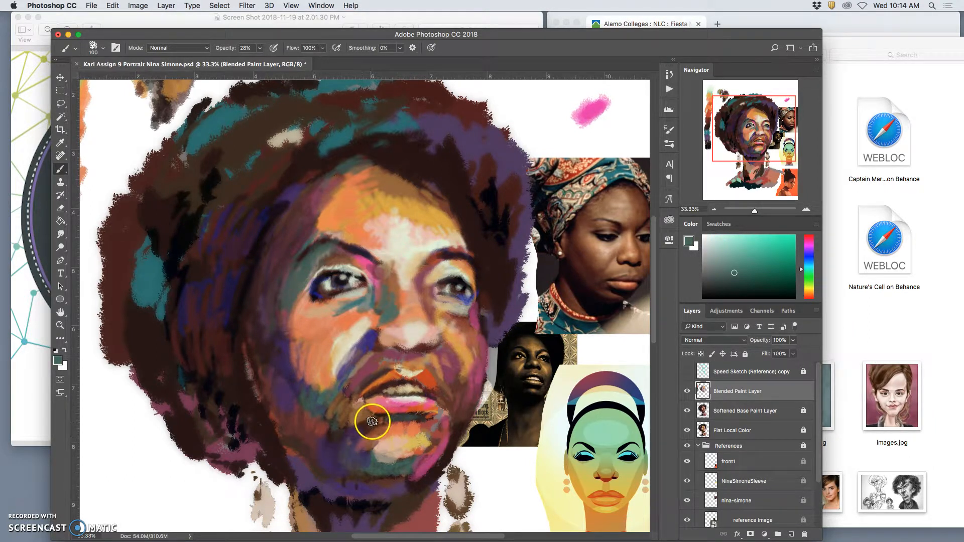
mouse_move(324, 458)
mouse_down()
mouse_move(344, 469)
mouse_move(361, 404)
mouse_move(361, 415)
mouse_up()
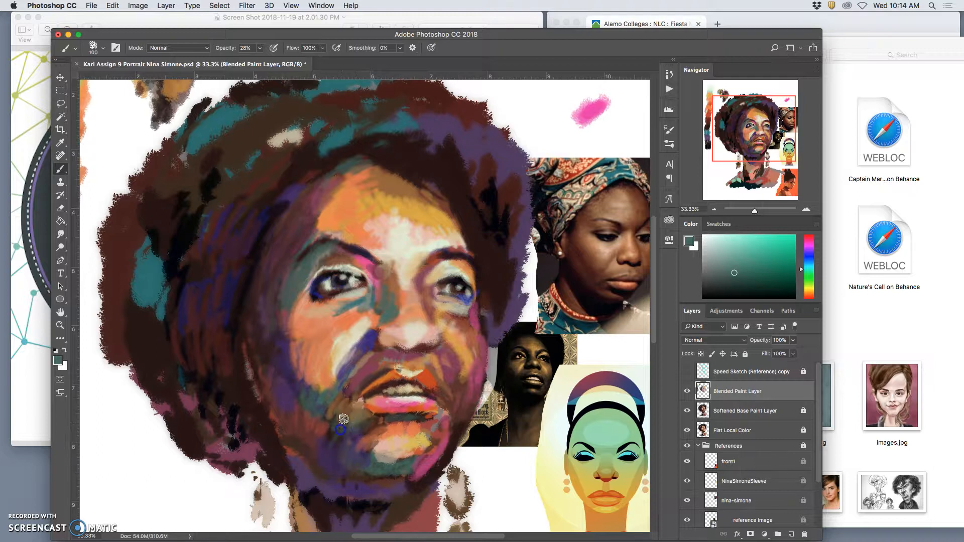
Step: Work pink sampled from the right-hand cheek and dark blue sampled below the right-hand eye into the area around the mouth's left corner
alt+click(459, 369)
click(354, 433)
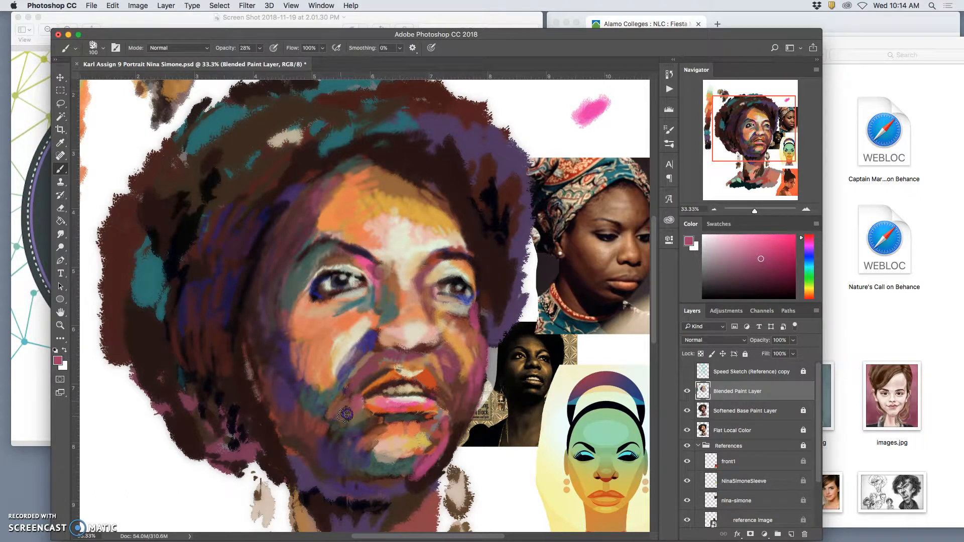
alt+click(471, 293)
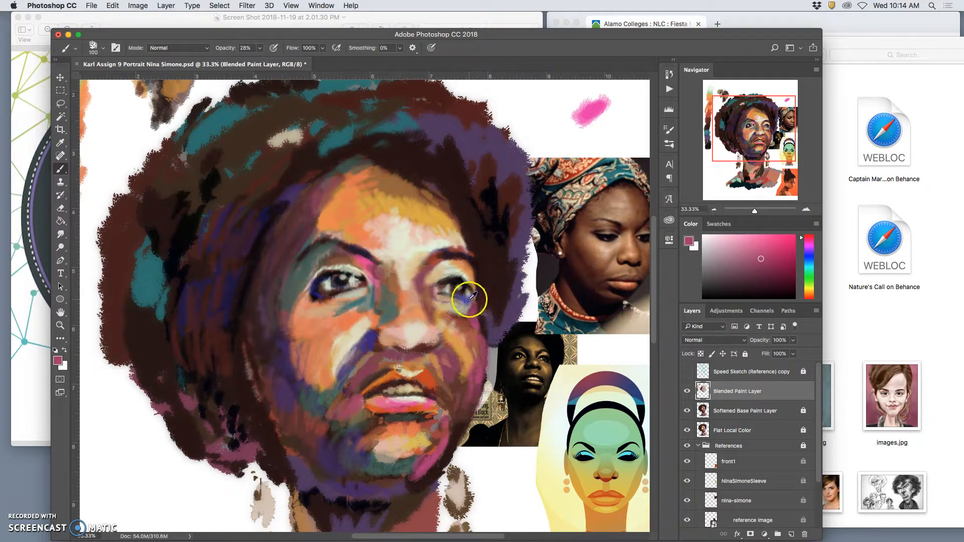
click(344, 311)
alt+click(316, 287)
click(472, 307)
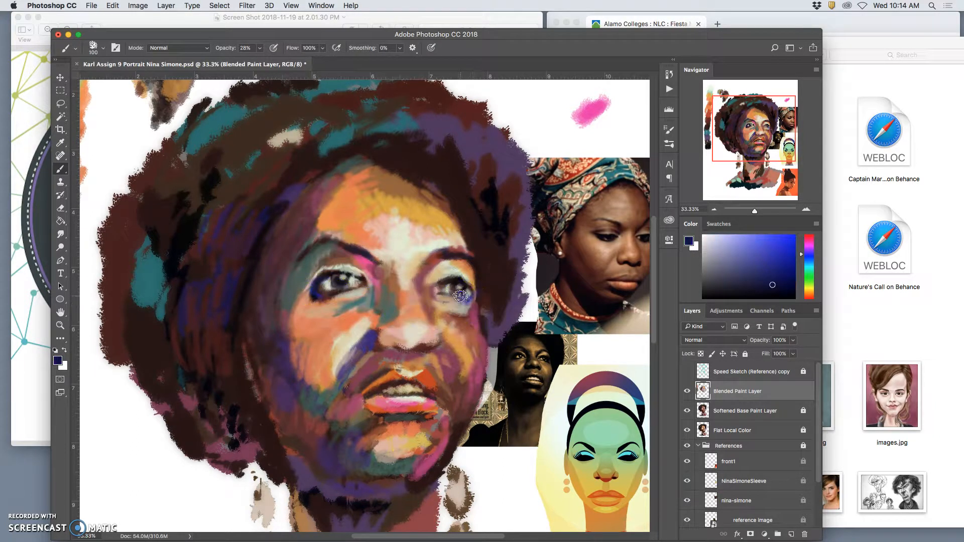
click(352, 395)
mouse_move(350, 397)
mouse_down()
mouse_move(333, 415)
mouse_move(366, 388)
mouse_move(361, 406)
mouse_move(326, 433)
mouse_move(359, 416)
mouse_move(349, 436)
mouse_move(368, 421)
mouse_up()
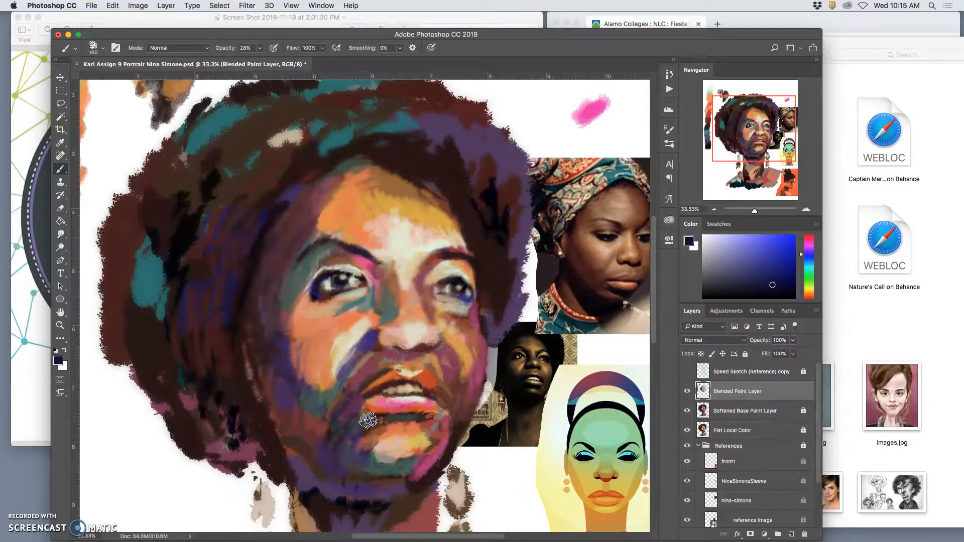
drag(312, 465, 368, 417)
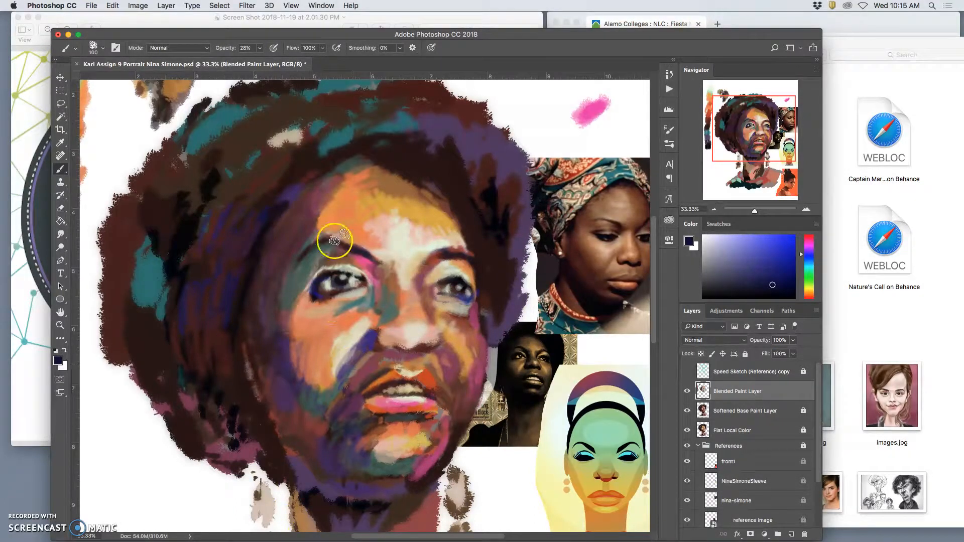
Step: Sample a muted mauve from under the nose and blend it into the crease between the nose and left-hand cheek
alt+click(319, 361)
mouse_move(347, 369)
mouse_down()
mouse_move(374, 365)
mouse_move(363, 361)
mouse_move(393, 342)
mouse_move(413, 355)
mouse_up()
alt+click(413, 356)
drag(351, 375, 367, 355)
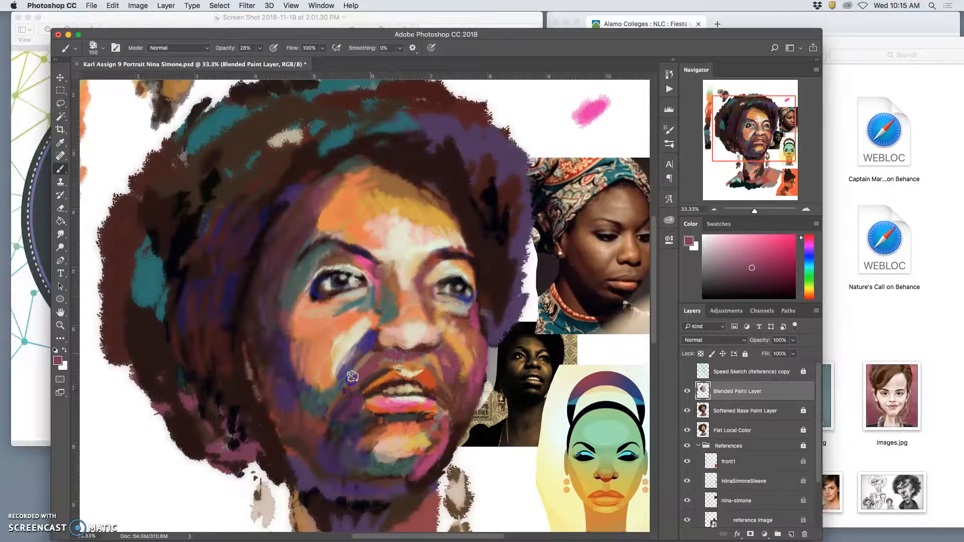
Step: Sample the blue beside the nose and paint it up the nose's left side towards the inner corner of the eye
mouse_move(350, 351)
mouse_down()
mouse_move(373, 338)
mouse_move(387, 299)
mouse_move(384, 308)
mouse_move(379, 276)
mouse_move(384, 311)
mouse_move(377, 275)
mouse_move(386, 310)
mouse_move(374, 274)
mouse_move(390, 293)
mouse_move(370, 328)
mouse_move(373, 273)
mouse_move(389, 307)
mouse_up()
alt+click(373, 336)
mouse_move(319, 379)
mouse_down()
mouse_move(318, 349)
mouse_move(367, 267)
mouse_up()
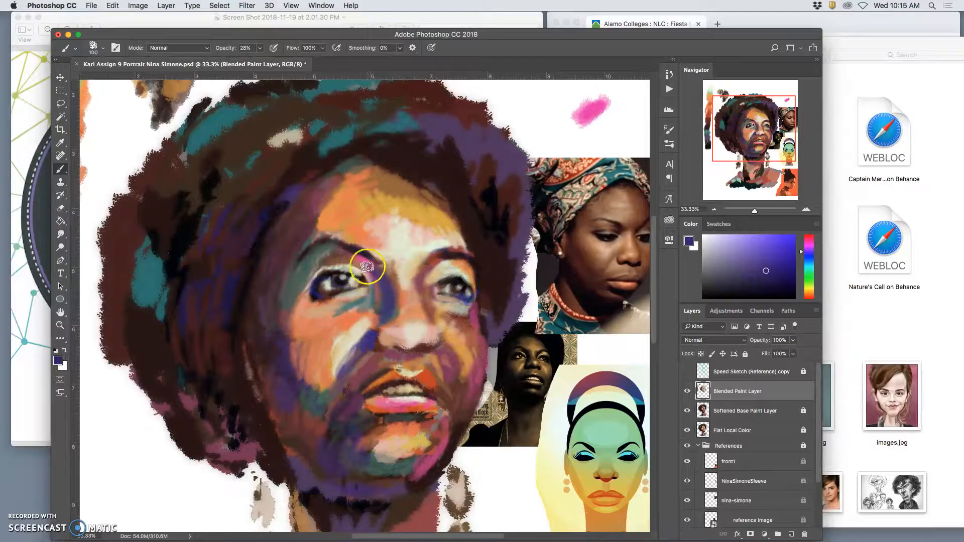
Step: Sample near-black from the hair and darken the left side of the nose bridge beside the eye
alt+click(505, 235)
click(379, 271)
click(387, 279)
drag(388, 276, 386, 271)
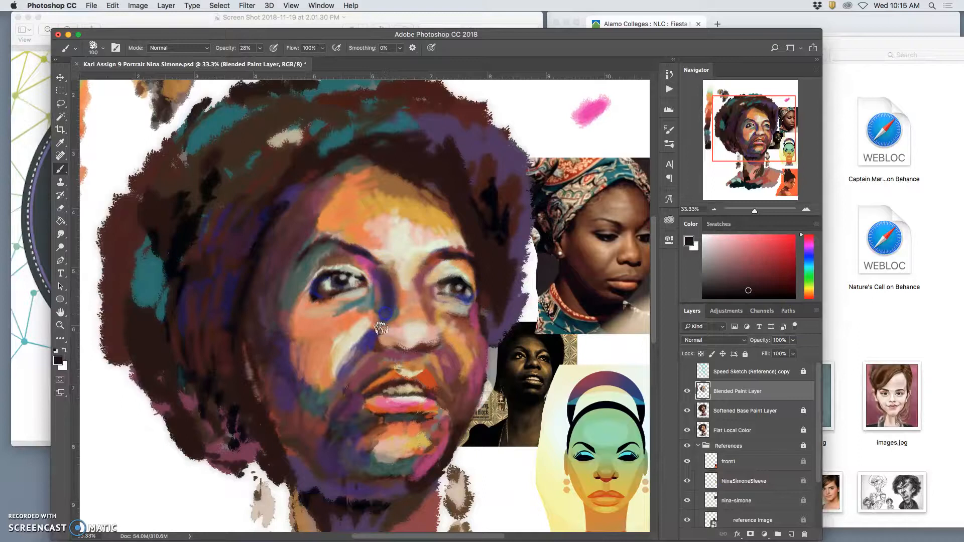
Step: View the whole canvas and compare the portrait with the Blended Paint Layer hidden and shown
key(super+minus)
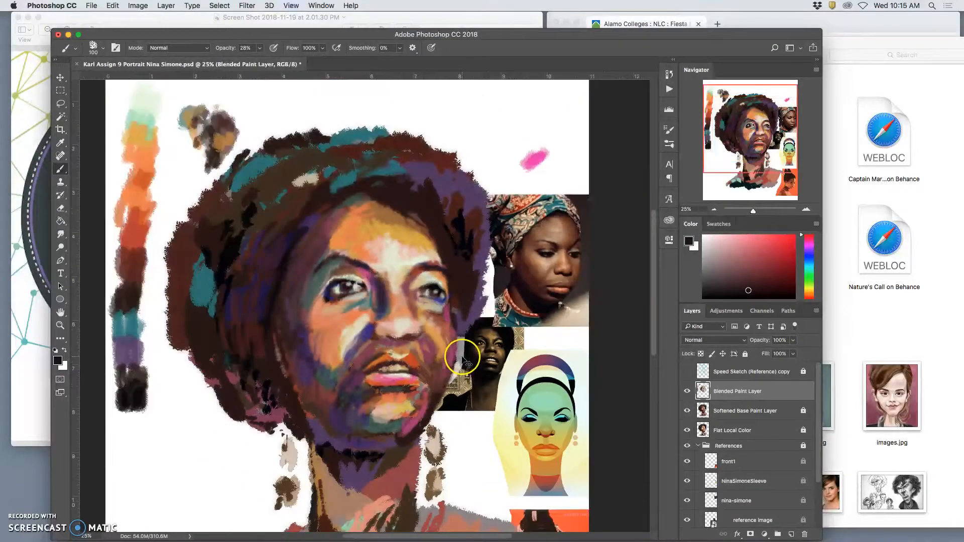
key(super+minus)
click(687, 391)
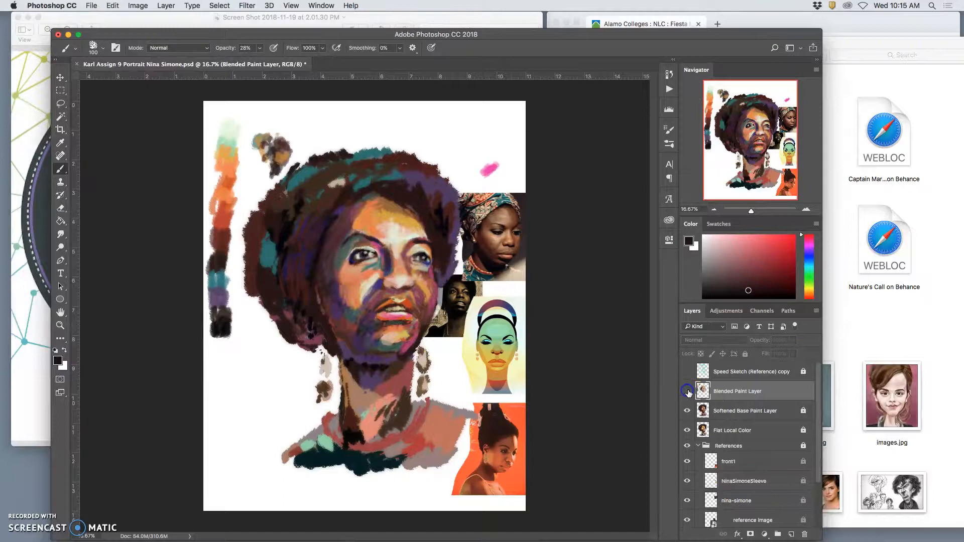
click(687, 392)
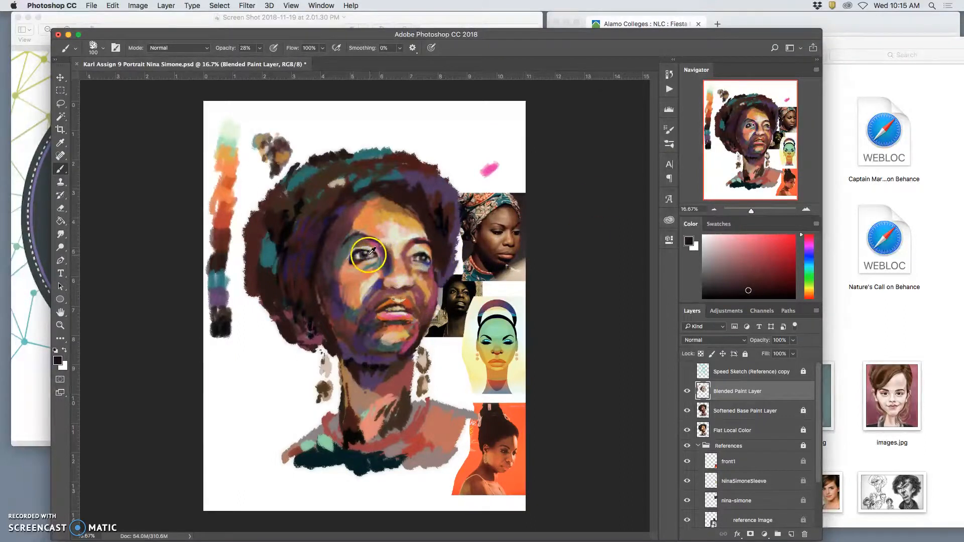
Step: Blend a sampled dark purple into the left-hand cheek and nose bridge, and save the document
alt+click(333, 288)
mouse_move(346, 284)
mouse_down()
mouse_move(368, 288)
mouse_move(380, 276)
mouse_move(373, 288)
mouse_move(414, 267)
mouse_move(395, 271)
mouse_up()
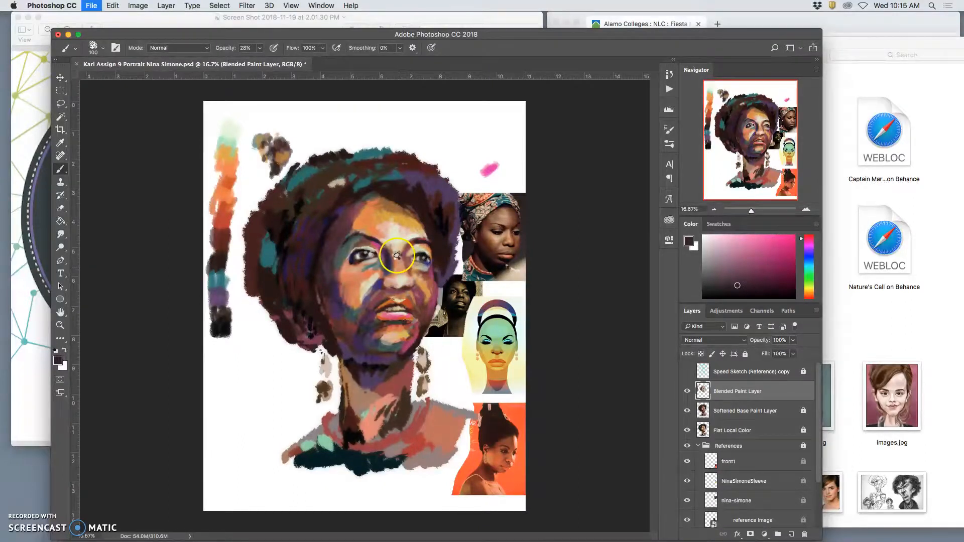
key(super+s)
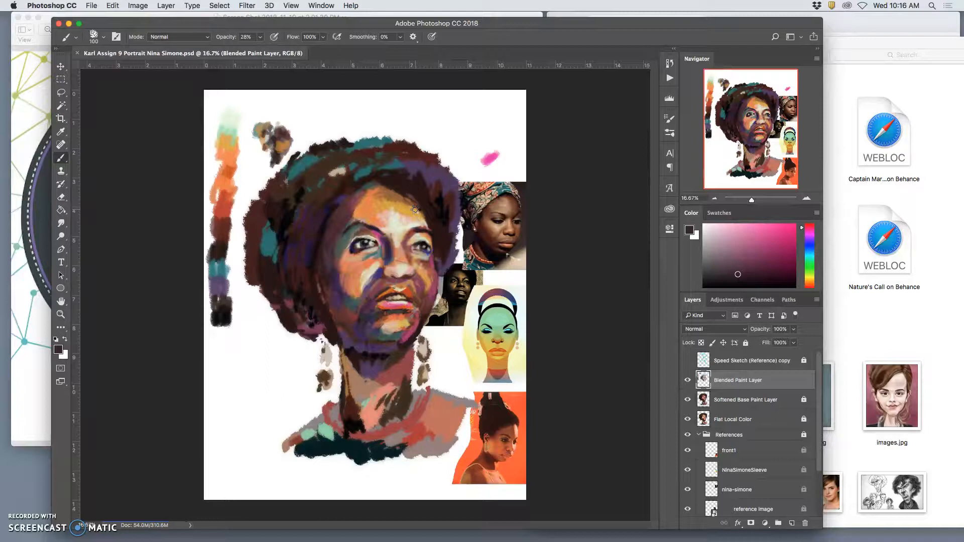
Step: Darken the upper right edge of the forehead and blend a sampled muted red into the lower left-hand cheek
mouse_move(415, 210)
mouse_down()
mouse_move(422, 203)
mouse_move(424, 221)
mouse_up()
mouse_move(355, 297)
mouse_down()
mouse_move(391, 333)
mouse_move(397, 254)
mouse_move(378, 288)
mouse_up()
alt+click(354, 320)
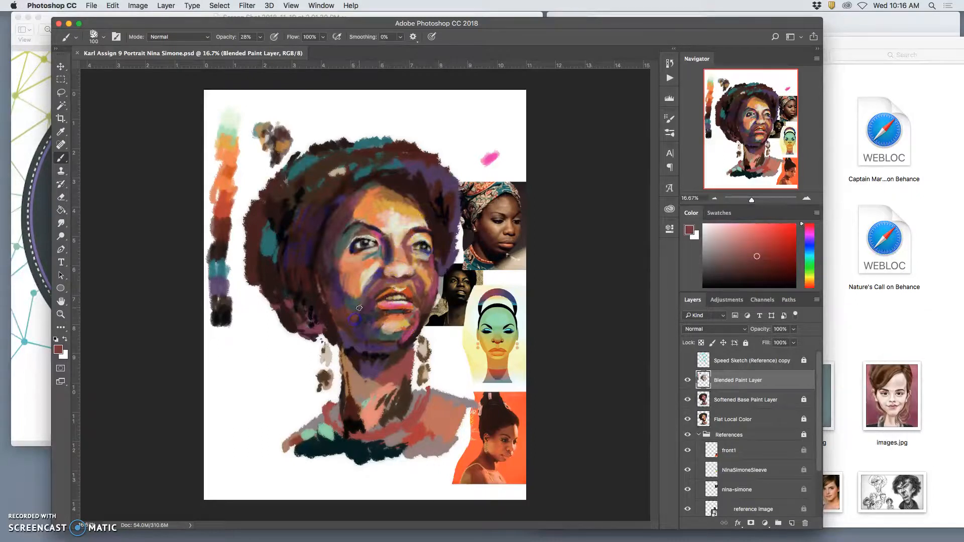
Step: Sample red from the painted colour strip beside the portrait and add touches of it to the nose
alt+click(225, 217)
alt+click(407, 263)
drag(407, 259, 404, 265)
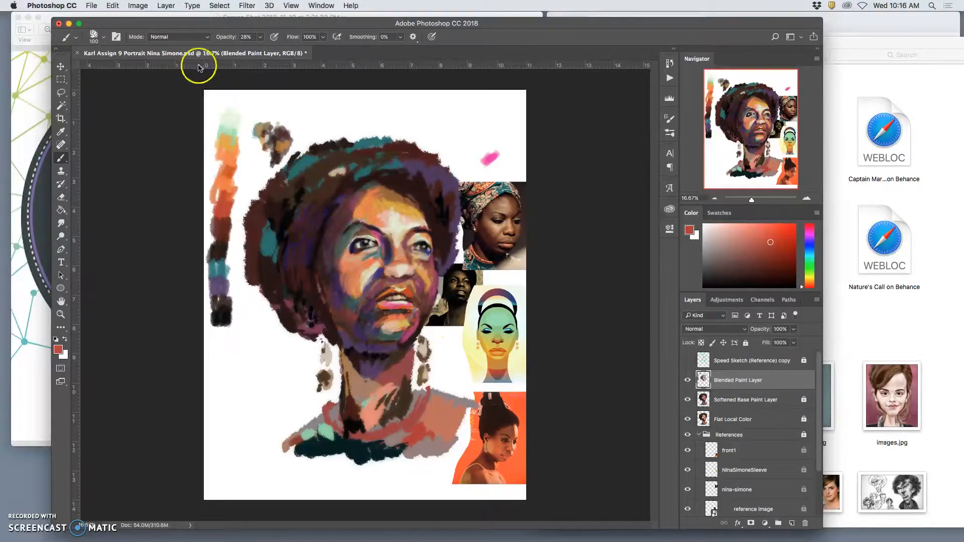
Step: Save the portrait document and put away the Screen Shot window behind it
key(super+s)
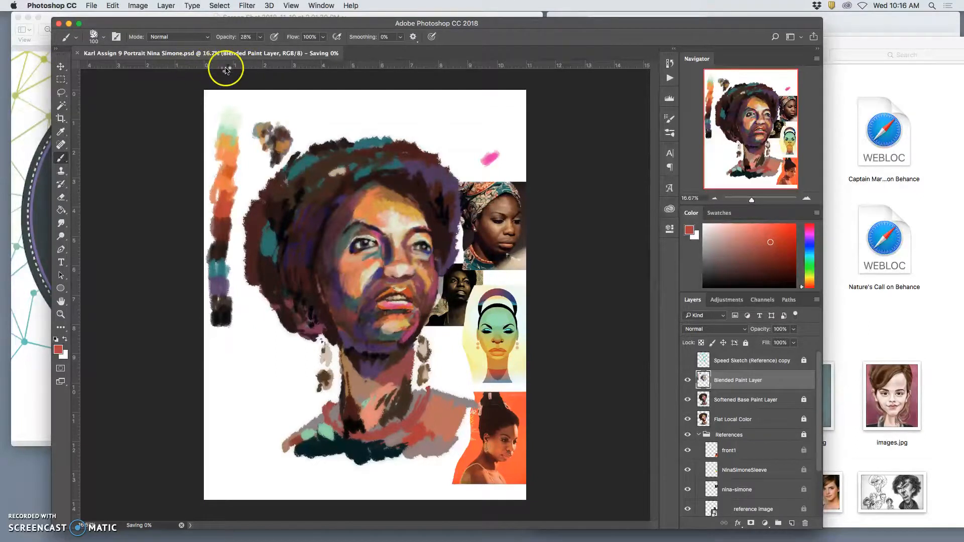
click(21, 18)
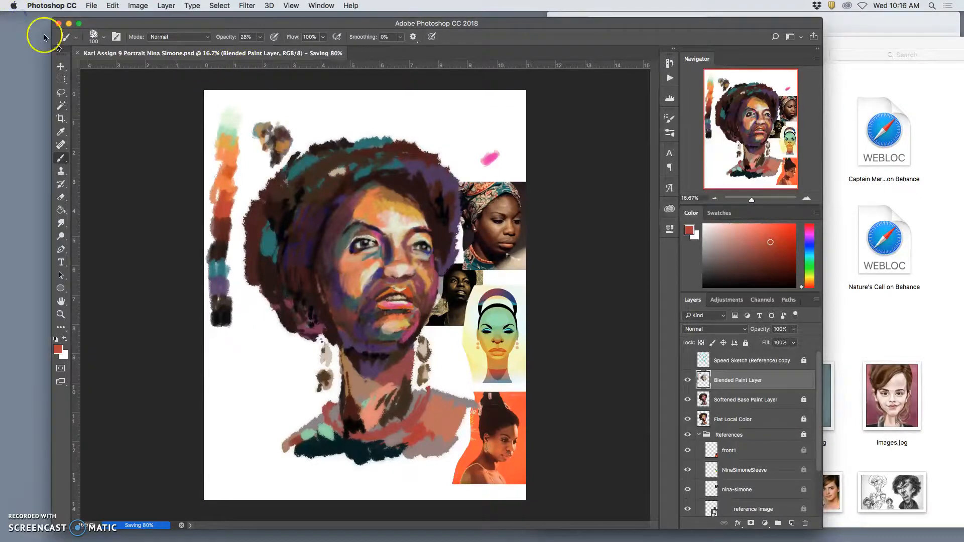
Step: Move the Assignment #9 folder window clear of the portrait and return to the Photoshop document
click(845, 43)
scroll(783, 327, down, 1)
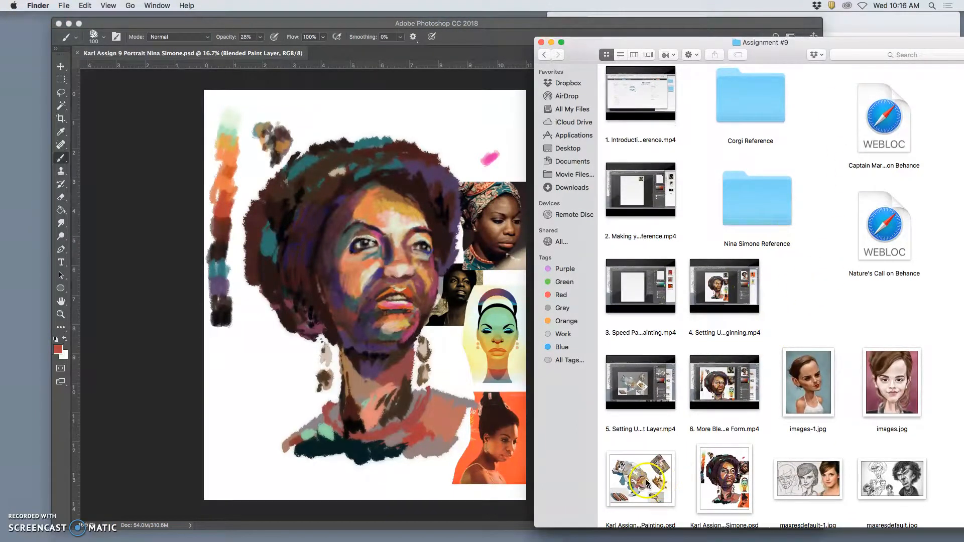
drag(623, 43, 692, 18)
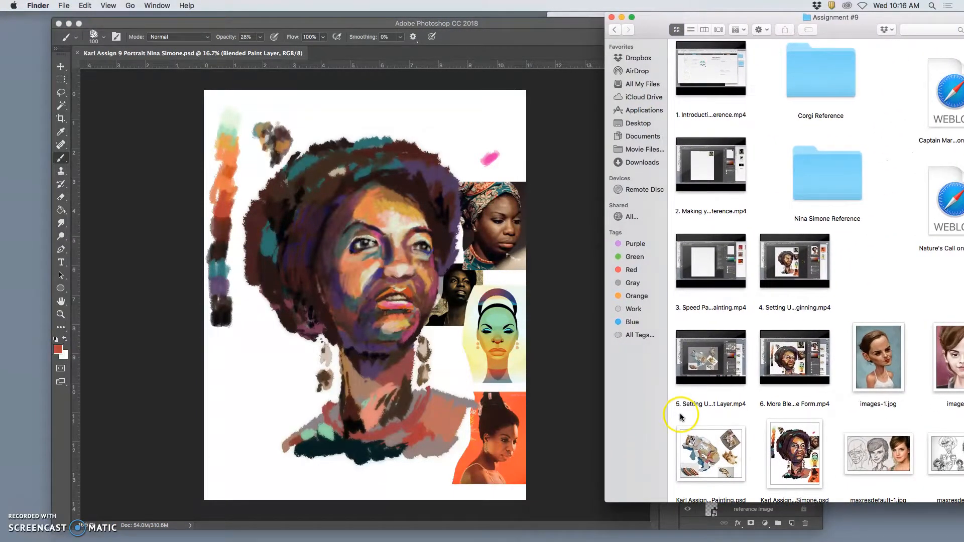
click(590, 412)
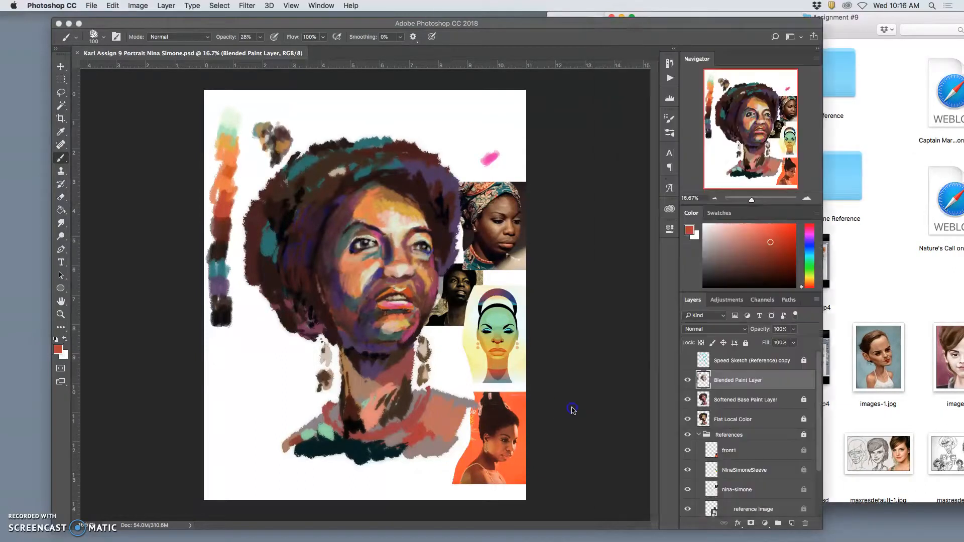
Step: Toggle the visibility of the Blended Paint Layer to compare the portrait with and without the blending
click(686, 382)
click(686, 382)
click(686, 381)
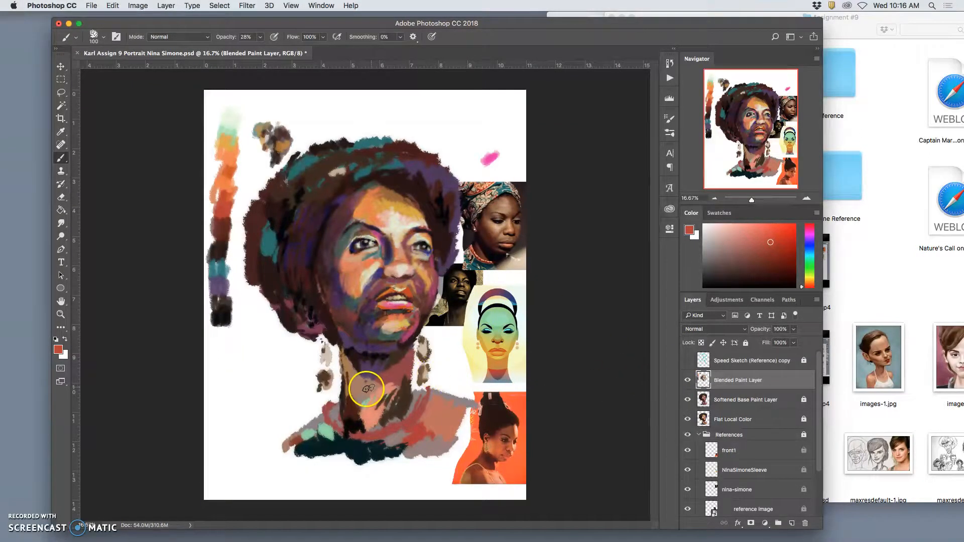
click(687, 380)
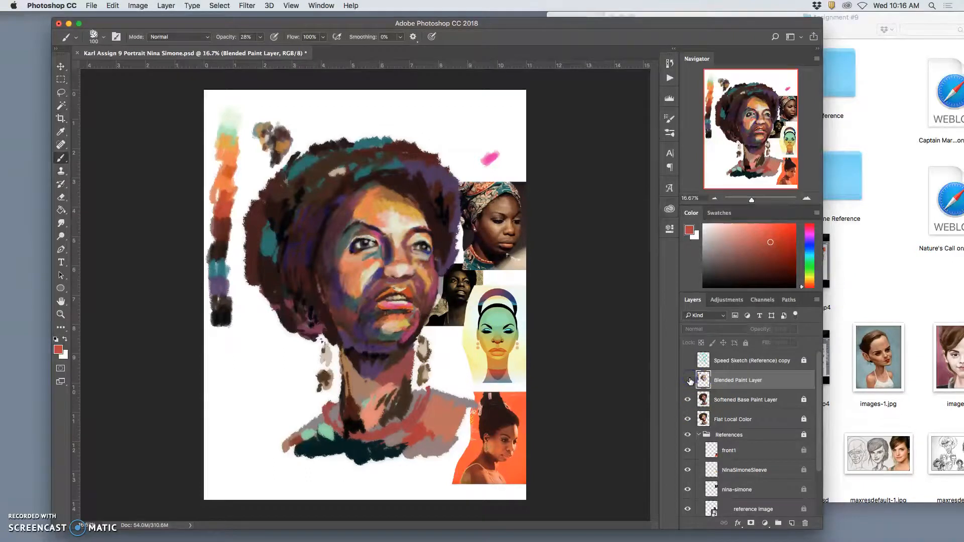
click(689, 380)
Step: Hide Softened Base Paint Layer and Flat Local Color to examine the blended strokes alone, and show both layers again
click(688, 400)
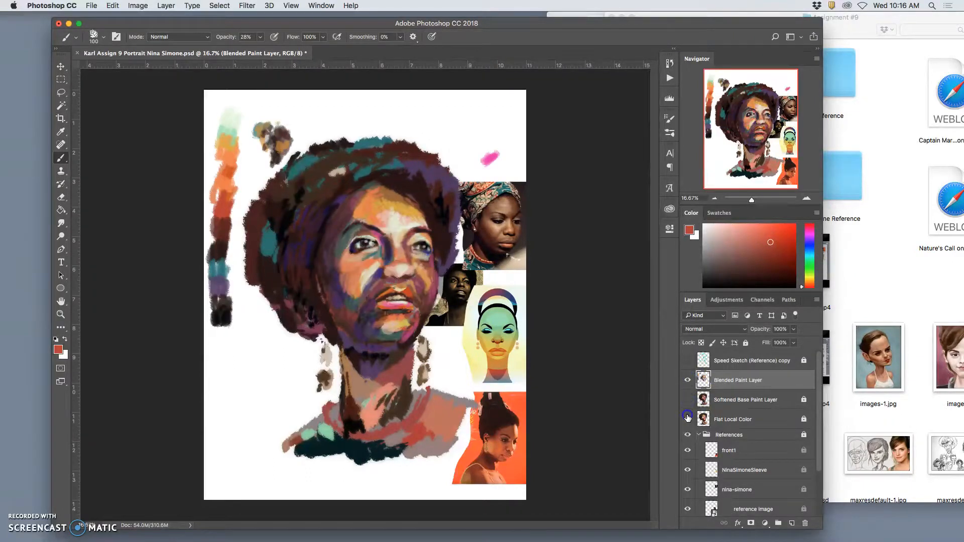
click(687, 418)
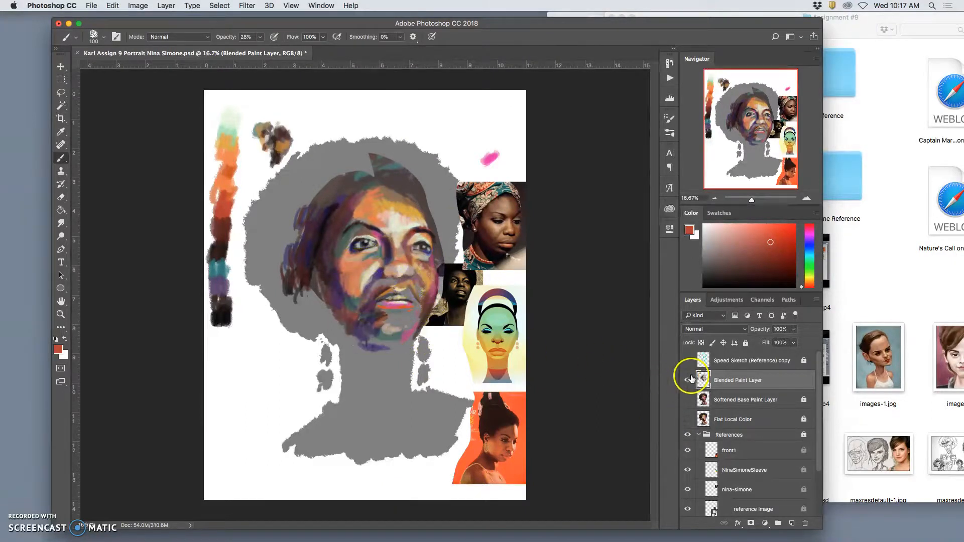
click(688, 400)
click(688, 400)
click(688, 420)
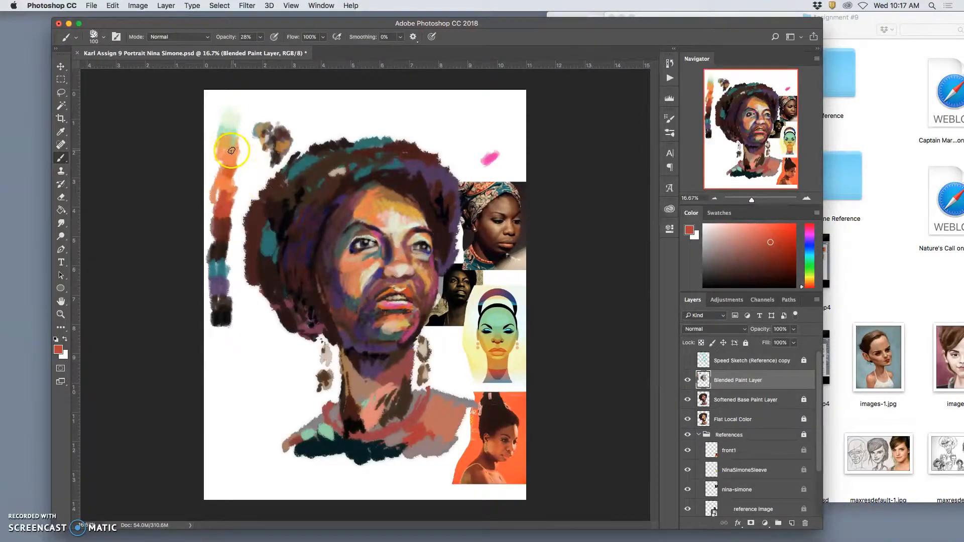
Step: Close the portrait document with its changes saved, and quit Preview
click(77, 52)
click(553, 187)
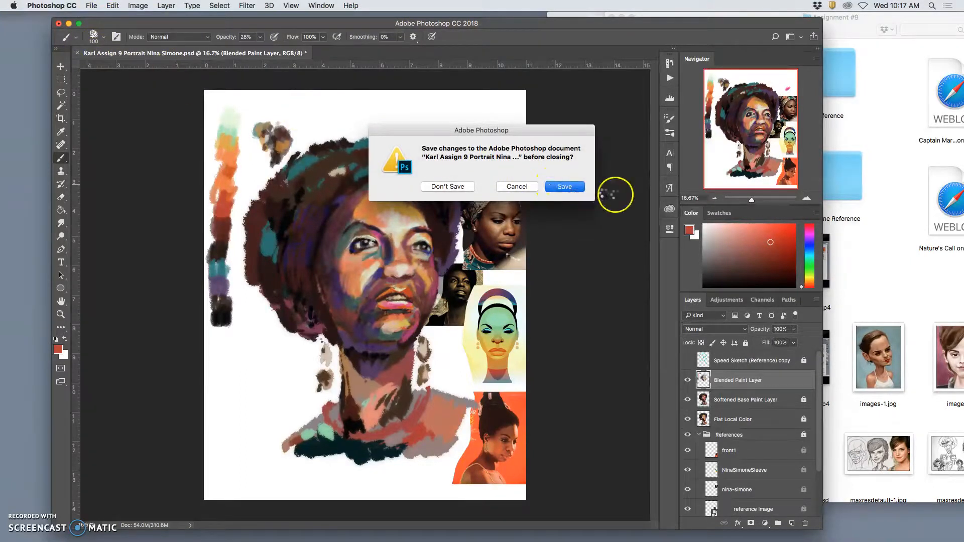
mouse_move(583, 537)
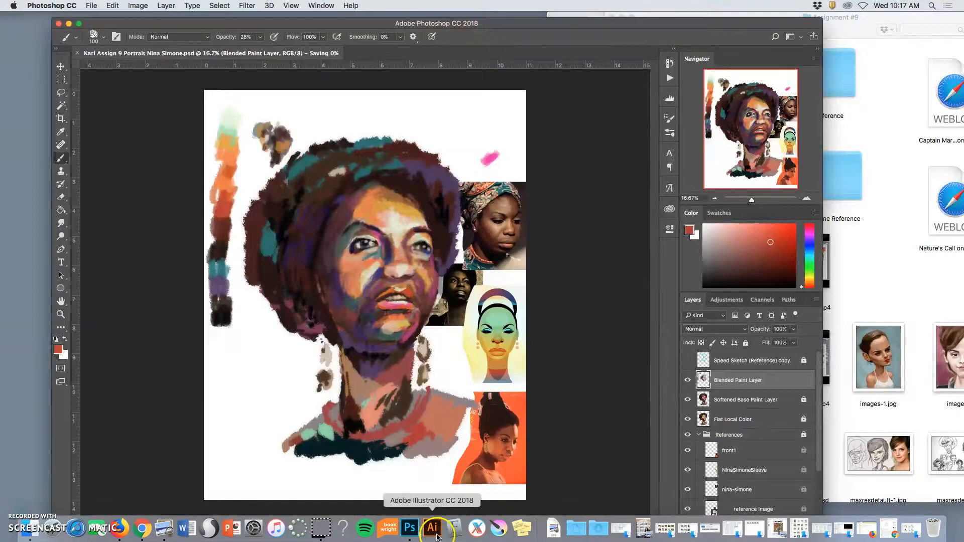
right_click(162, 532)
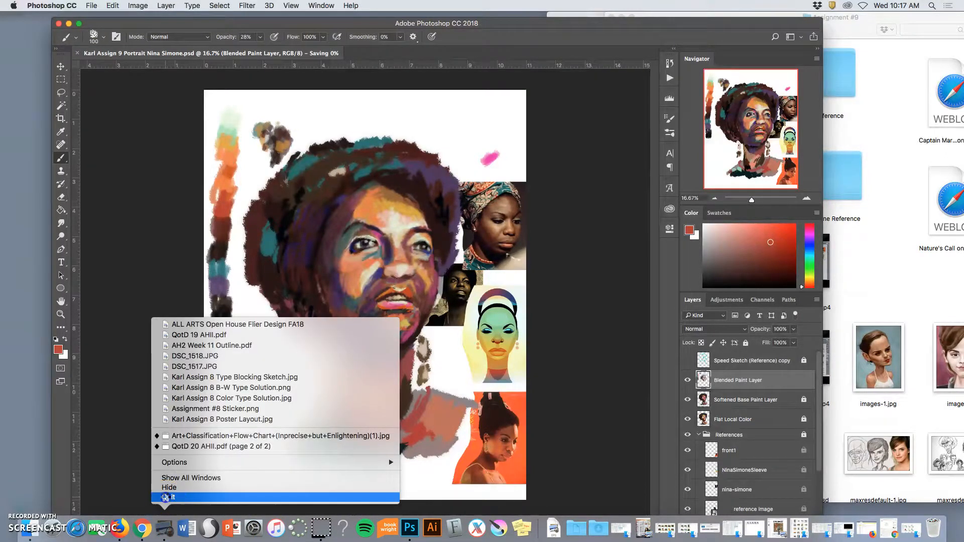
click(166, 500)
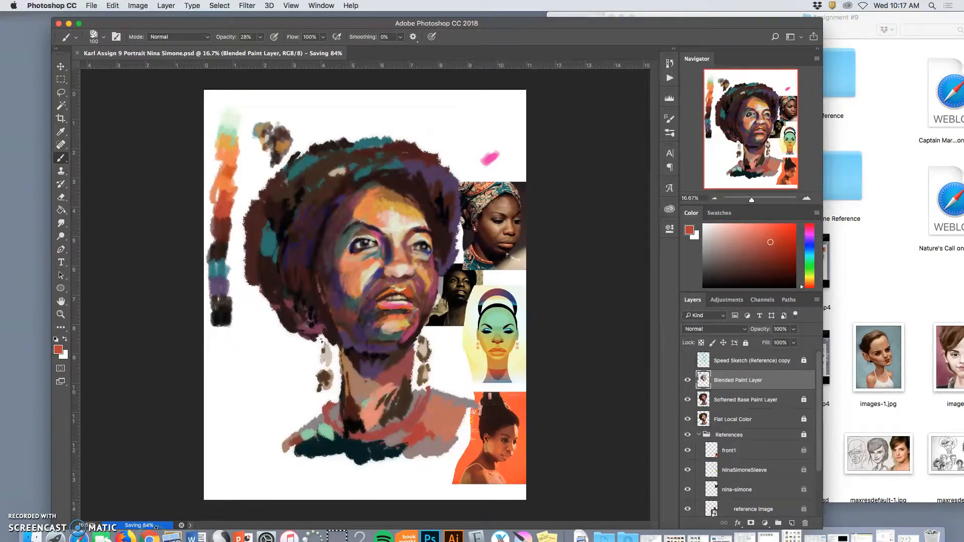
Step: Quit the Firefox and Google Chrome browsers running in the background
click(151, 536)
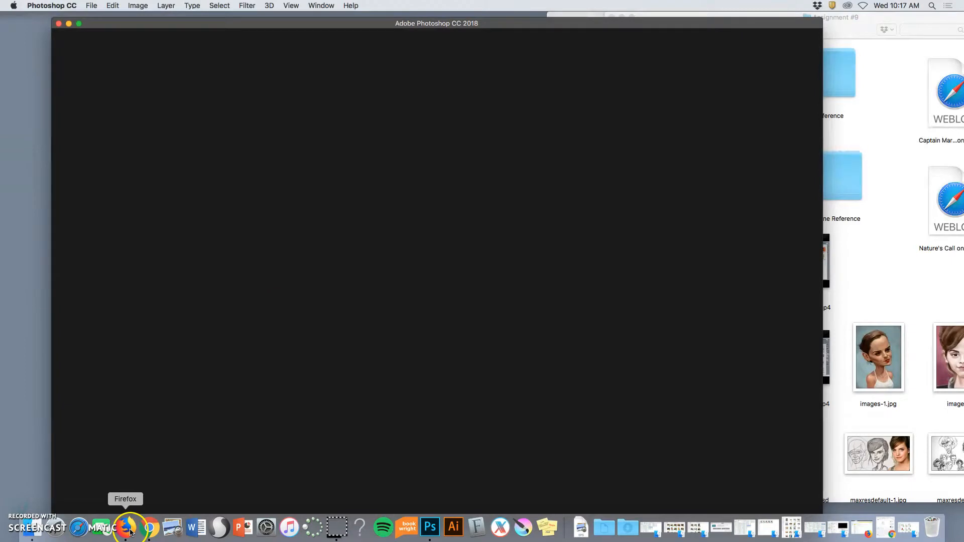
right_click(129, 531)
click(135, 520)
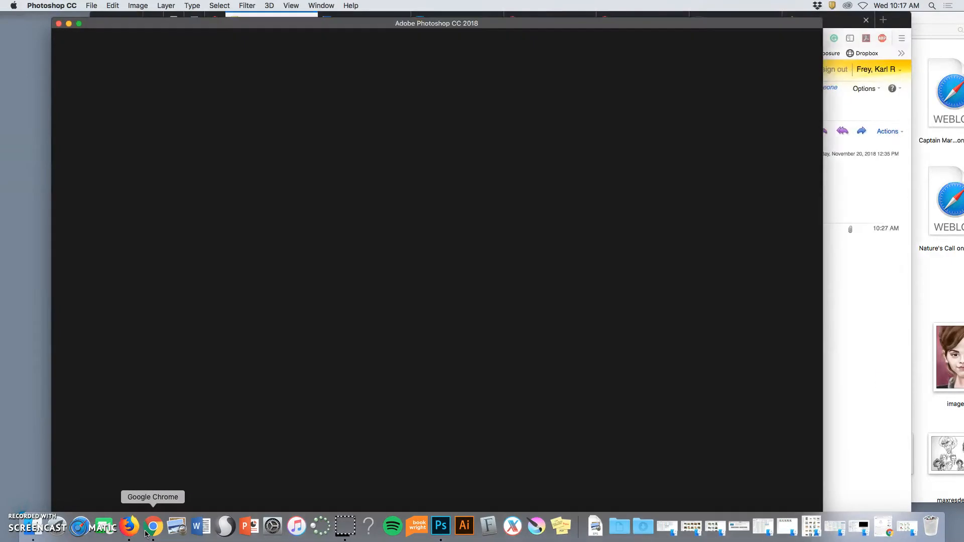
right_click(152, 524)
click(159, 494)
right_click(131, 526)
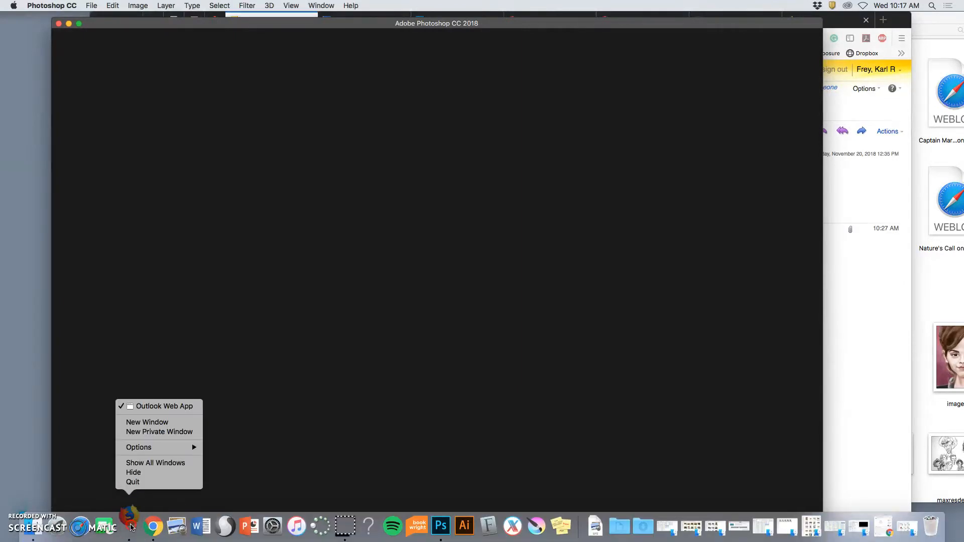
click(131, 482)
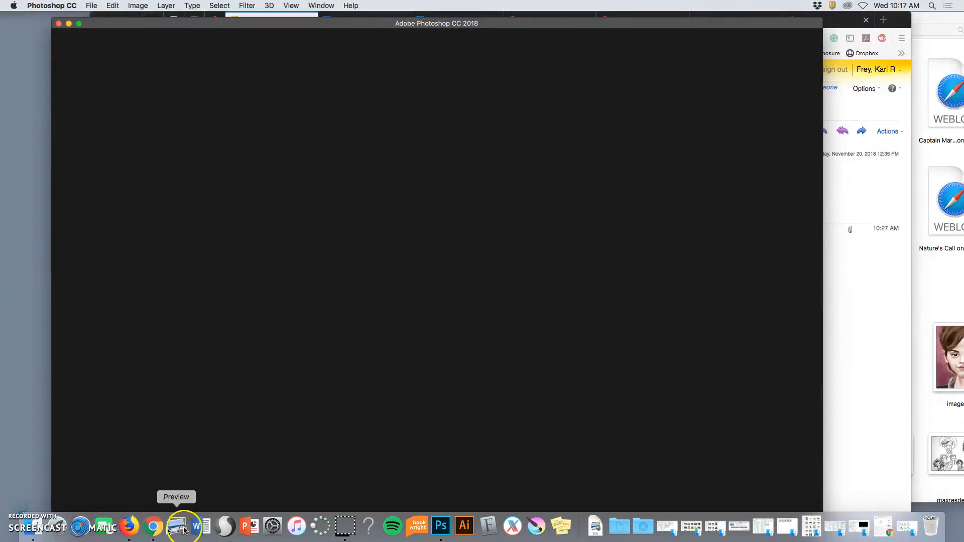
right_click(151, 536)
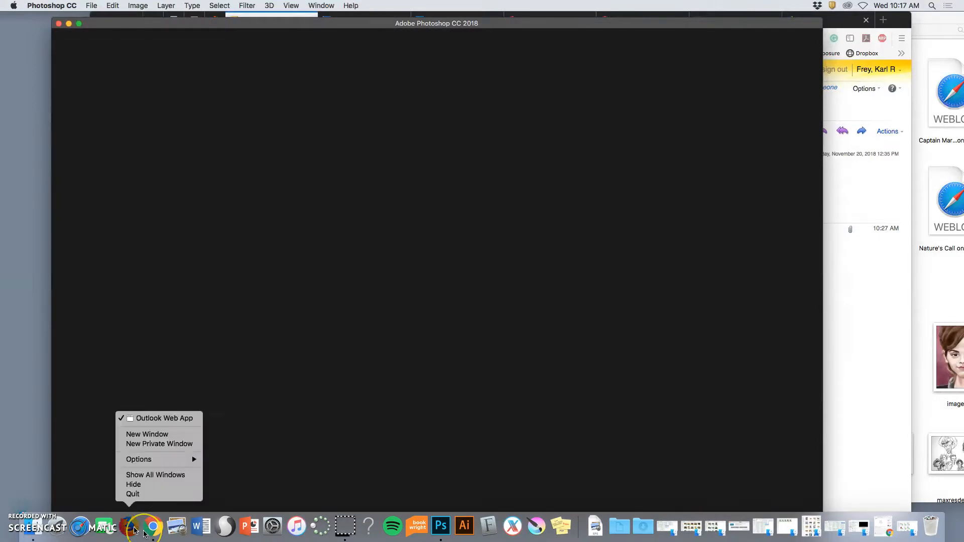
click(130, 495)
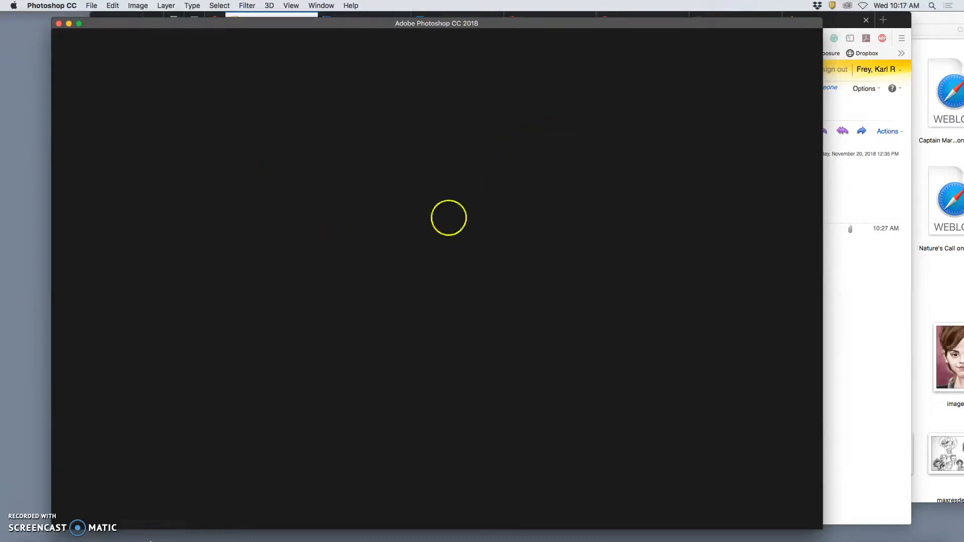
click(111, 22)
click(79, 429)
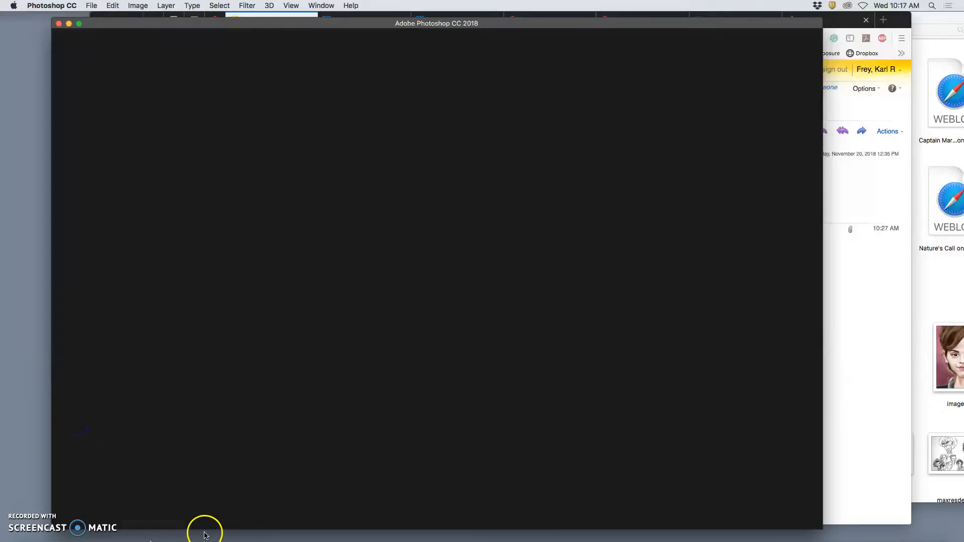
click(159, 528)
Step: Quit Photoshop and make sure Firefox is closed as well
right_click(452, 525)
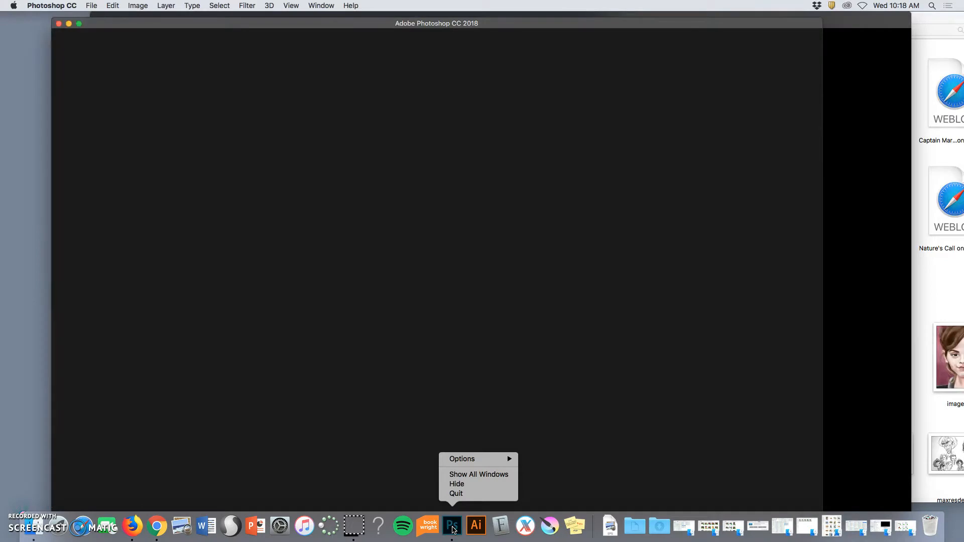
click(458, 495)
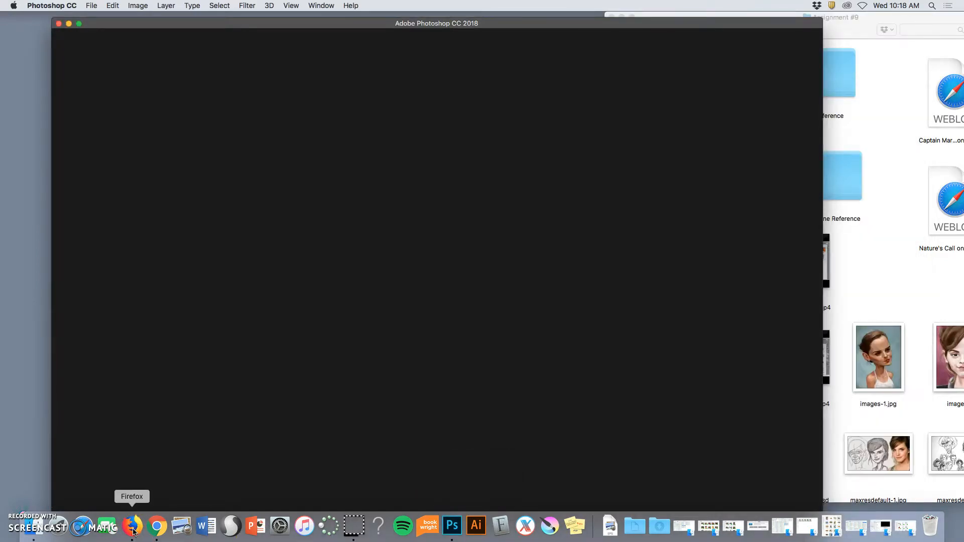
right_click(133, 527)
click(140, 494)
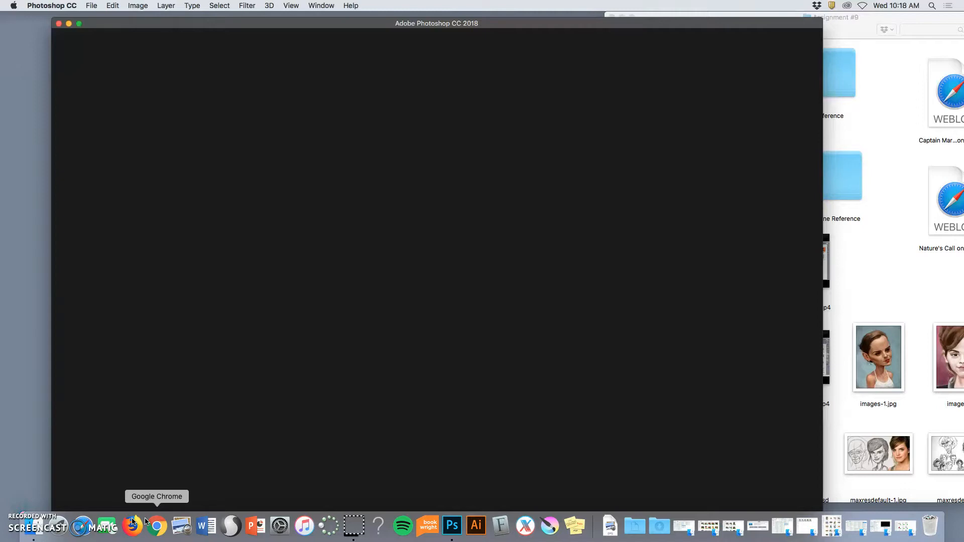
right_click(448, 530)
click(459, 492)
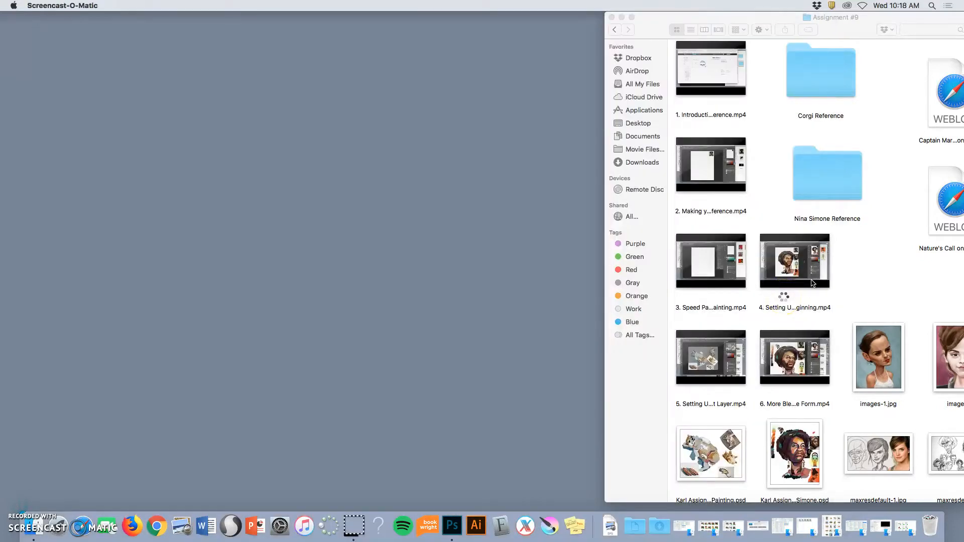
Step: Move the Assignment #9 folder window fully into view and open the Corgi Digital Painting PSD from it
click(959, 285)
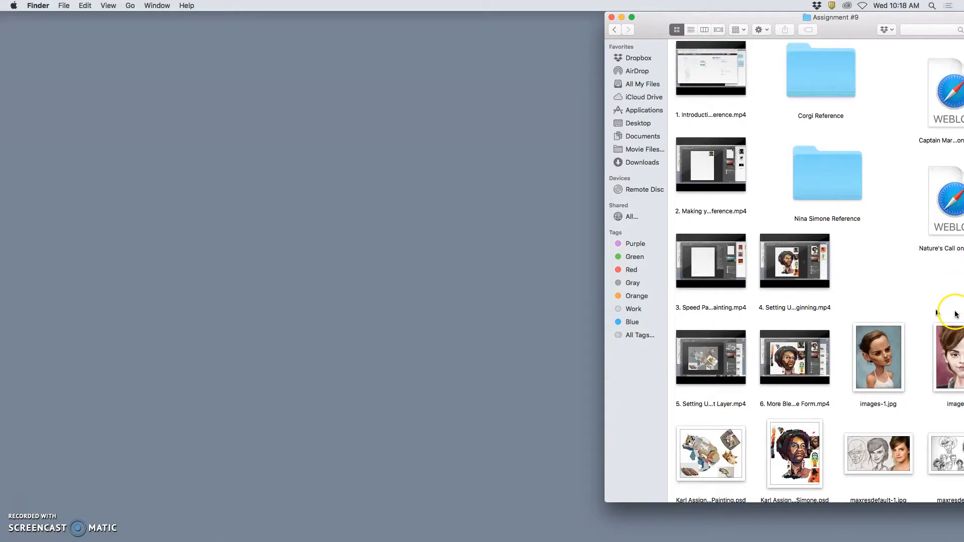
drag(866, 31, 819, 31)
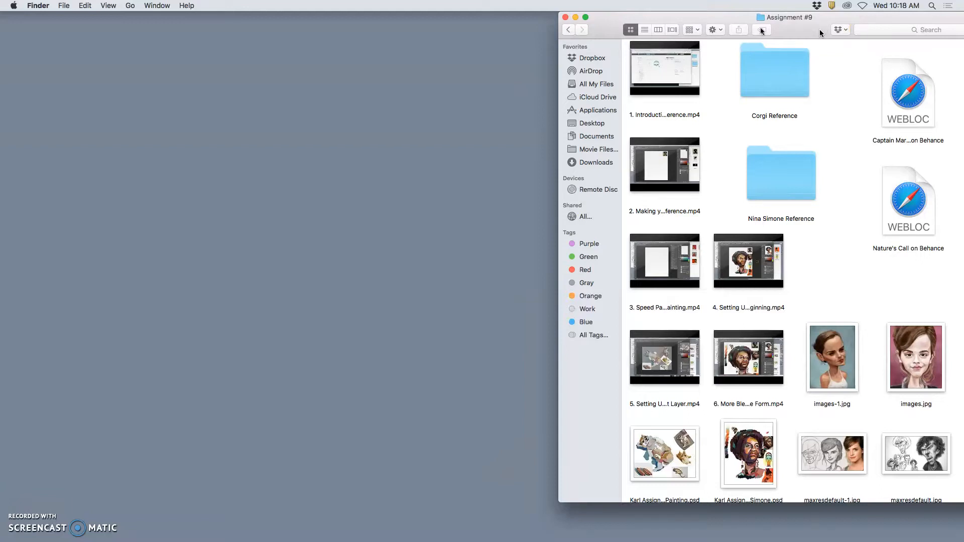
drag(819, 31, 761, 31)
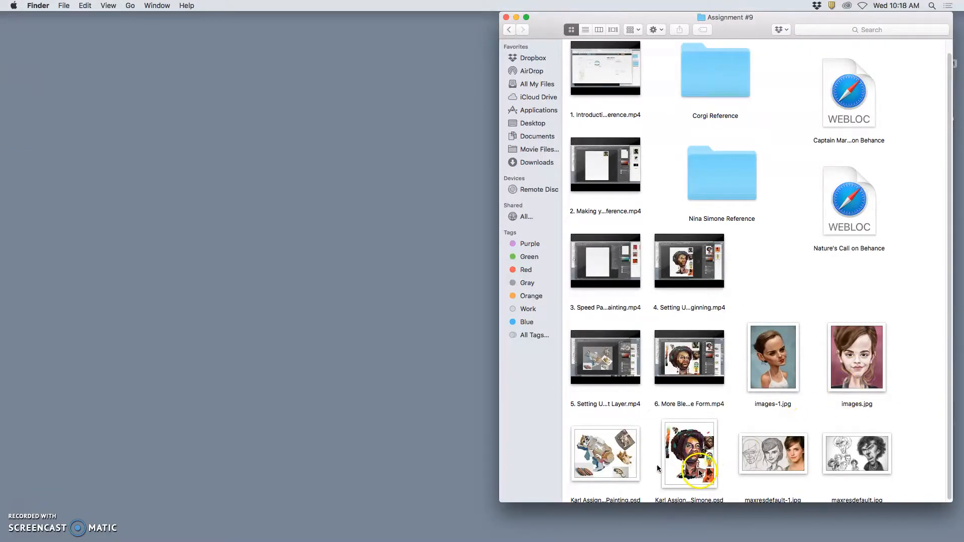
click(615, 461)
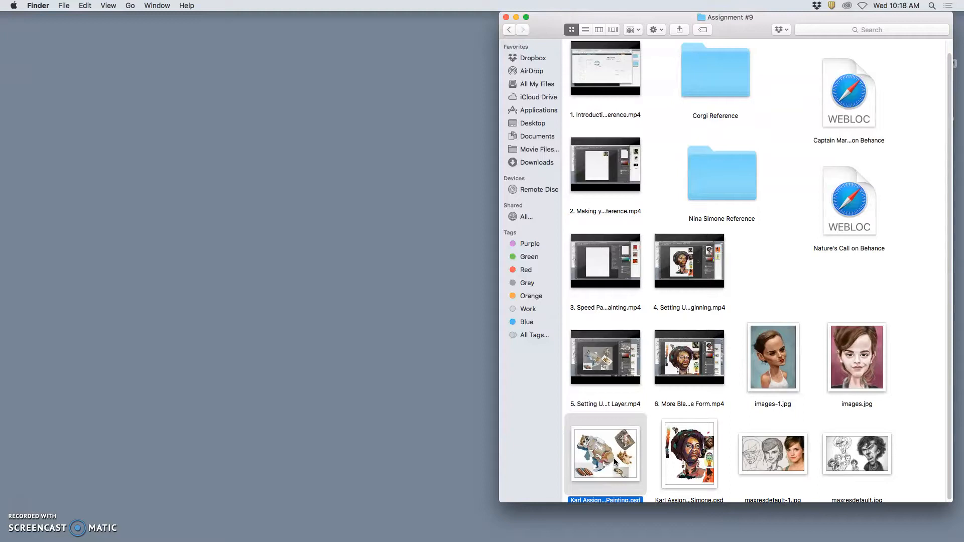
Step: Open Wayne-Thiebaud-_Night-Mesa_-2011-2013.jpg from the Corgi Reference folder with Adobe Photoshop CC 2018
click(725, 99)
double_click(725, 98)
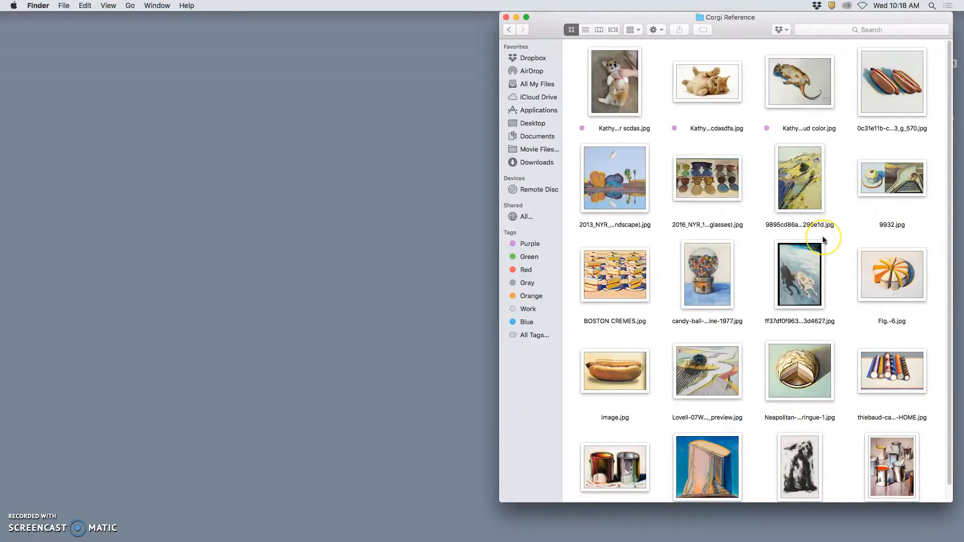
scroll(823, 240, down, 2)
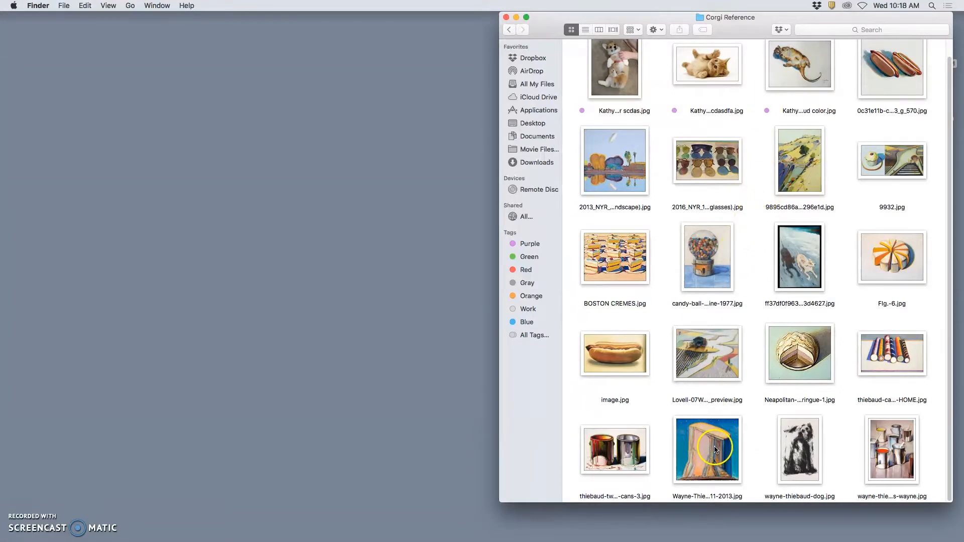
mouse_move(477, 537)
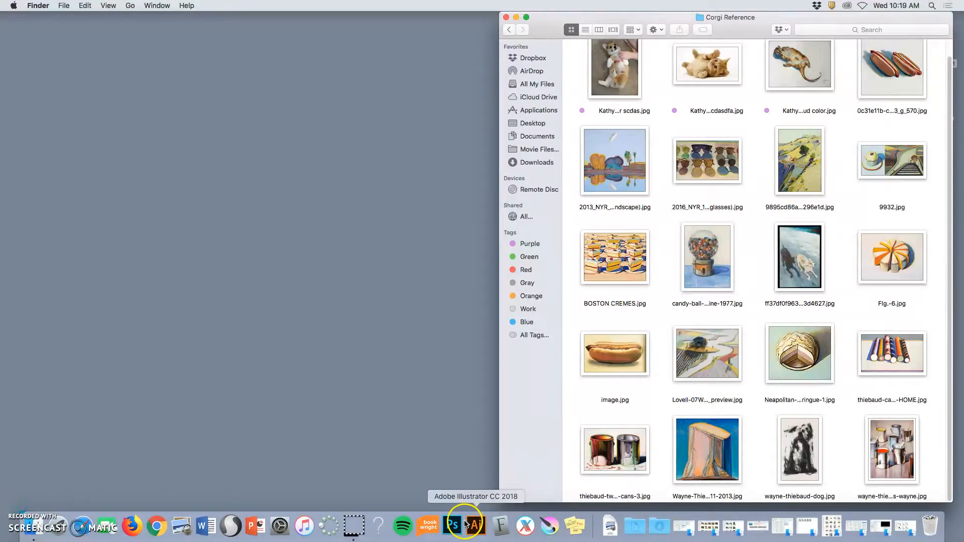
click(710, 462)
right_click(718, 436)
click(713, 437)
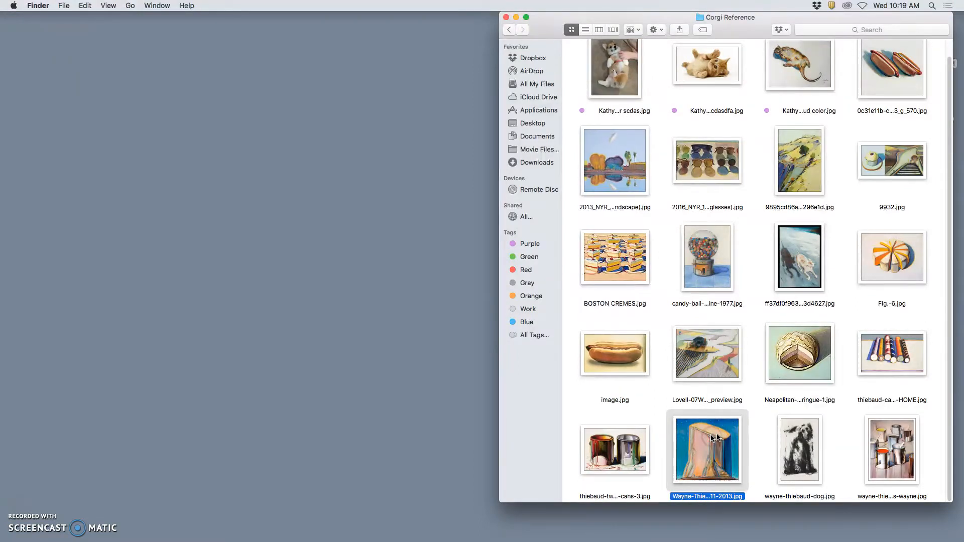
right_click(737, 322)
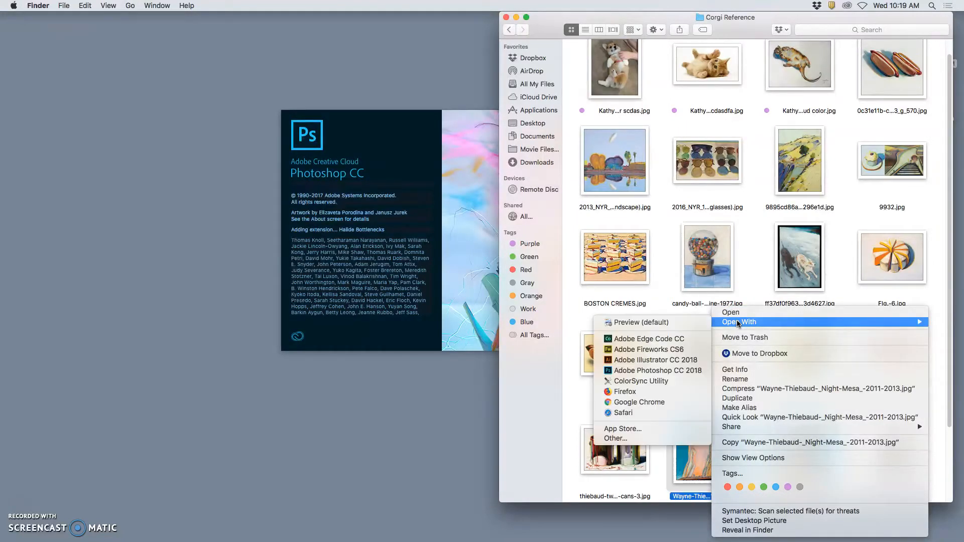
click(700, 370)
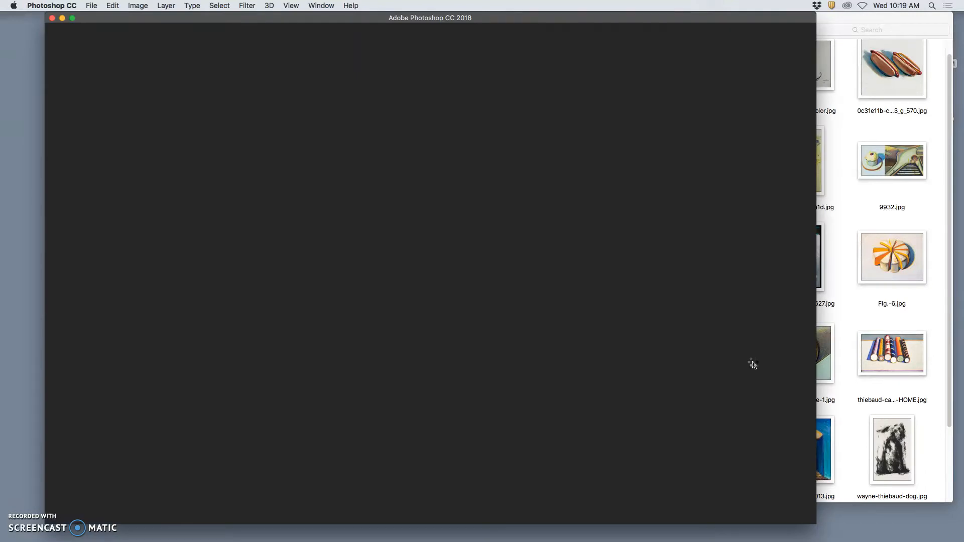
Step: Switch to the Night Mesa image in Photoshop and reorder its document after the Corgi Digital Painting
click(678, 210)
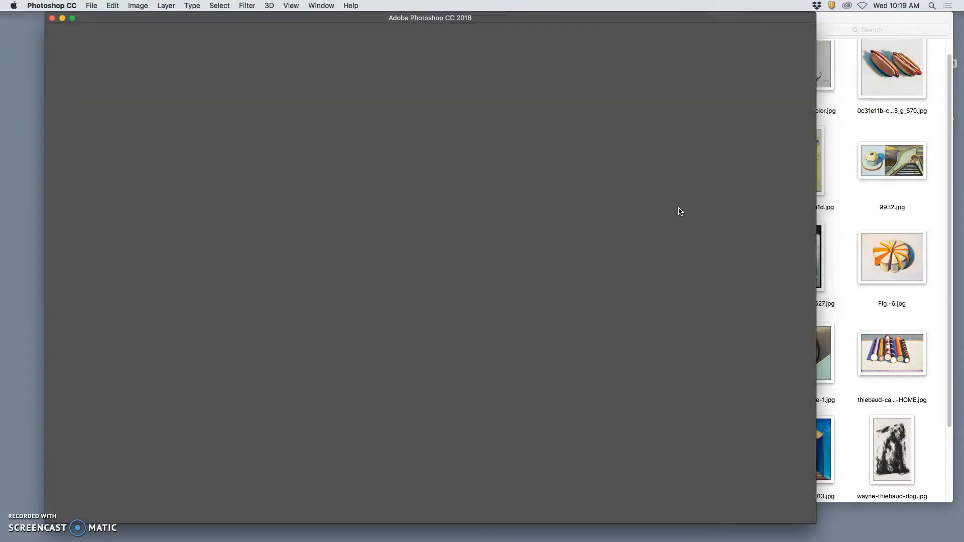
click(652, 211)
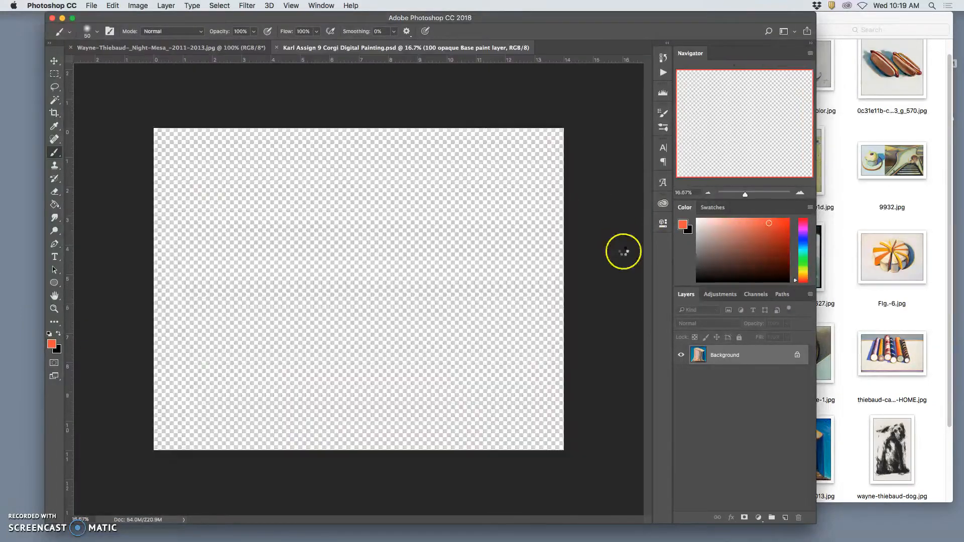
click(224, 48)
drag(231, 47, 567, 34)
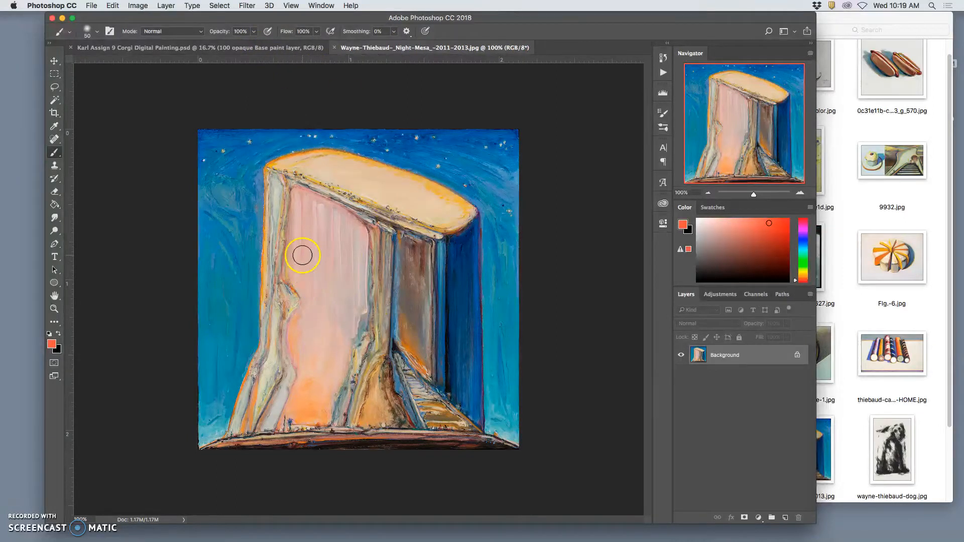
Step: Examine the brushwork and colours of the Night Mesa painting up close, including its lower edge, and return to the full view
key(super+plus)
key(super+plus)
key(super+plus)
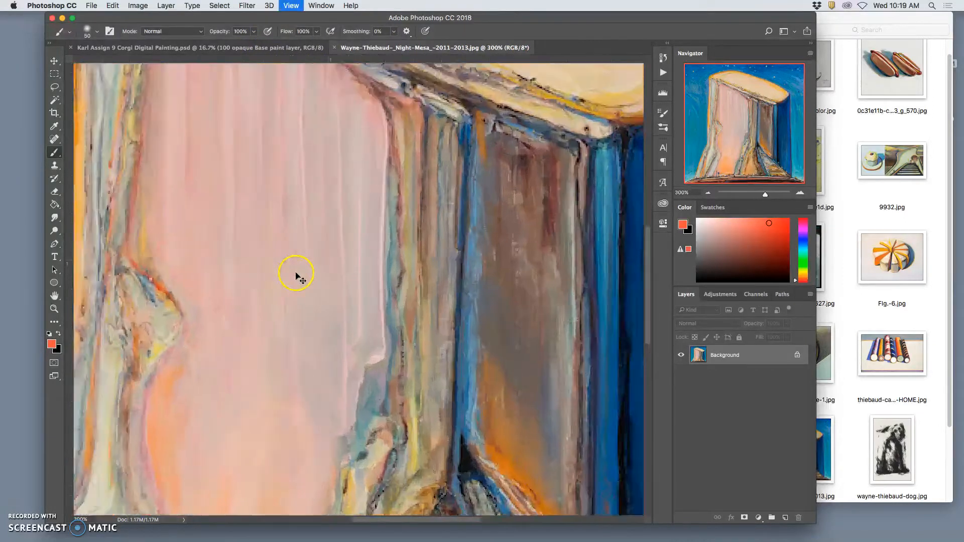
scroll(418, 322, down, 10)
scroll(419, 319, up, 1)
scroll(418, 318, up, 4)
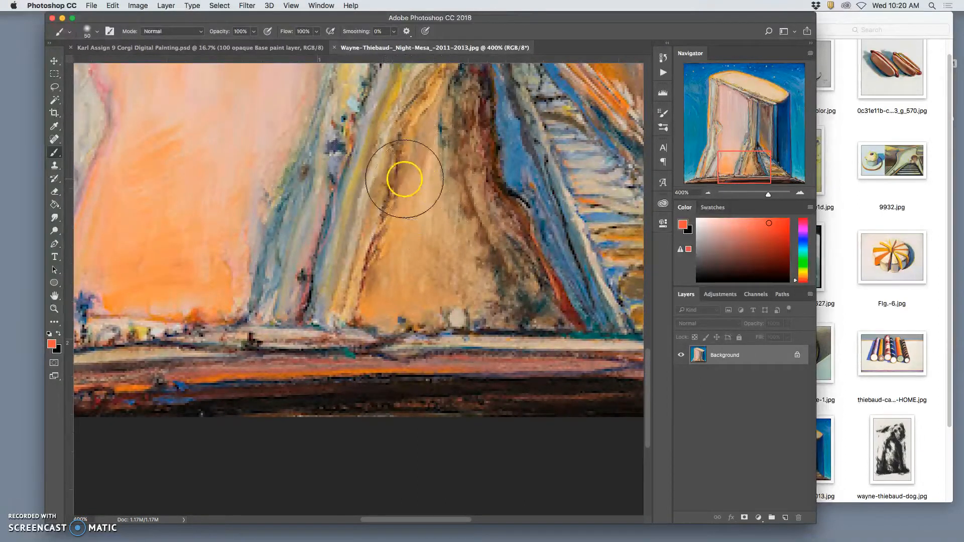
key(super+minus)
key(super+minus)
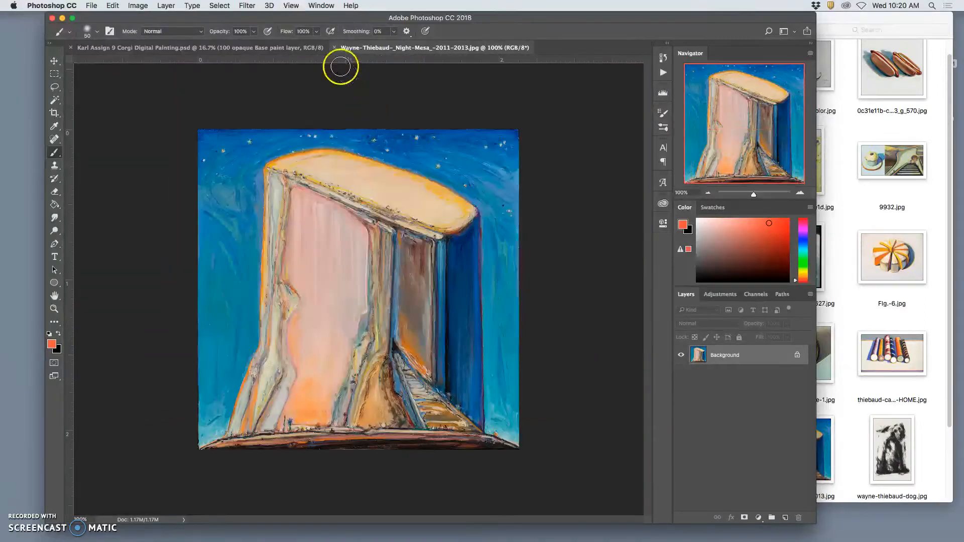
Step: Bring the Corgi Digital Painting forward and arrange the two open documents side by side as 2-up Vertical
click(281, 49)
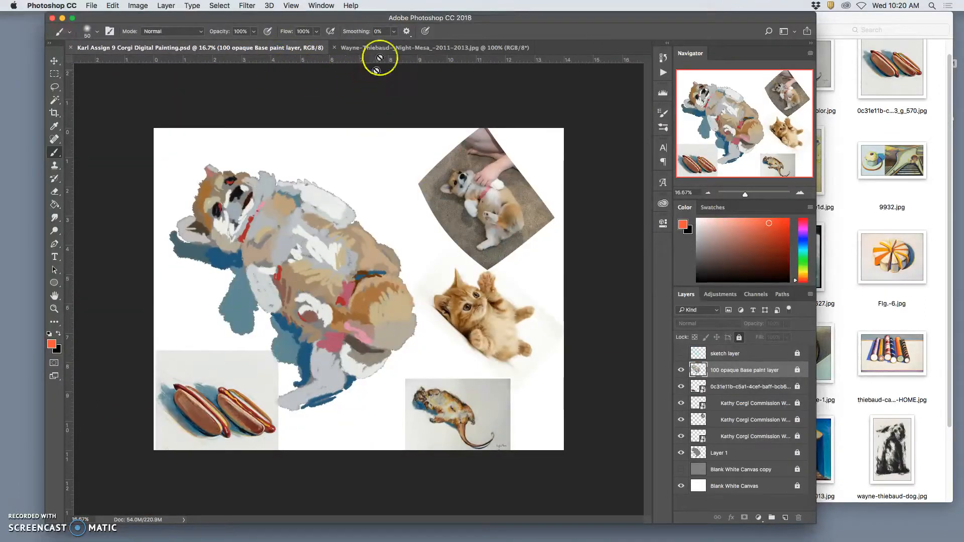
click(325, 7)
mouse_move(331, 17)
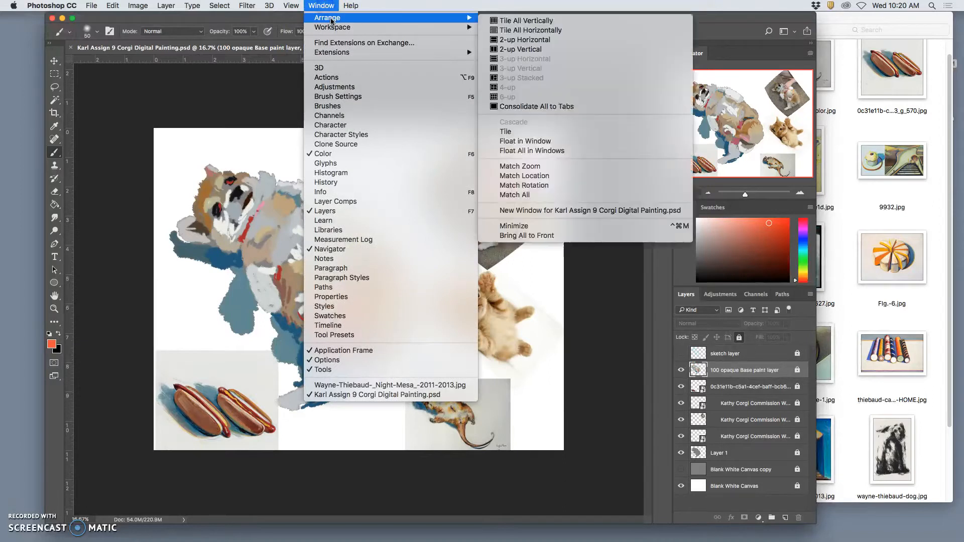
click(522, 49)
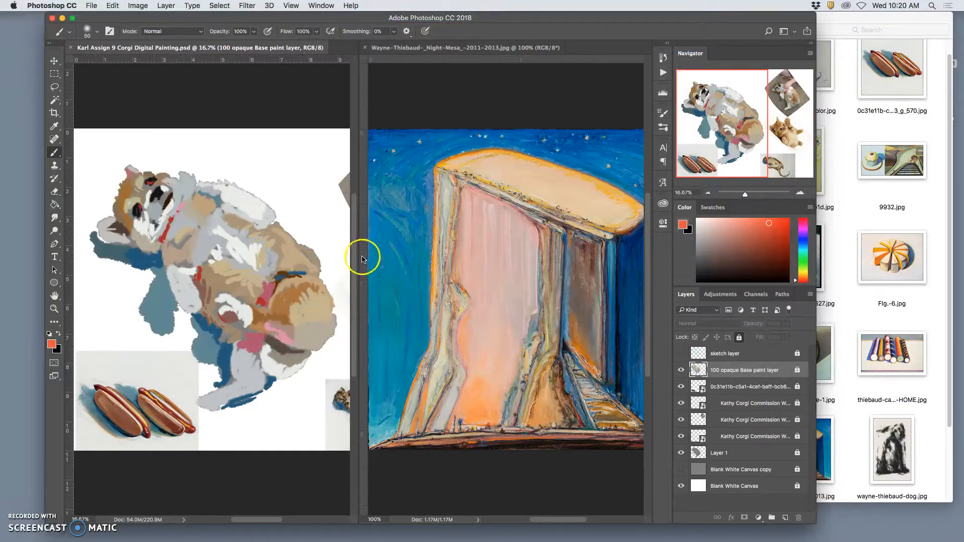
Step: Fit the Night Mesa reference into a narrower pane at 66.67% zoom, giving the corgi painting most of the width
click(517, 47)
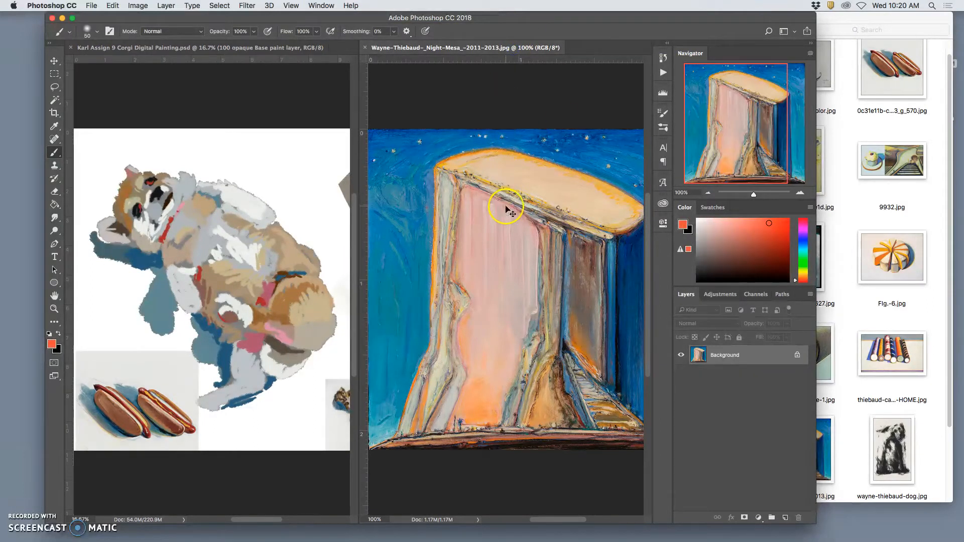
key(super+minus)
key(super+minus)
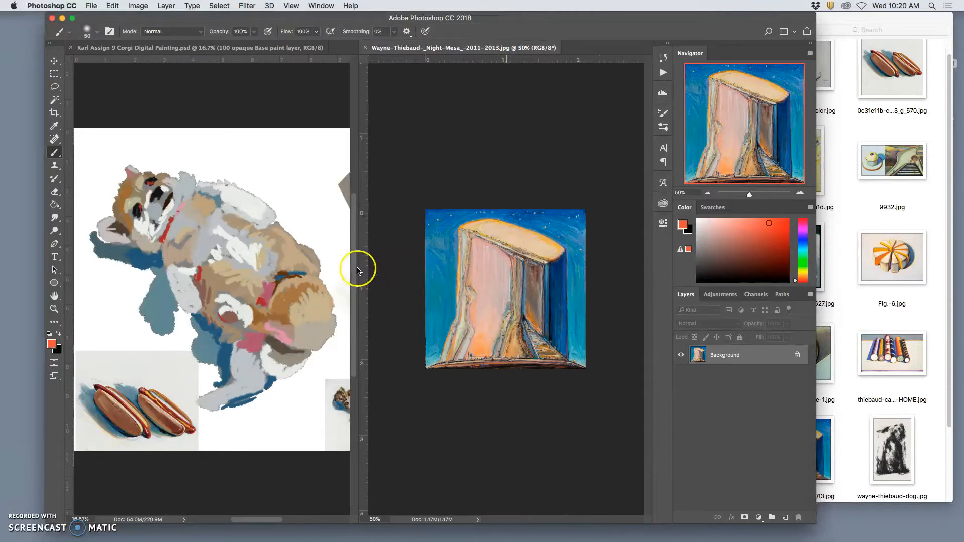
drag(360, 268, 492, 270)
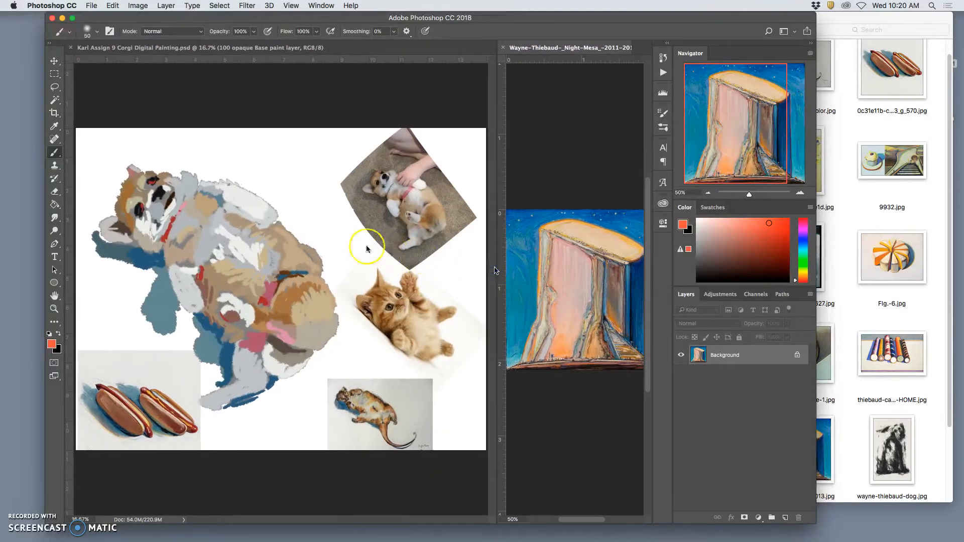
scroll(366, 248, left, 6)
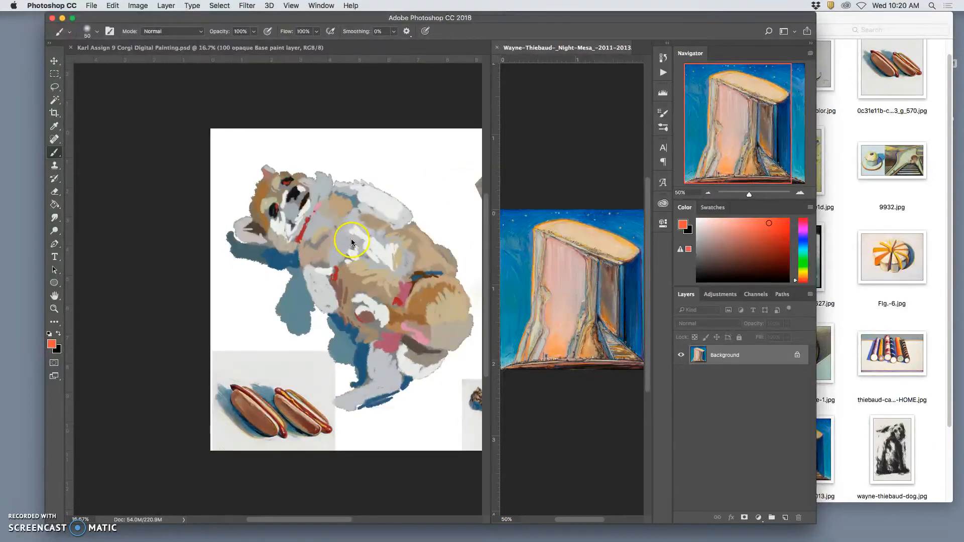
key(super+equal)
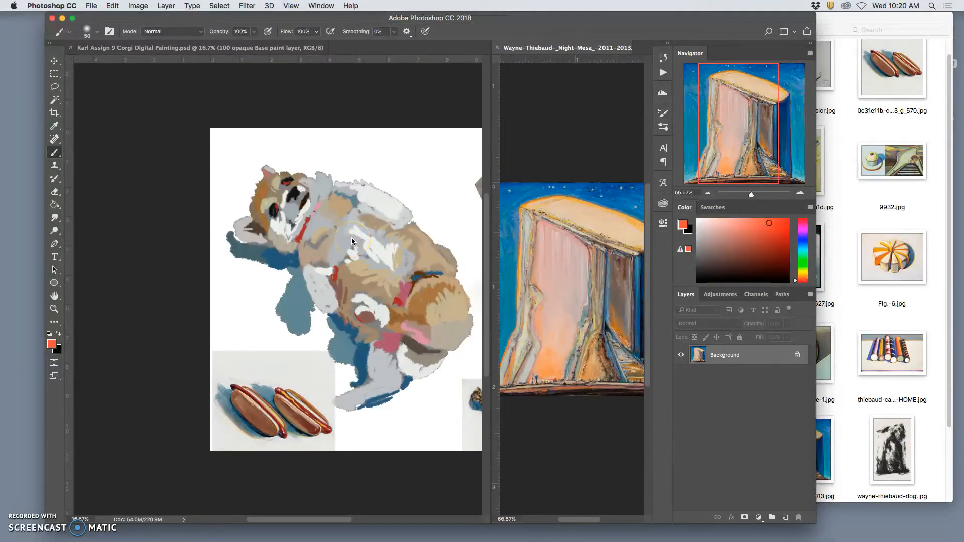
Step: Look over the corgi painting and the corgi photo, kitten and painted references placed beside it at 25% zoom
click(295, 50)
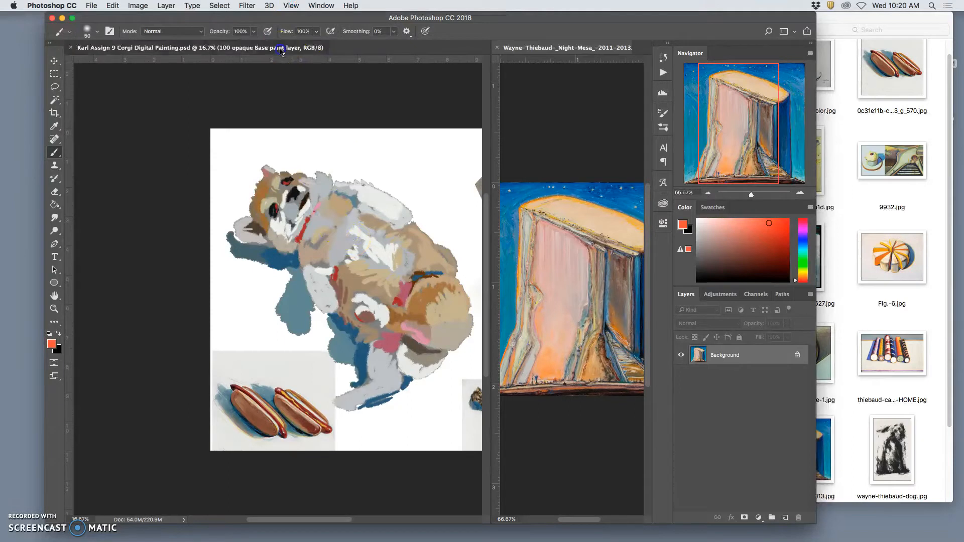
key(super+minus)
key(super+equal)
key(super+equal)
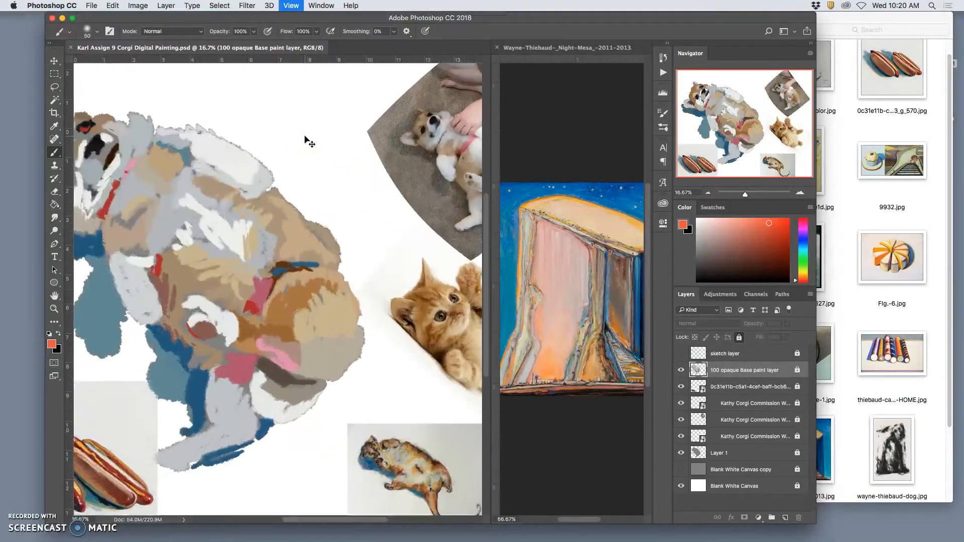
scroll(304, 137, right, 2)
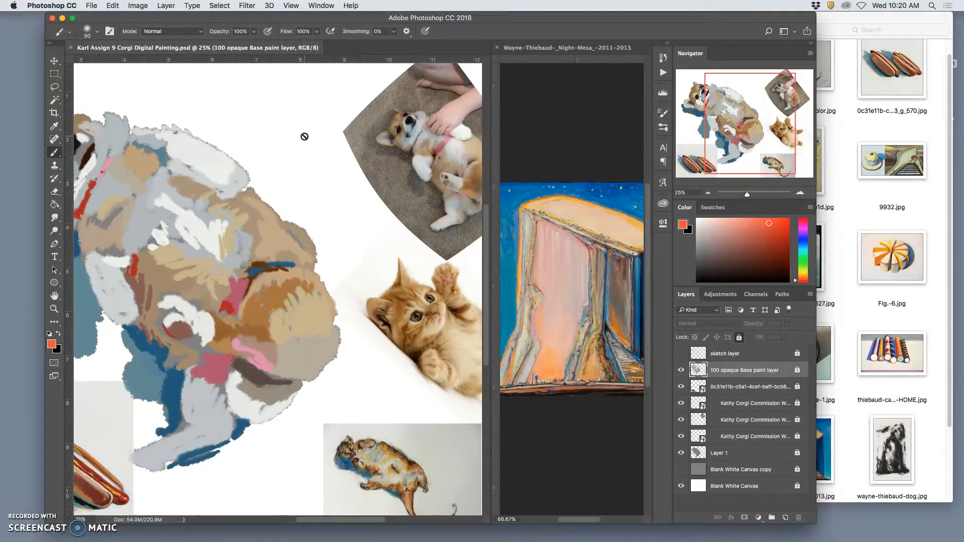
scroll(303, 136, left, 5)
scroll(304, 136, right, 5)
scroll(304, 136, right, 6)
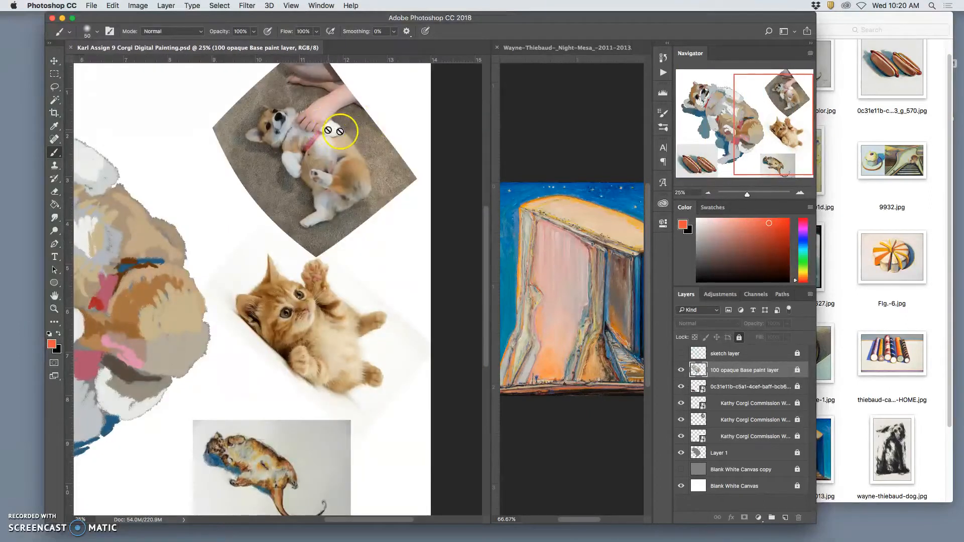
Step: Review the reference images at the beginning of the Corgi Reference folder and return to the corgi painting in Photoshop
click(885, 393)
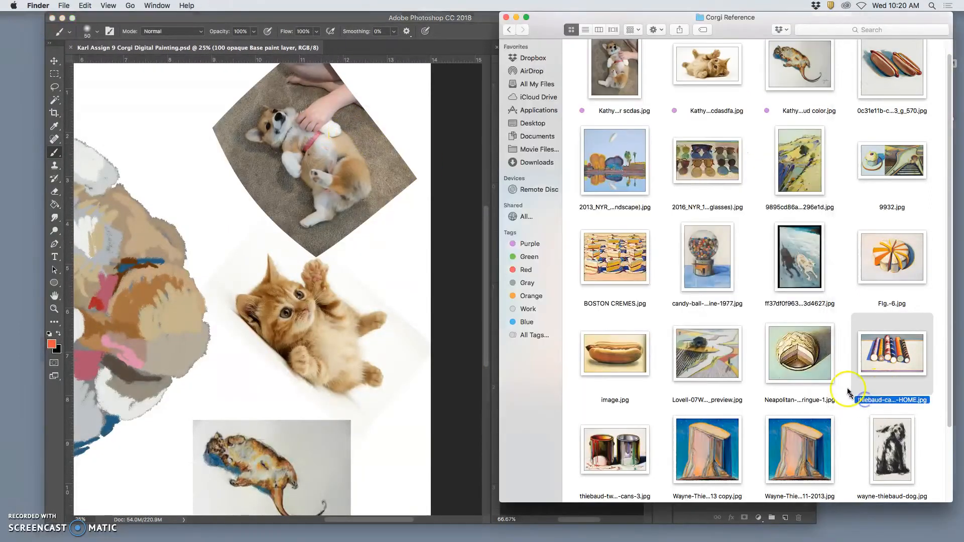
scroll(829, 370, up, 1)
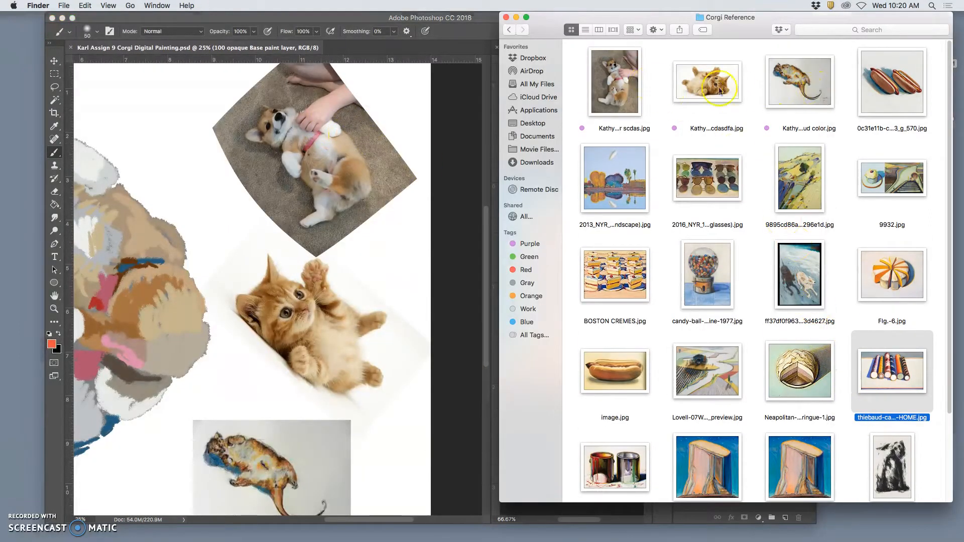
click(358, 151)
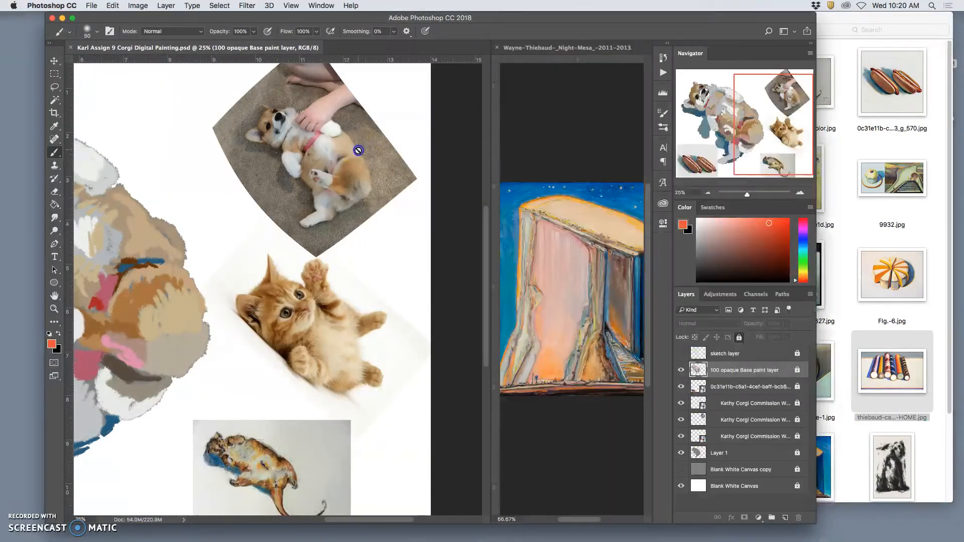
Step: Enlarge the corgi reference photo to 66.7% and capture a screenshot of the area around the whole puppy
key(super+equal)
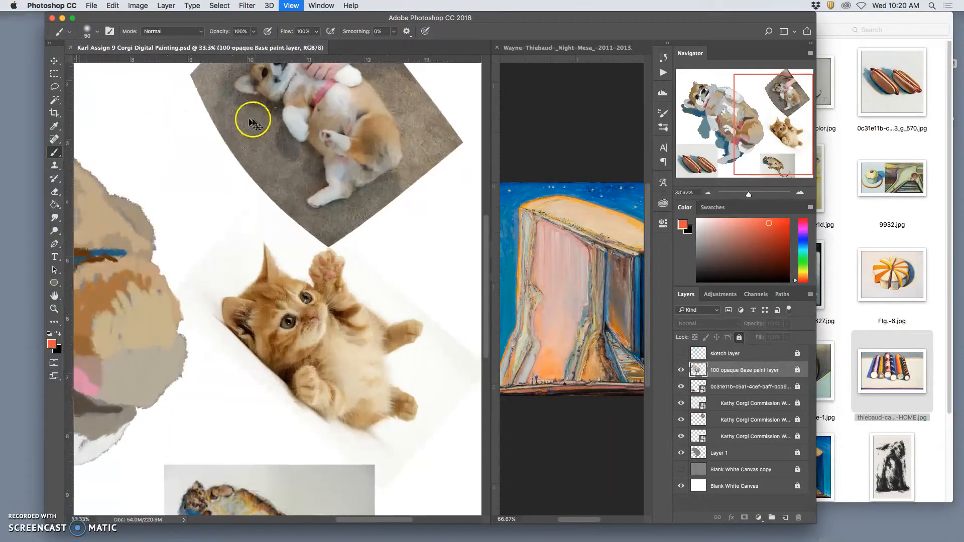
key(super+equal)
scroll(280, 161, up, 10)
scroll(279, 161, down, 3)
scroll(275, 159, right, 3)
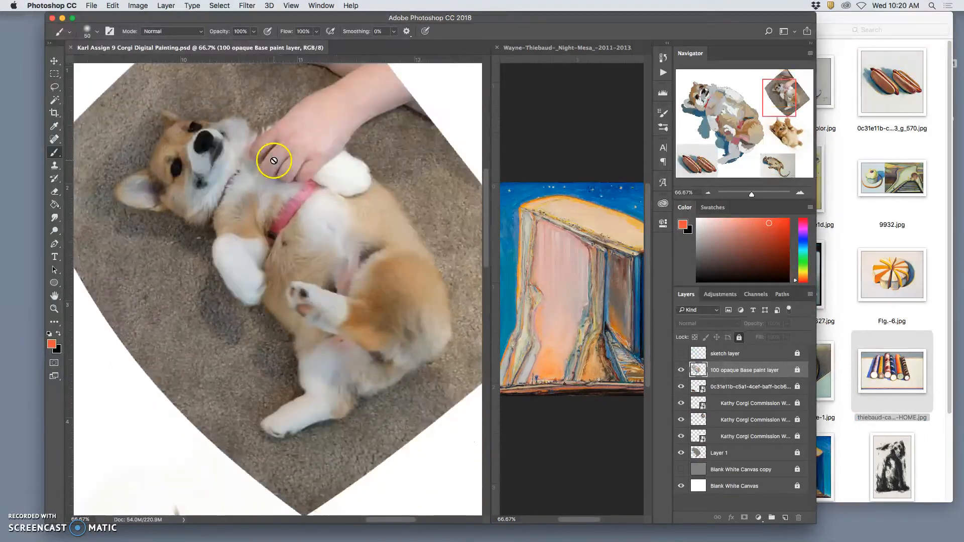
scroll(273, 161, left, 3)
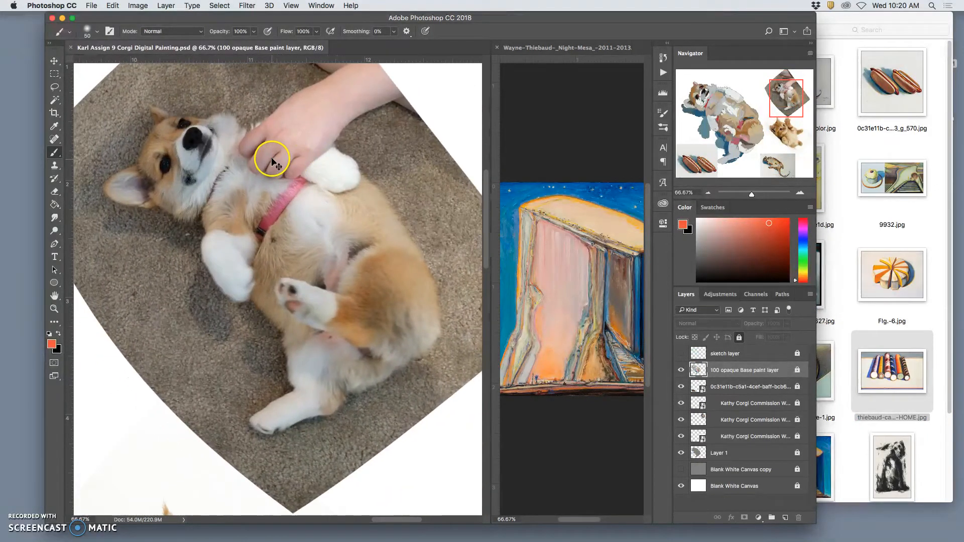
drag(97, 97, 445, 411)
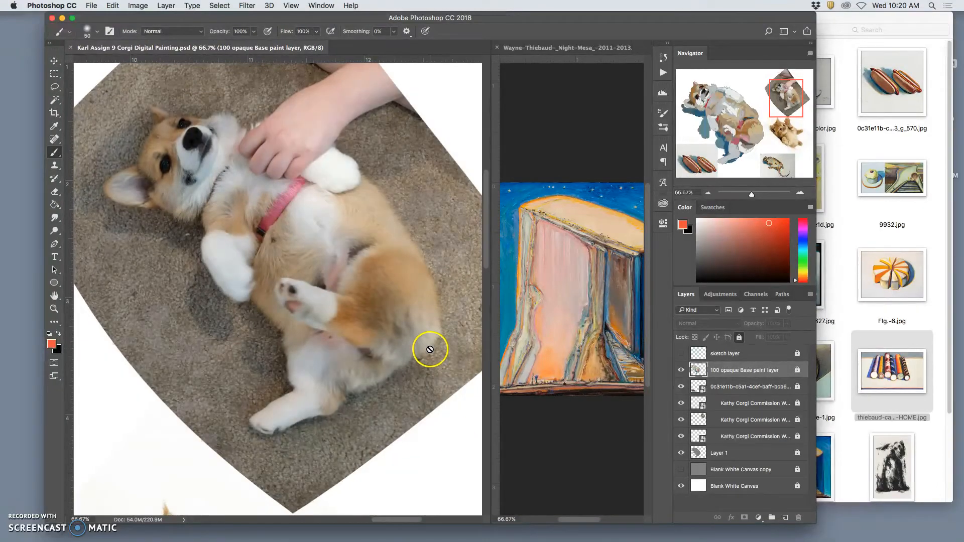
Step: Open the new corgi screenshot from the desktop in Photoshop
key(F11)
right_click(926, 150)
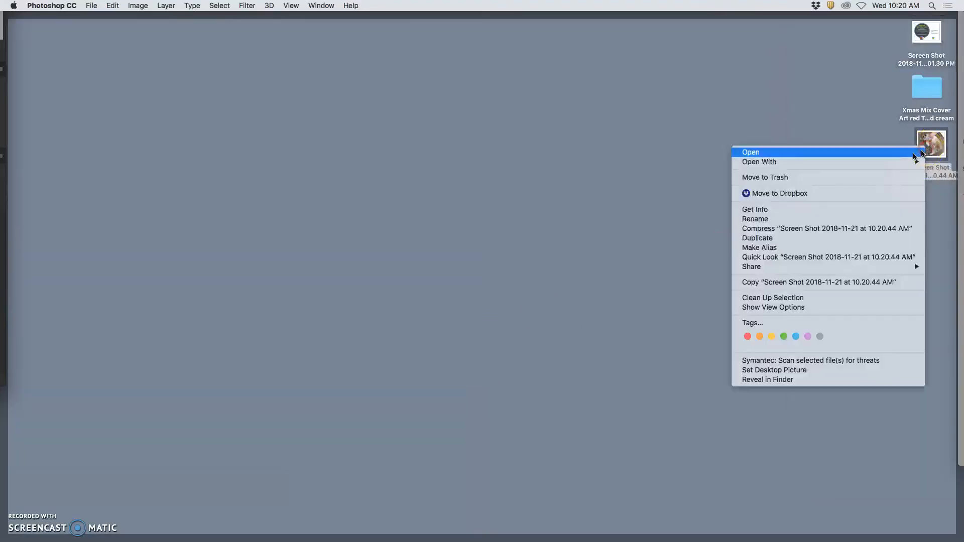
mouse_move(898, 162)
click(722, 211)
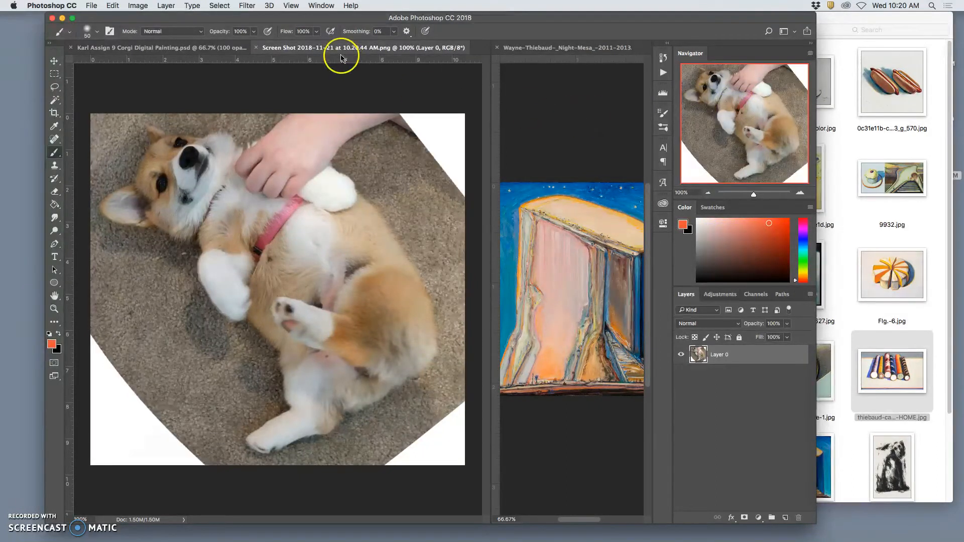
Step: Return to the Corgi Digital Painting and arrange the three open documents as 3-up Stacked
drag(338, 50, 477, 47)
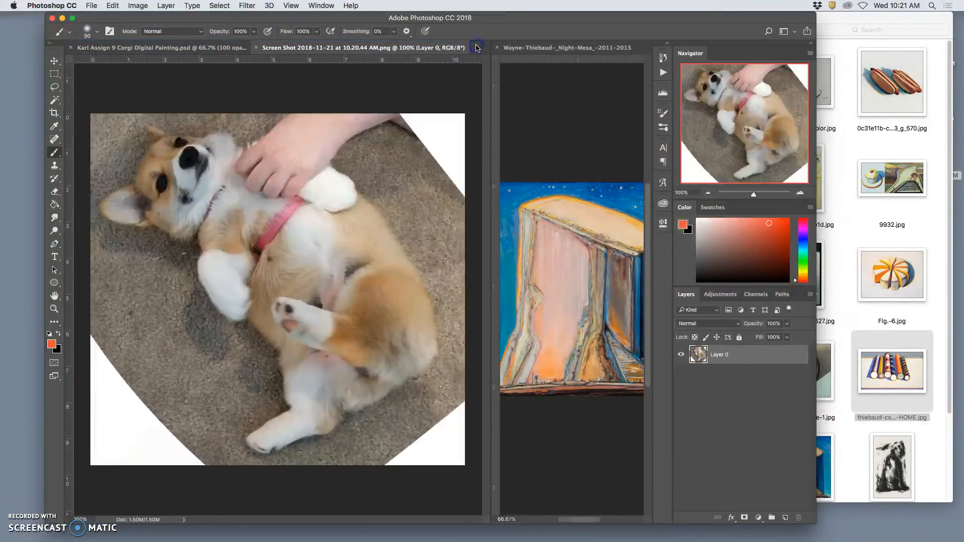
click(184, 45)
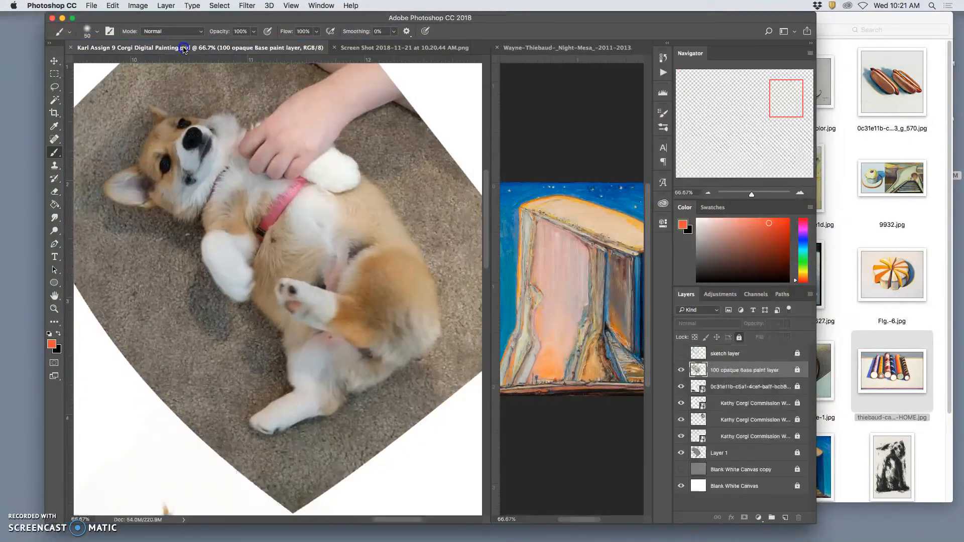
click(319, 7)
mouse_move(331, 18)
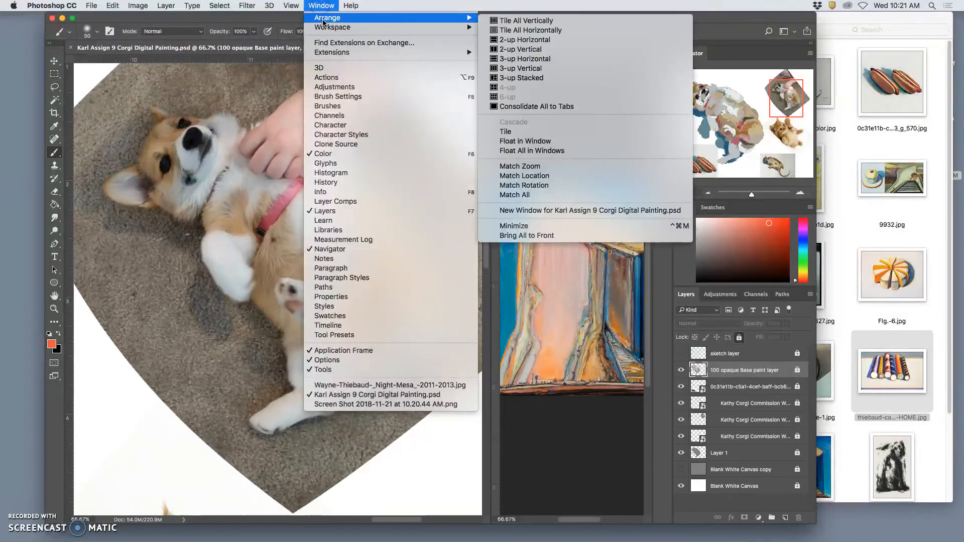
click(535, 78)
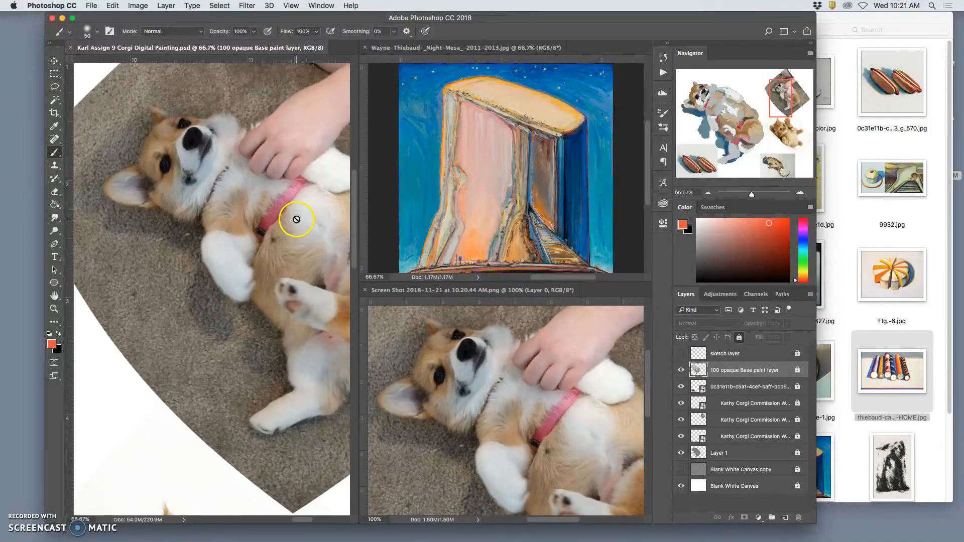
Step: Set the corgi screenshot to 50% zoom and widen the corgi painting's pane beside the two stacked references
scroll(296, 219, left, 8)
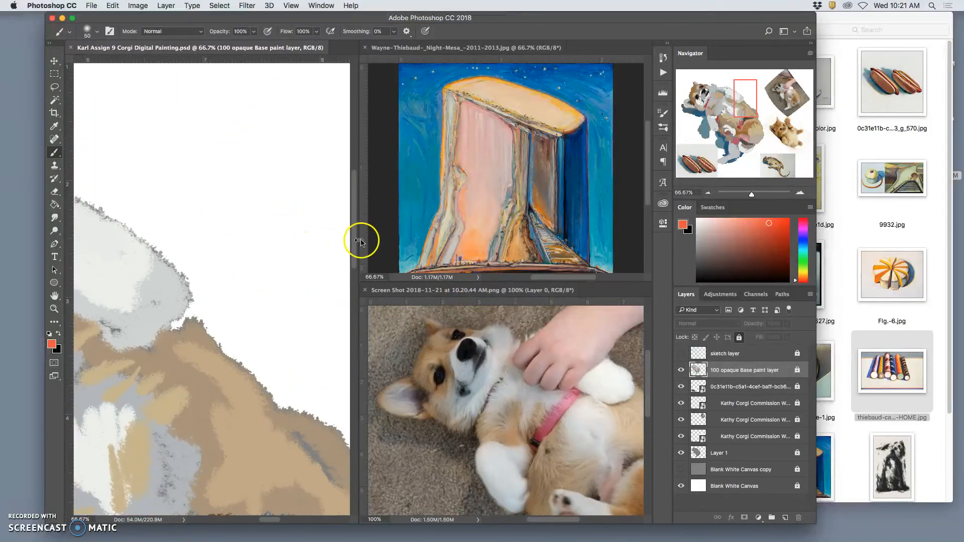
click(459, 362)
key(super+minus)
key(super+minus)
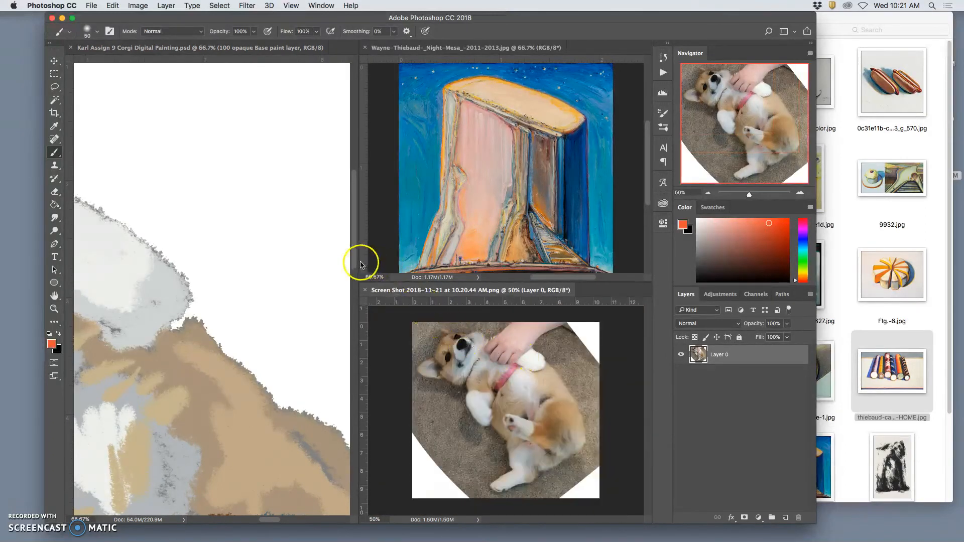
drag(360, 262, 464, 265)
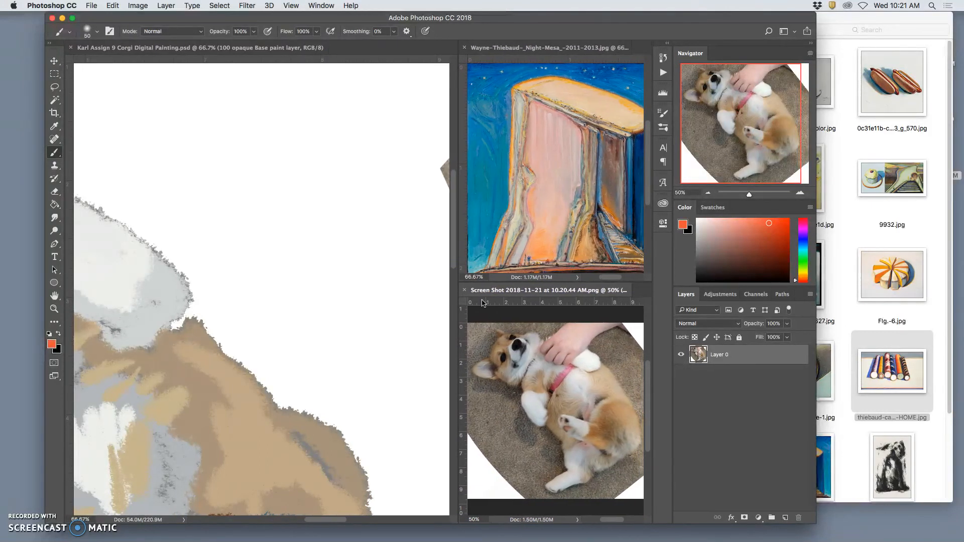
Step: Set the corgi painting to 25% zoom and centre the painted corgi in its pane
click(252, 49)
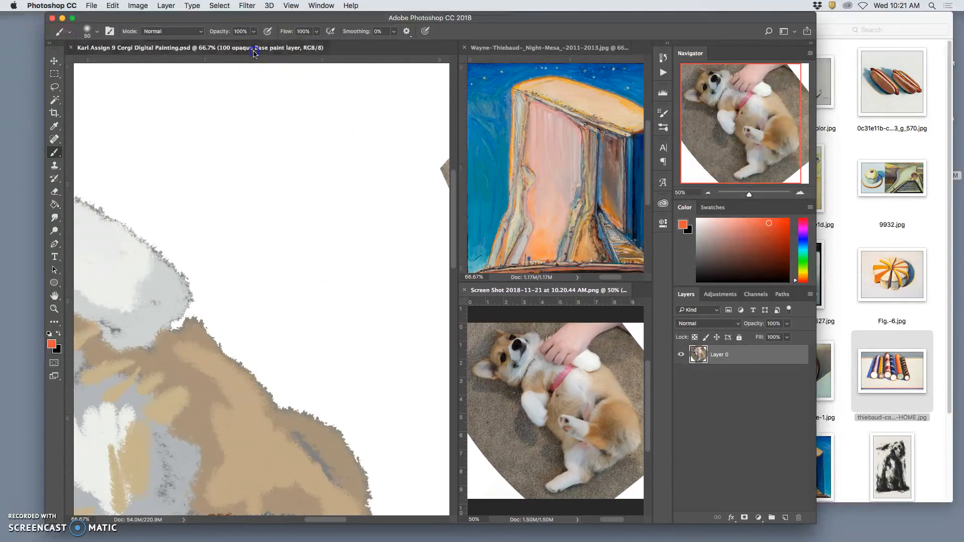
key(super+minus)
key(super+minus)
key(super+minus)
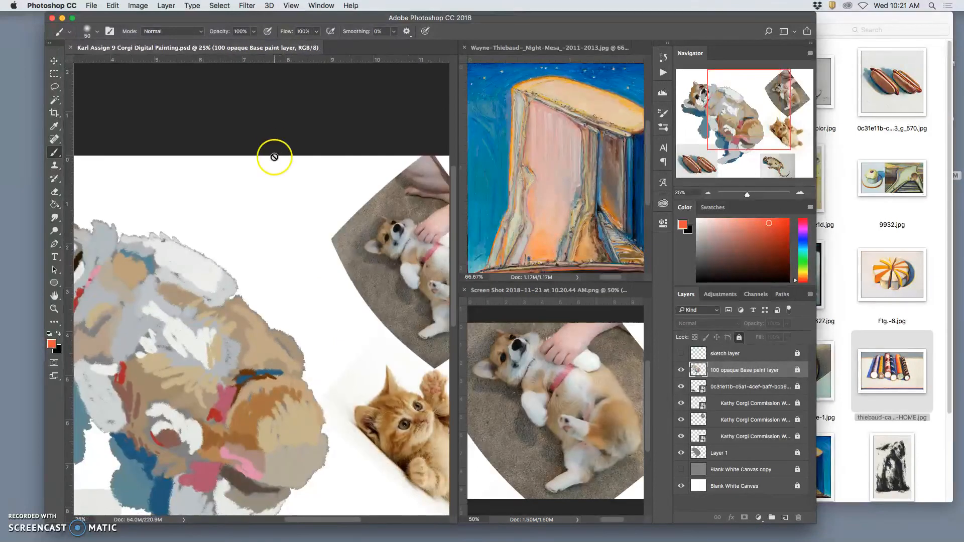
drag(256, 222, 381, 144)
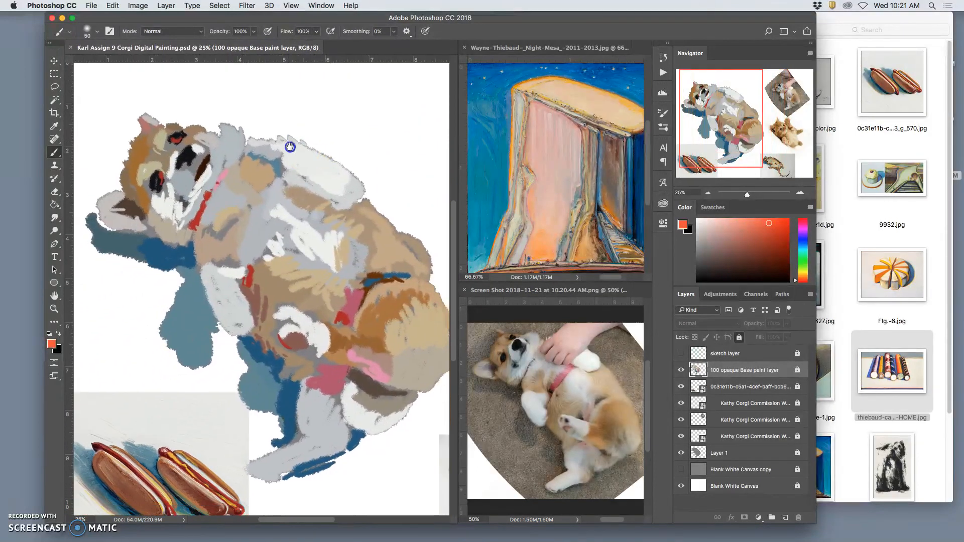